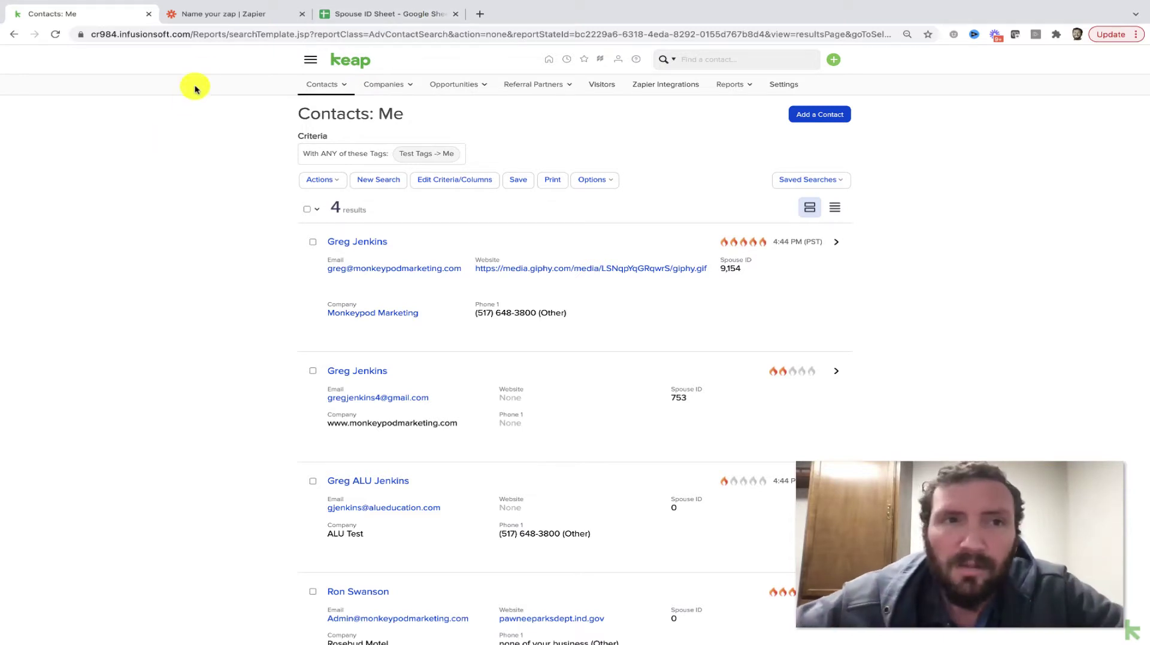
Switch to Zapier and review the Keap Max Classic trigger's New Contact Action event, its connected account and its test sample
left_click(237, 14)
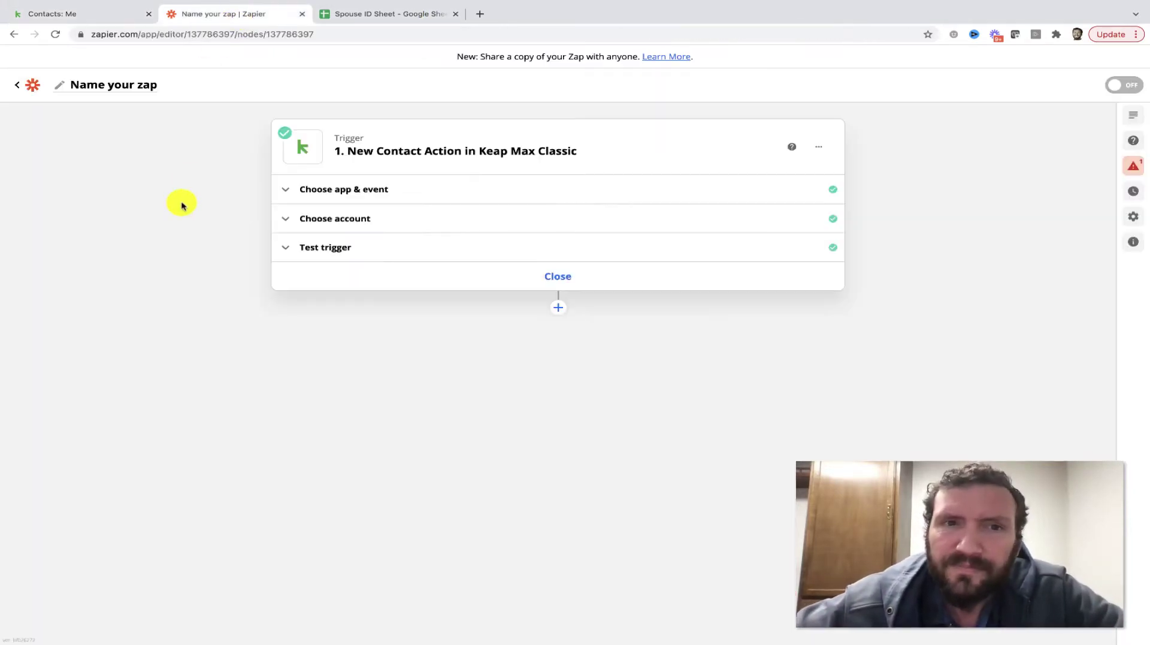
left_click(318, 189)
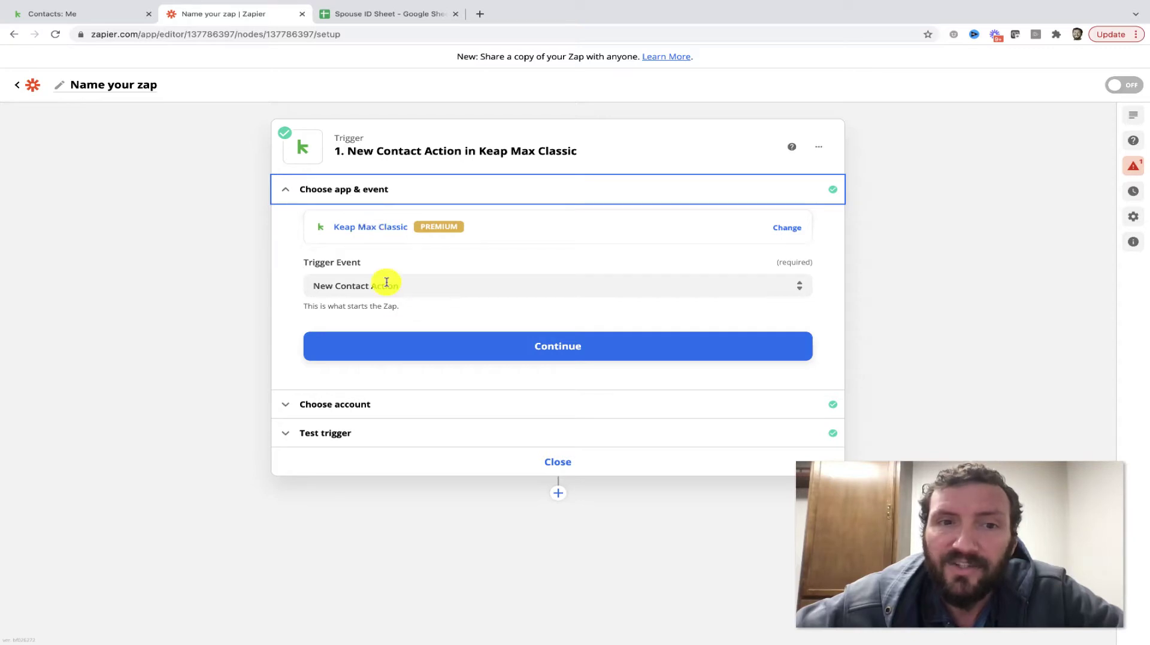
left_click(414, 287)
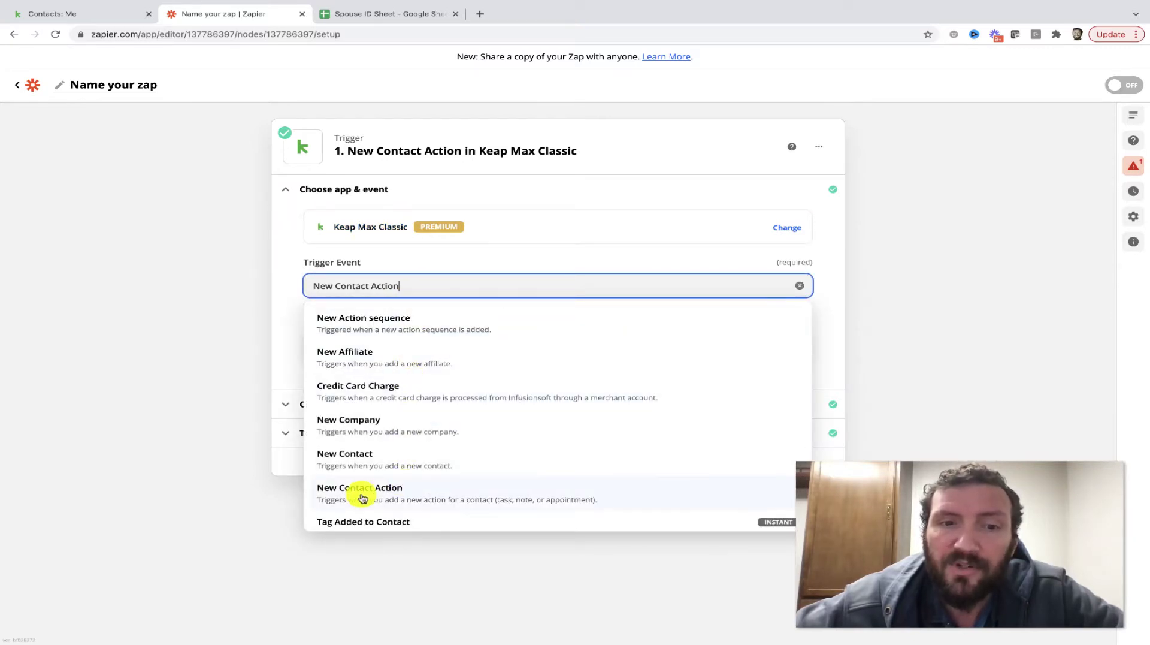
scroll(363, 498, "down", 1)
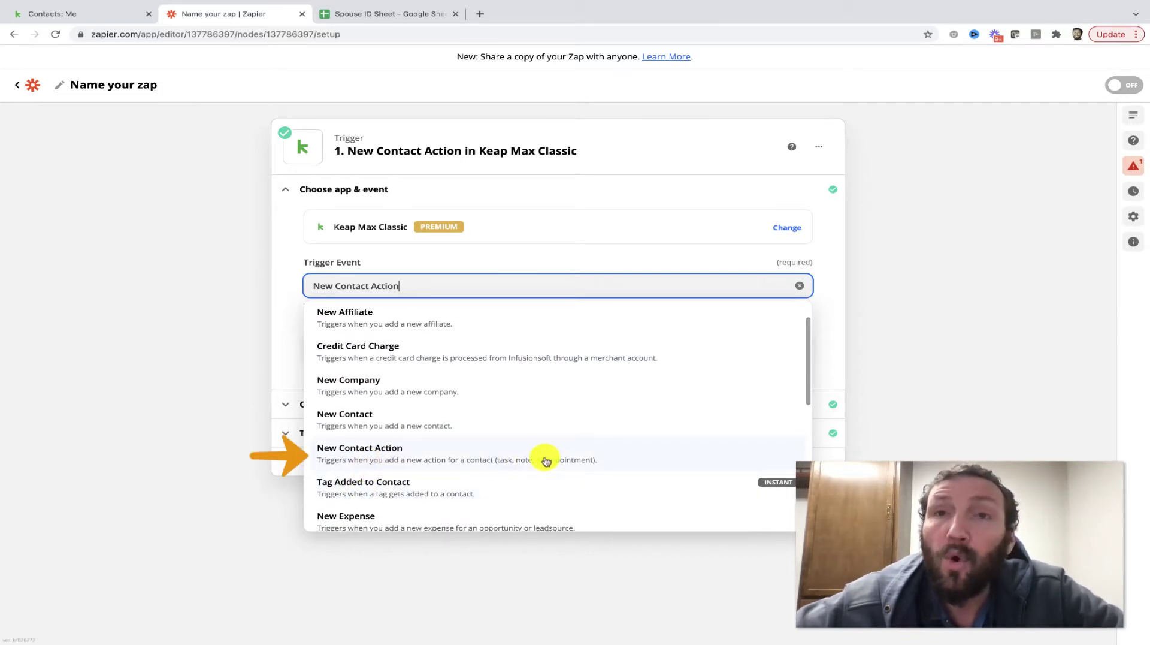
left_click(174, 360)
left_click(331, 345)
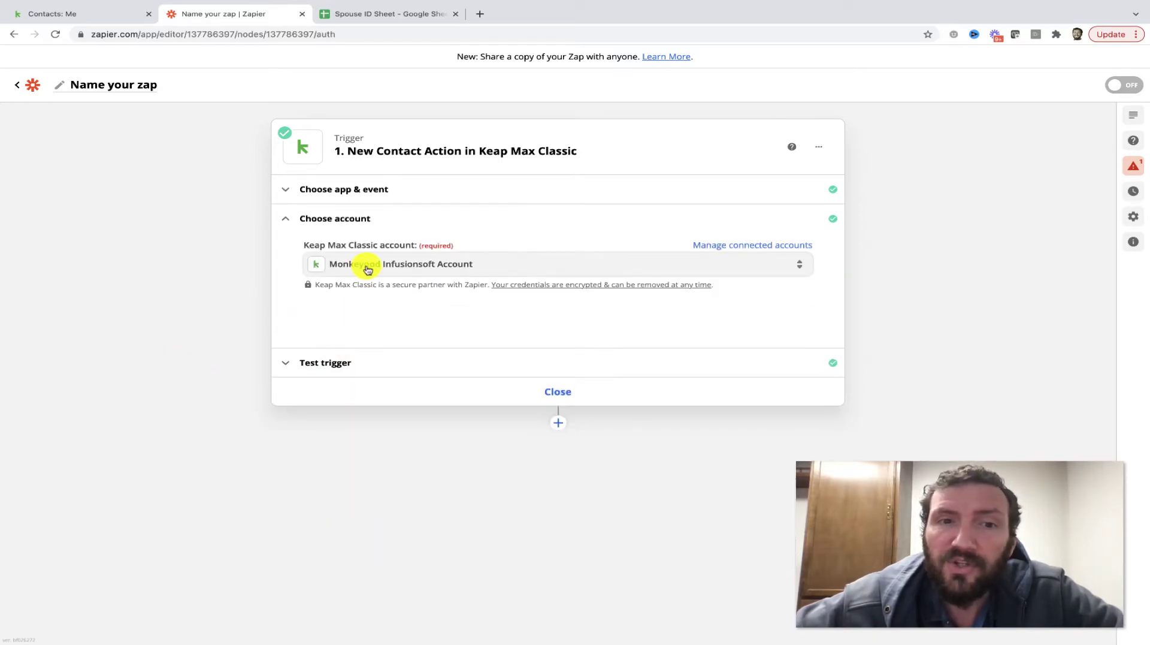
left_click(329, 362)
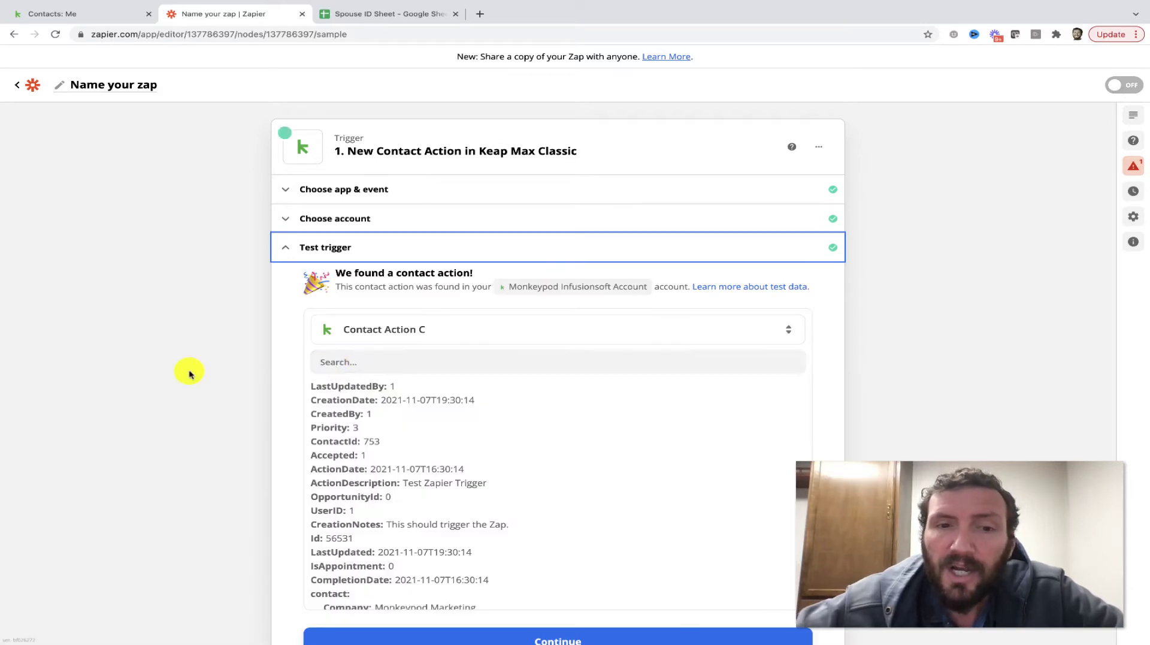
scroll(186, 372, "down", 1)
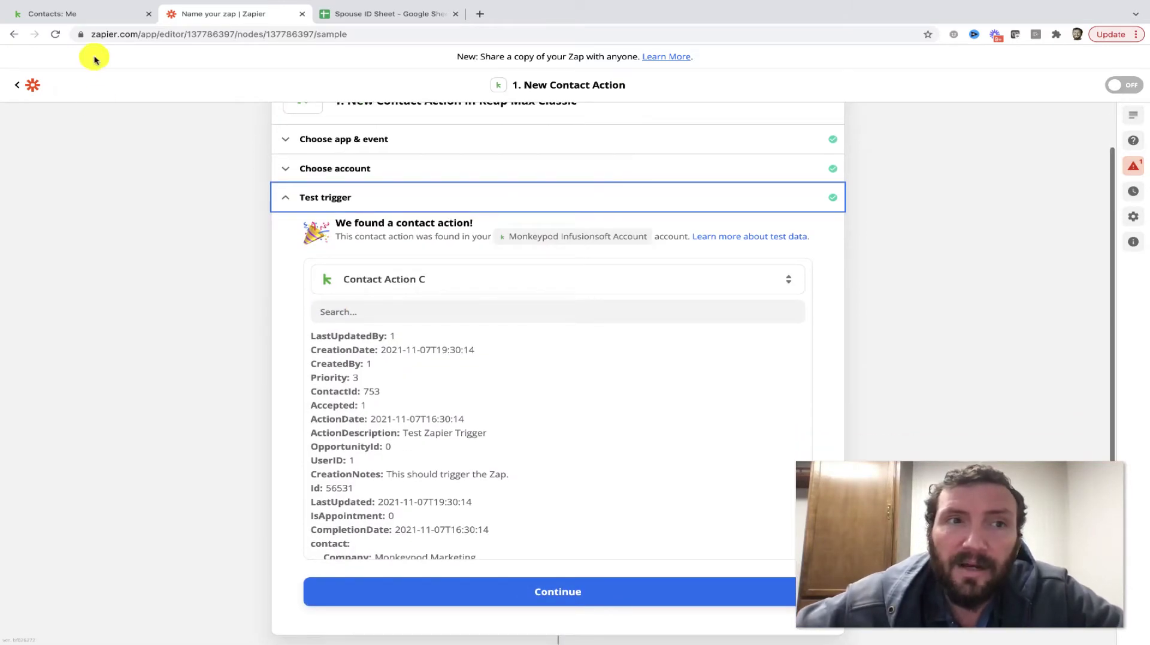
Switch to Keap and check the notes on the first contact in the search results
left_click(90, 12)
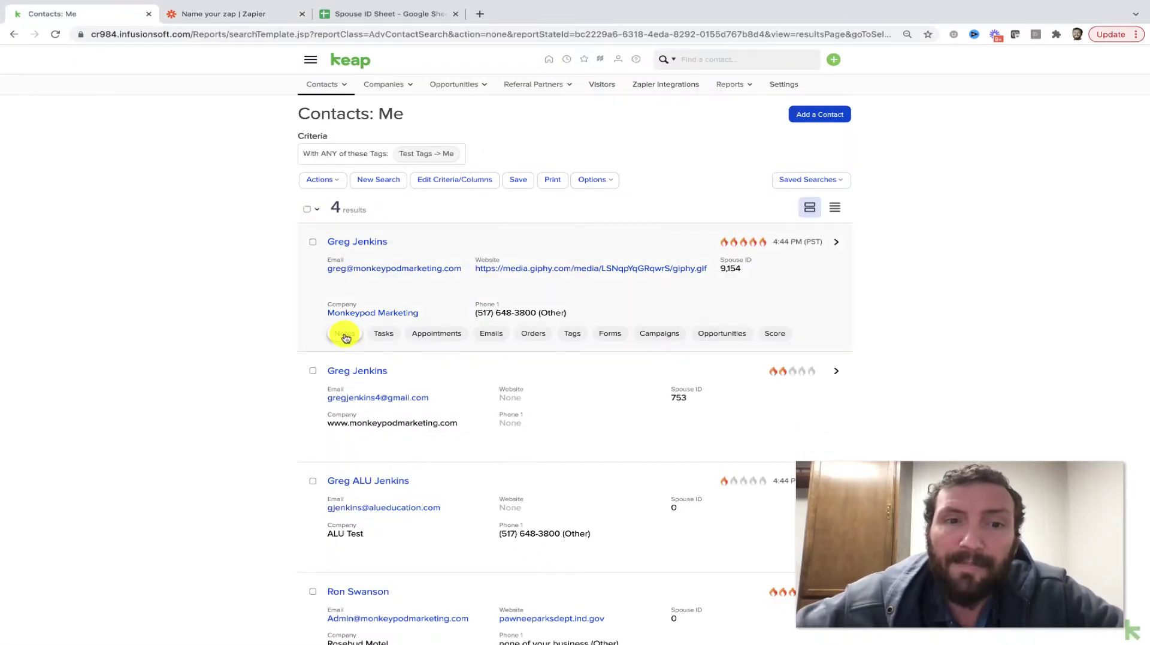
left_click(346, 338)
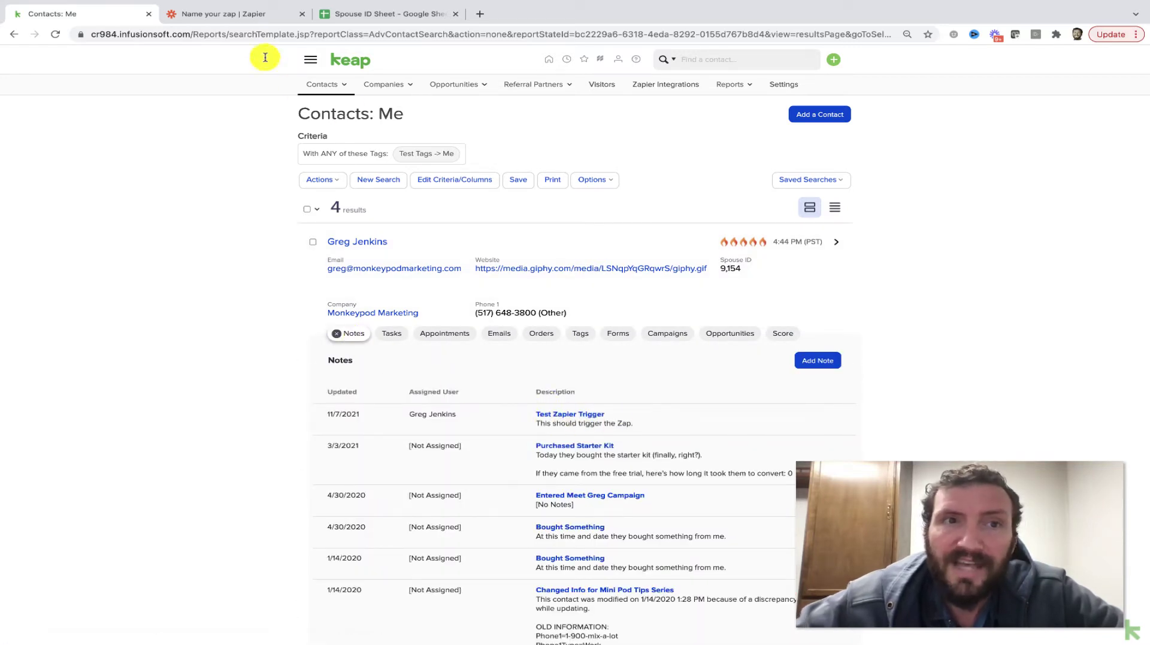
left_click(336, 333)
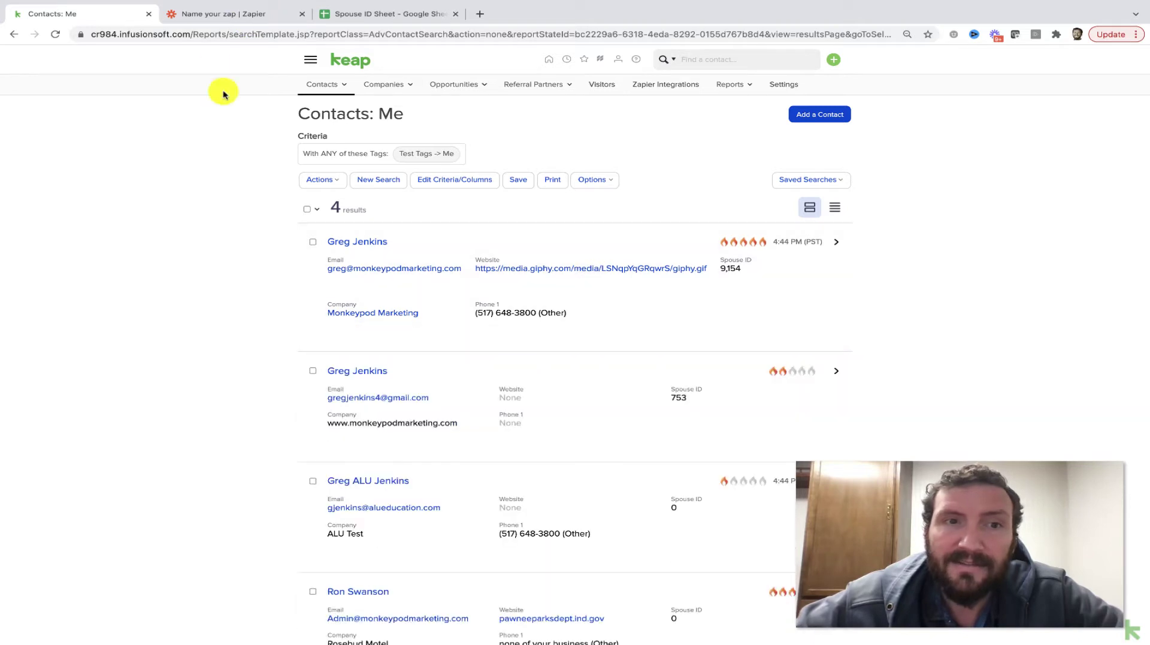
Return to Zapier and examine the contact fields in the trigger's test data, checking whether the Spouse ID shown in Keap is included
left_click(225, 15)
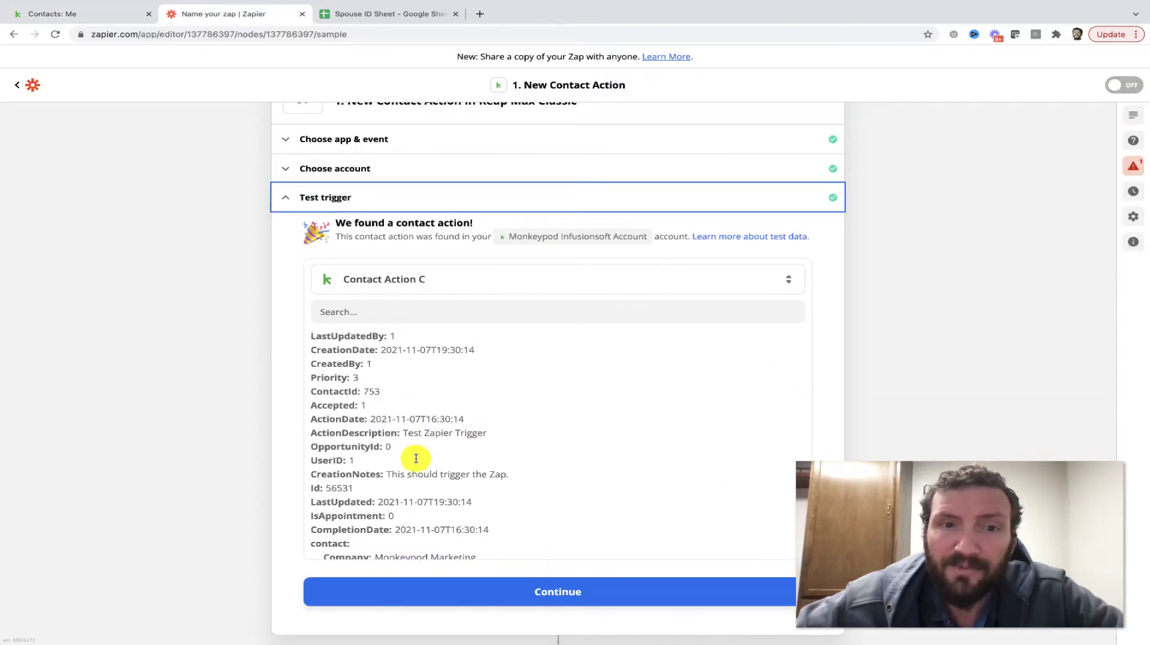
scroll(218, 362, "up", 2)
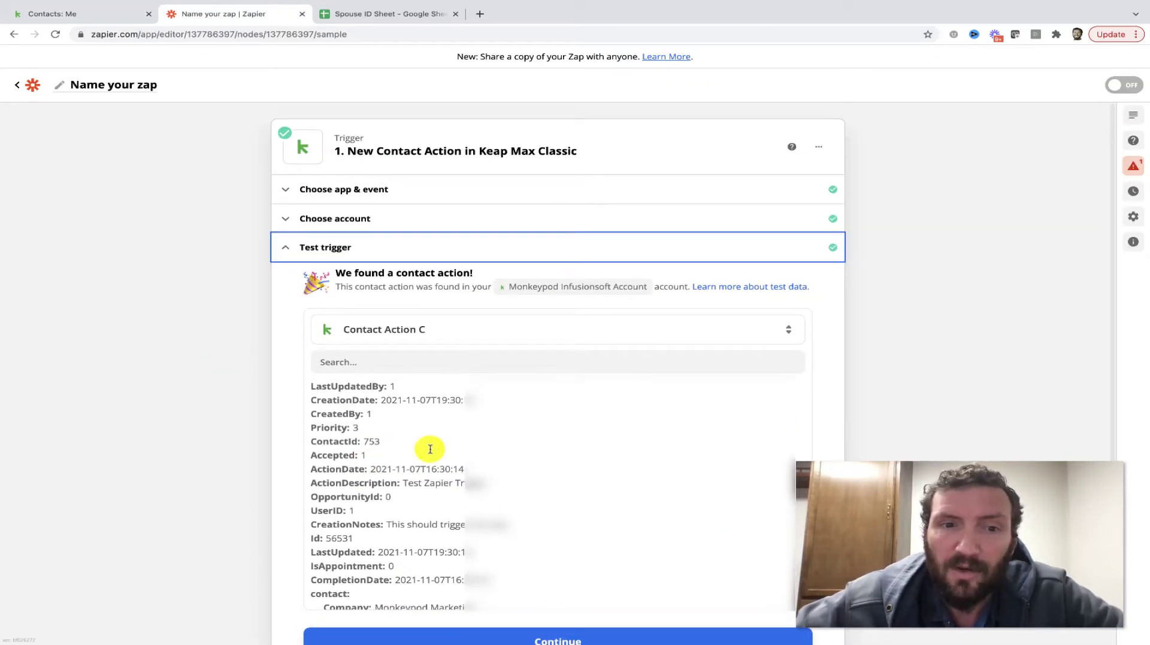
scroll(400, 470, "down", 8)
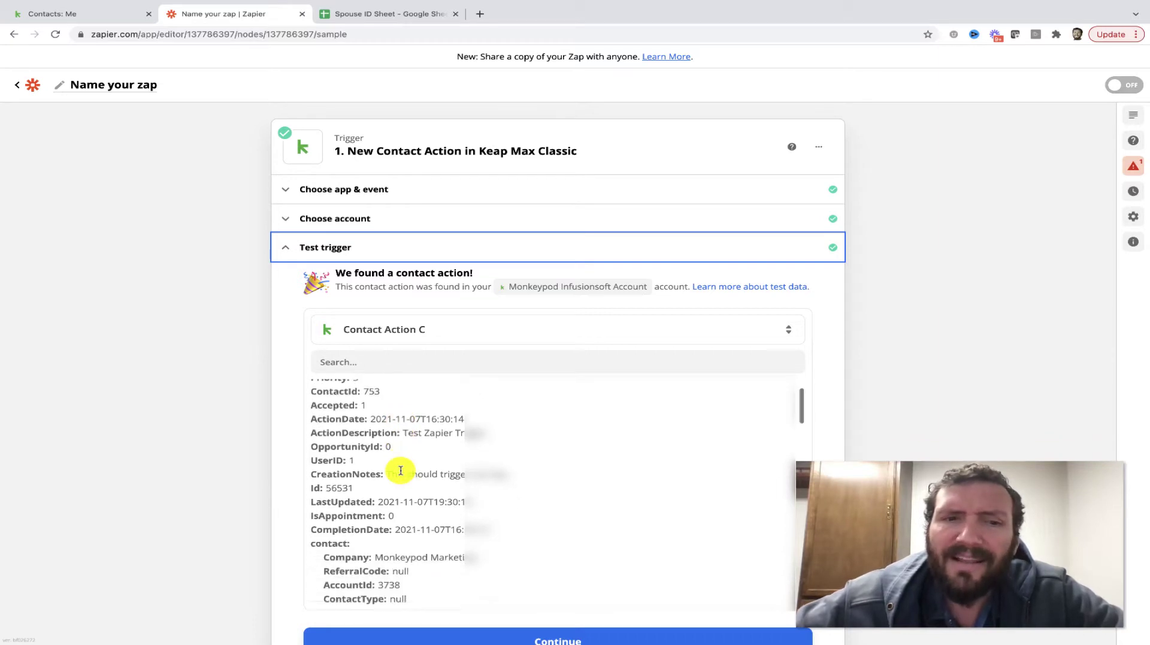
scroll(401, 469, "down", 8)
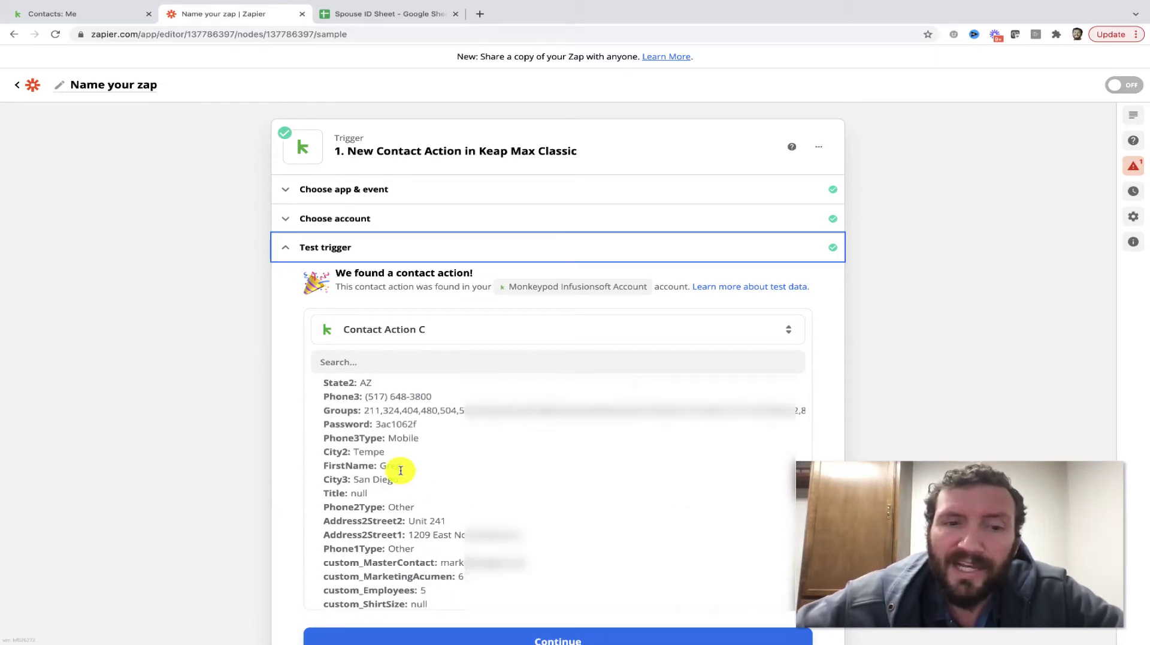
left_click(52, 13)
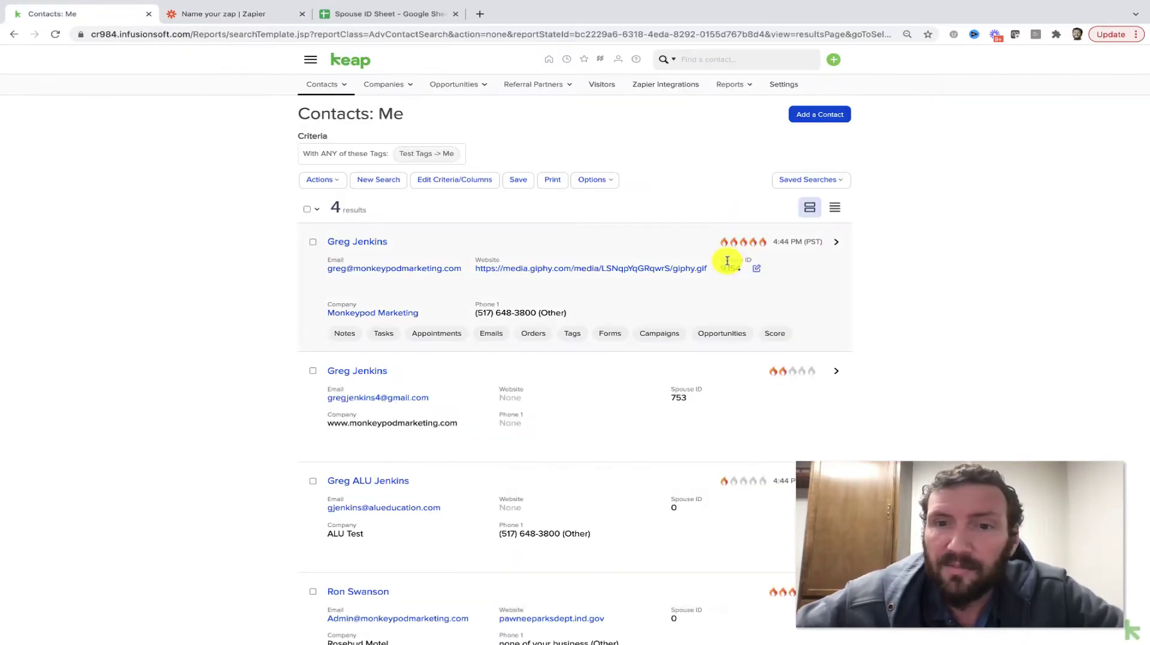
left_click(243, 13)
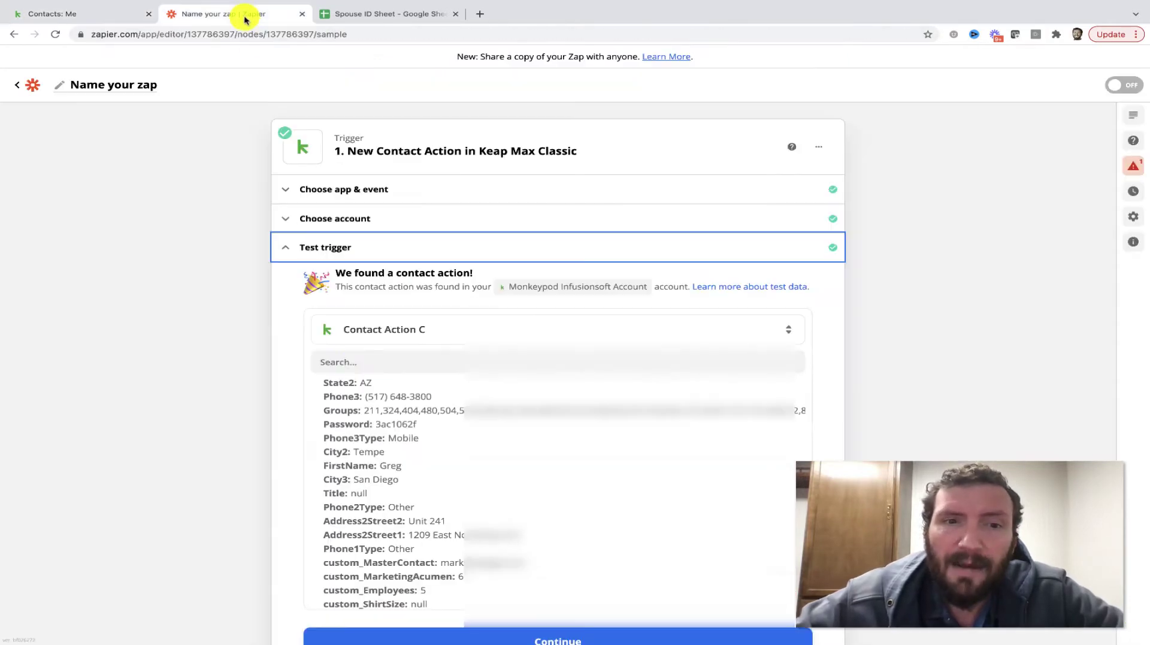
scroll(406, 450, "down", 5)
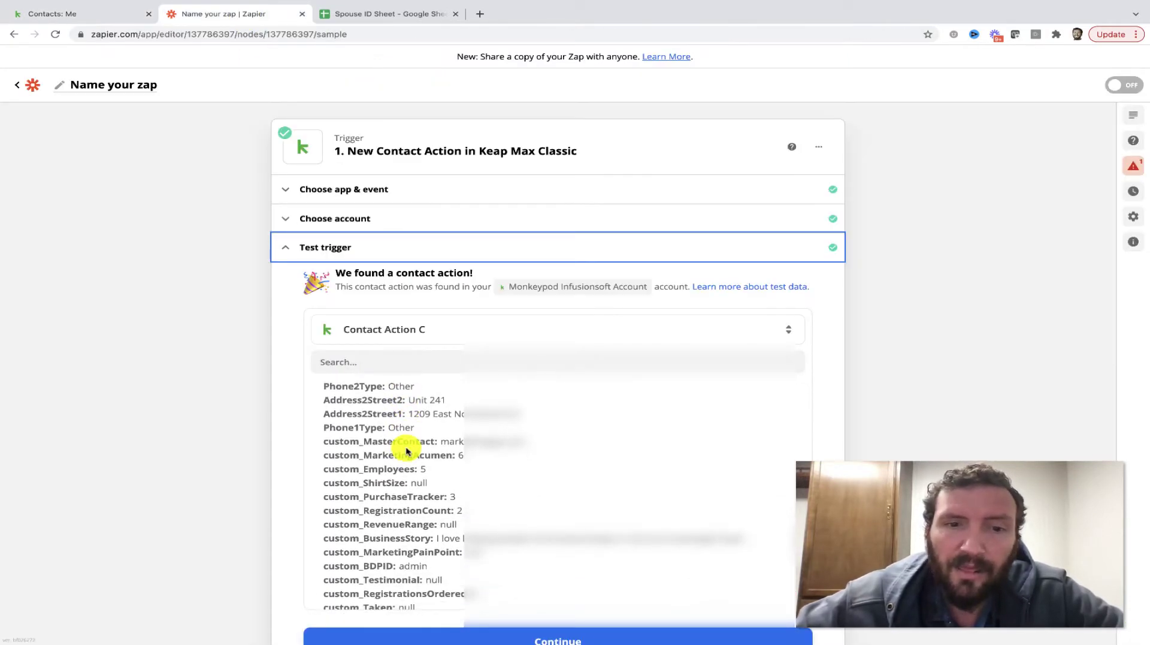
scroll(406, 451, "down", 1)
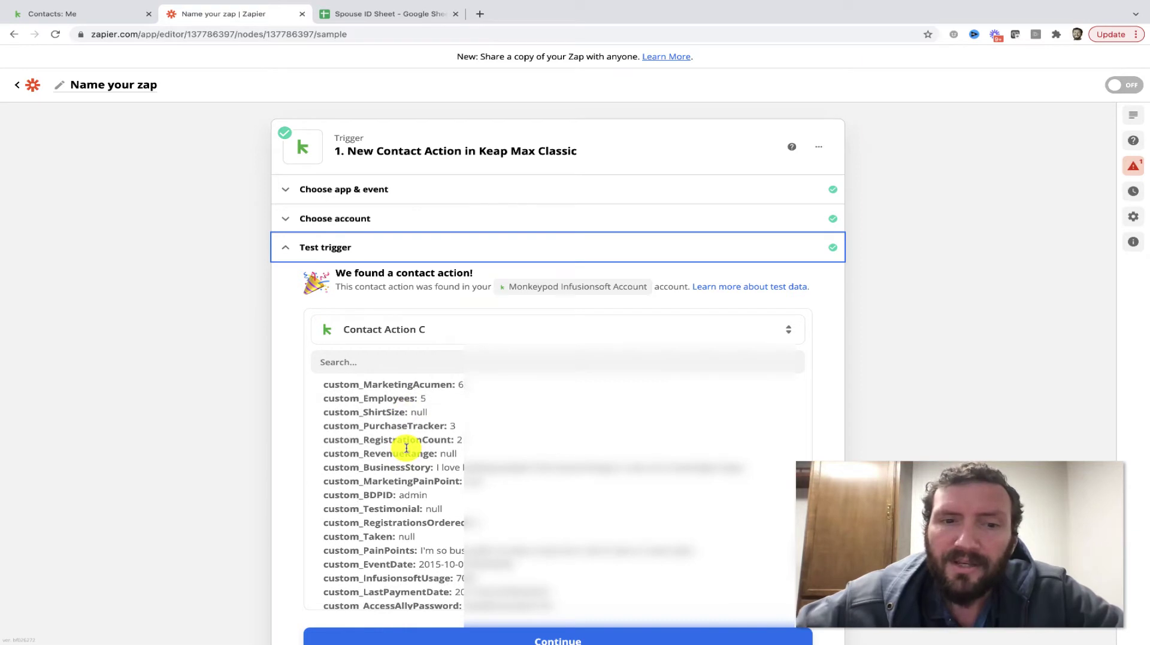
scroll(374, 542, "down", 2)
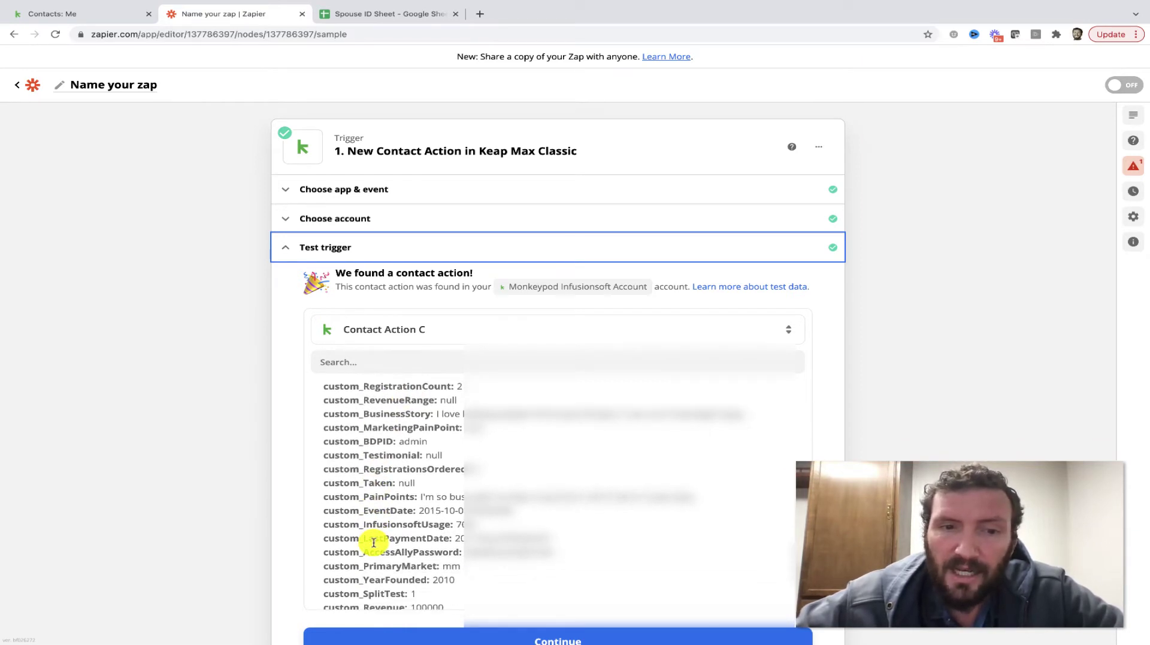
scroll(373, 542, "down", 6)
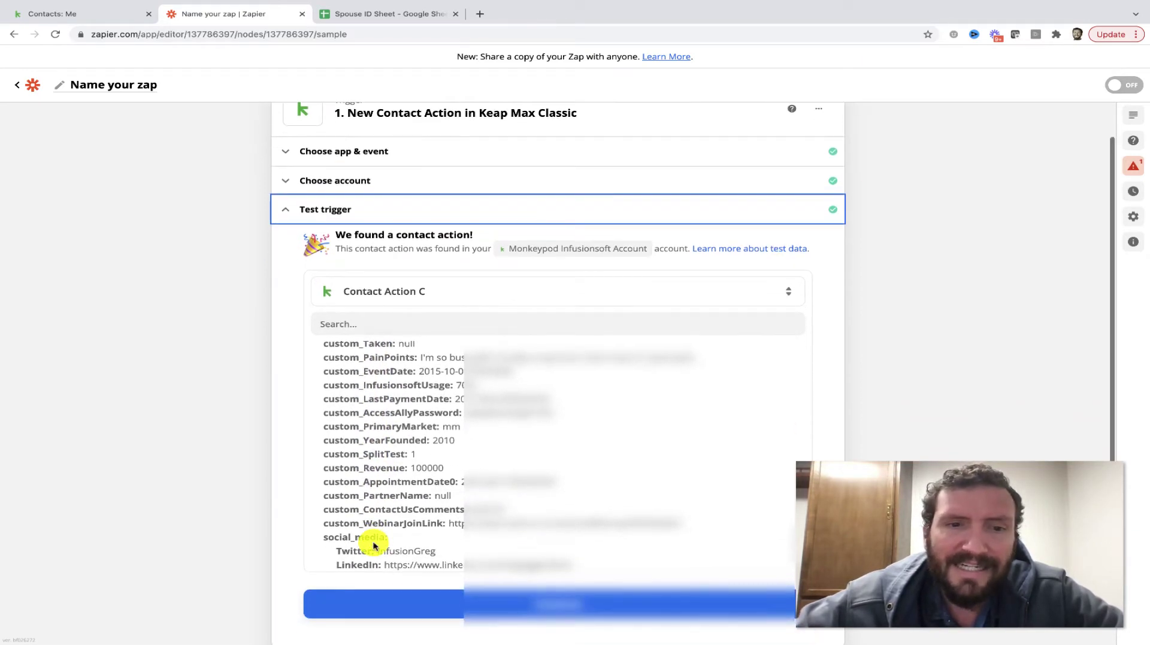
scroll(387, 493, "up", 5)
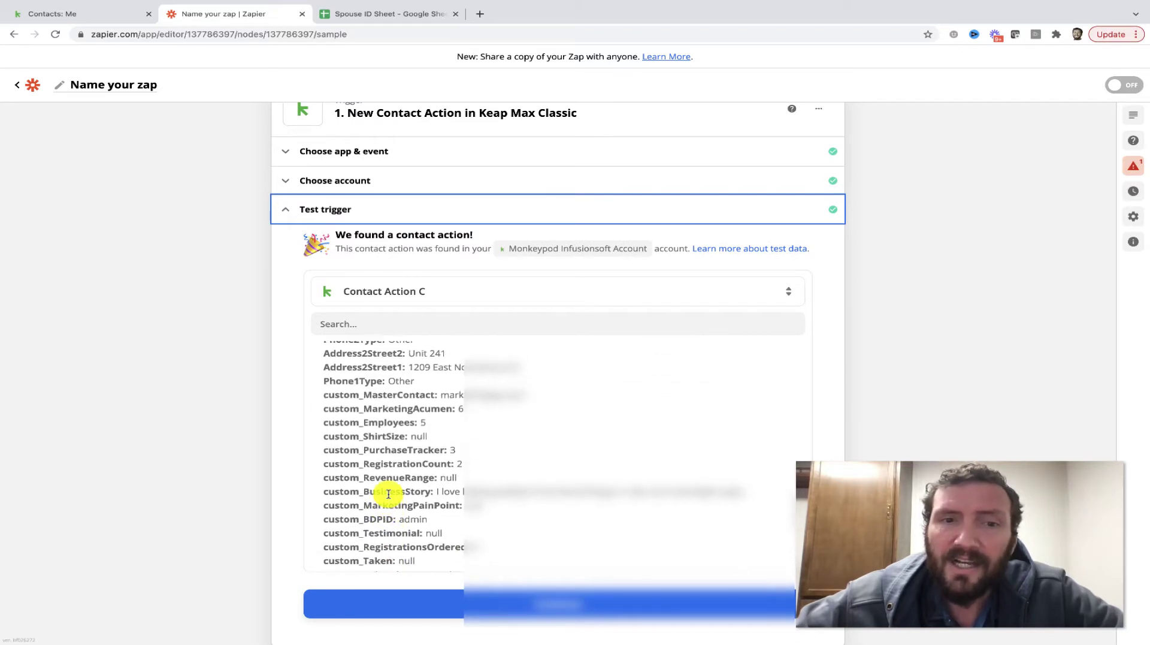
scroll(208, 470, "up", 1)
scroll(336, 480, "down", 3)
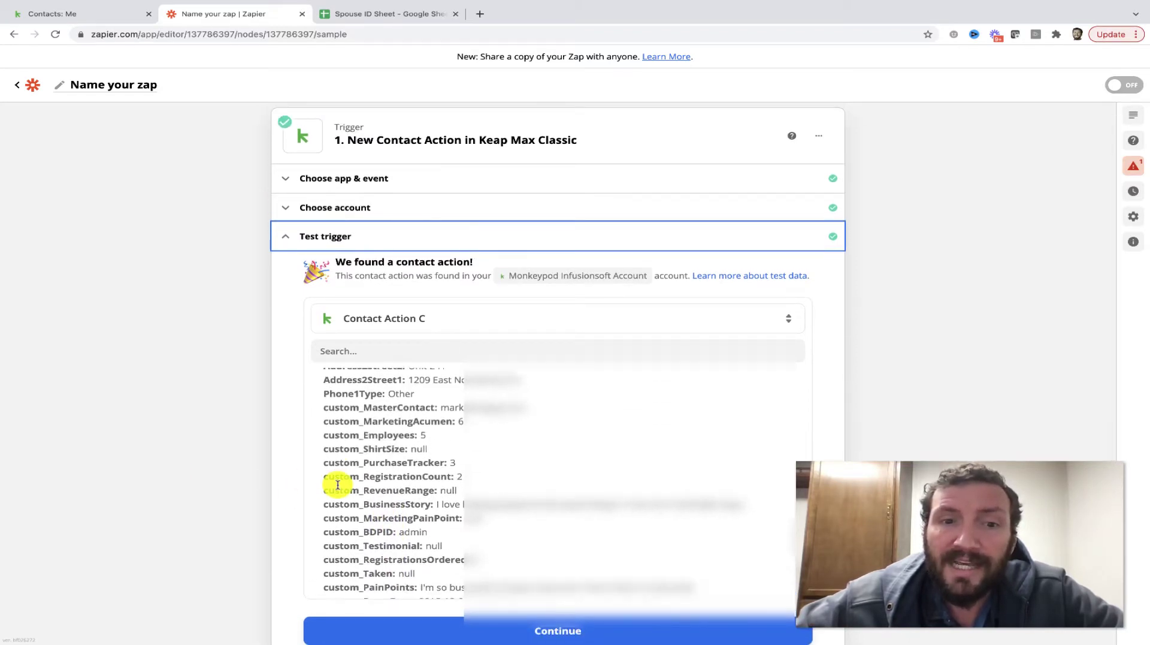
scroll(337, 485, "down", 3)
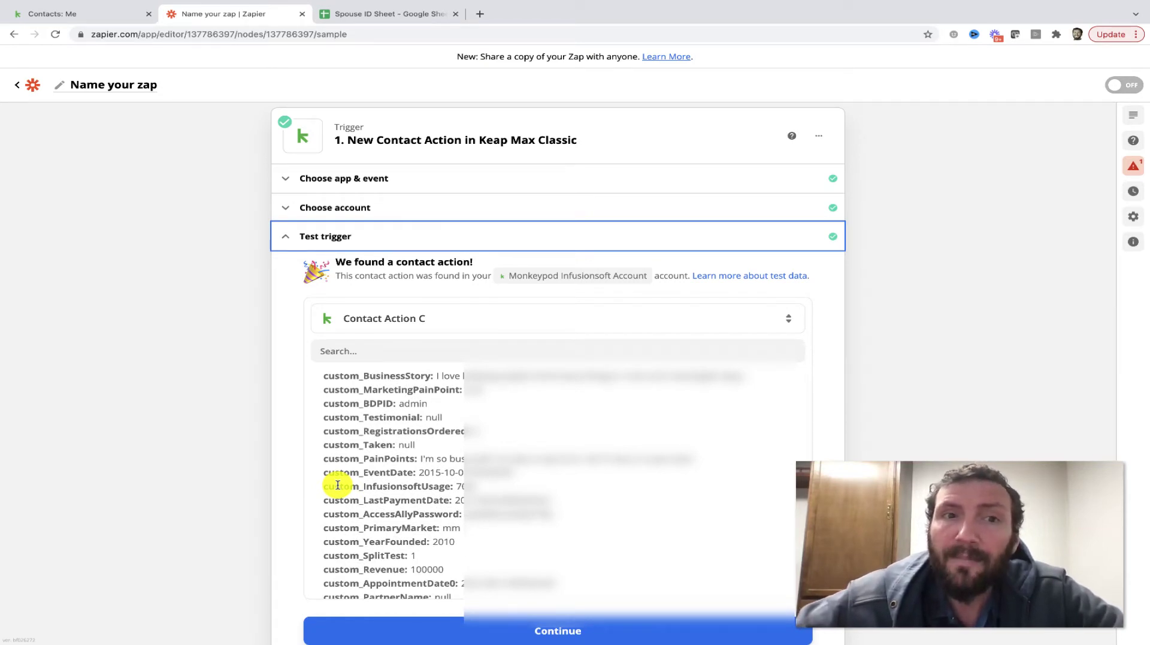
Compare the ID pair in the Google Sheets Spouse ID Sheet with the first Keap contact, and return to Zapier with the trigger test collapsed
left_click(364, 19)
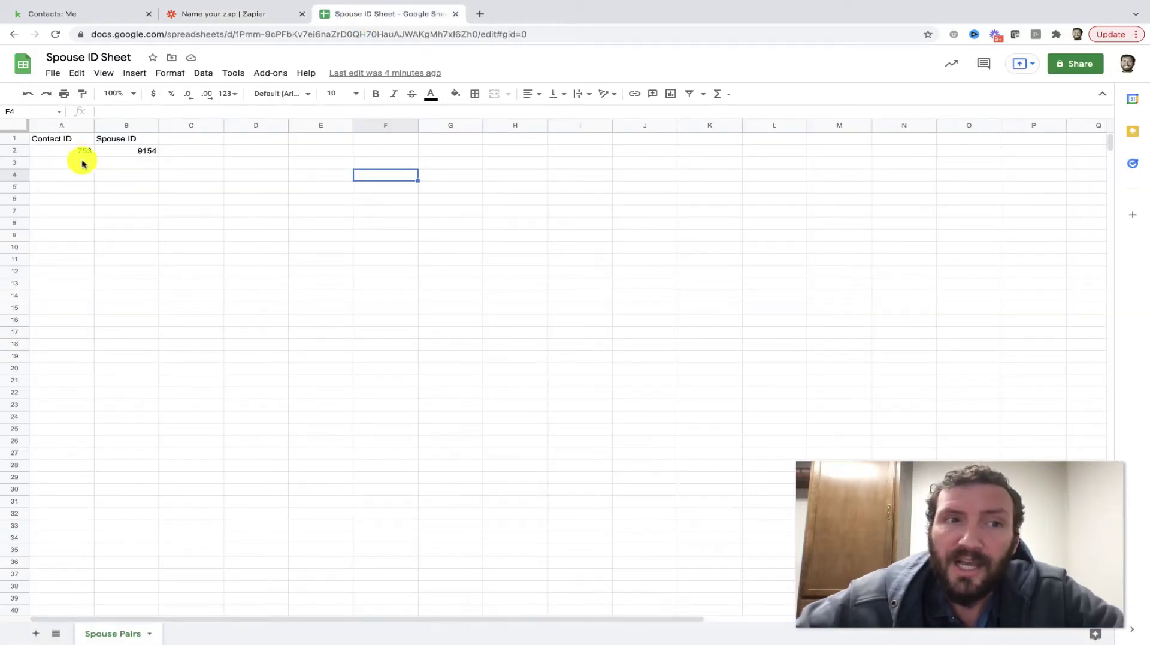
left_click(67, 128)
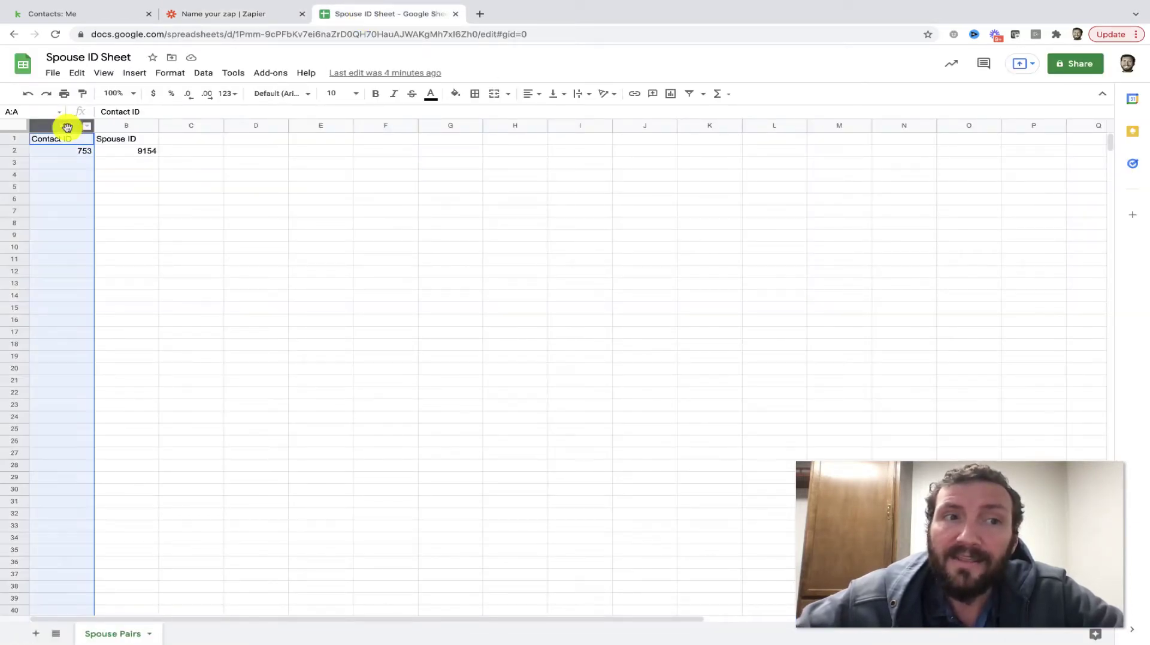
left_click(70, 153)
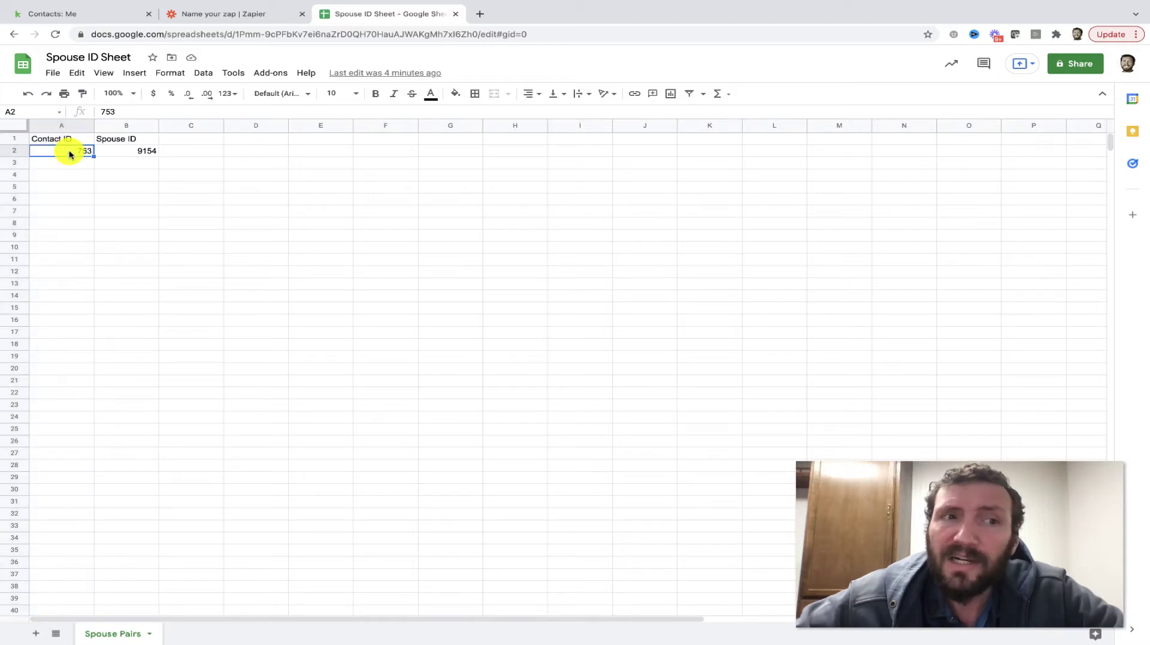
left_click(122, 152)
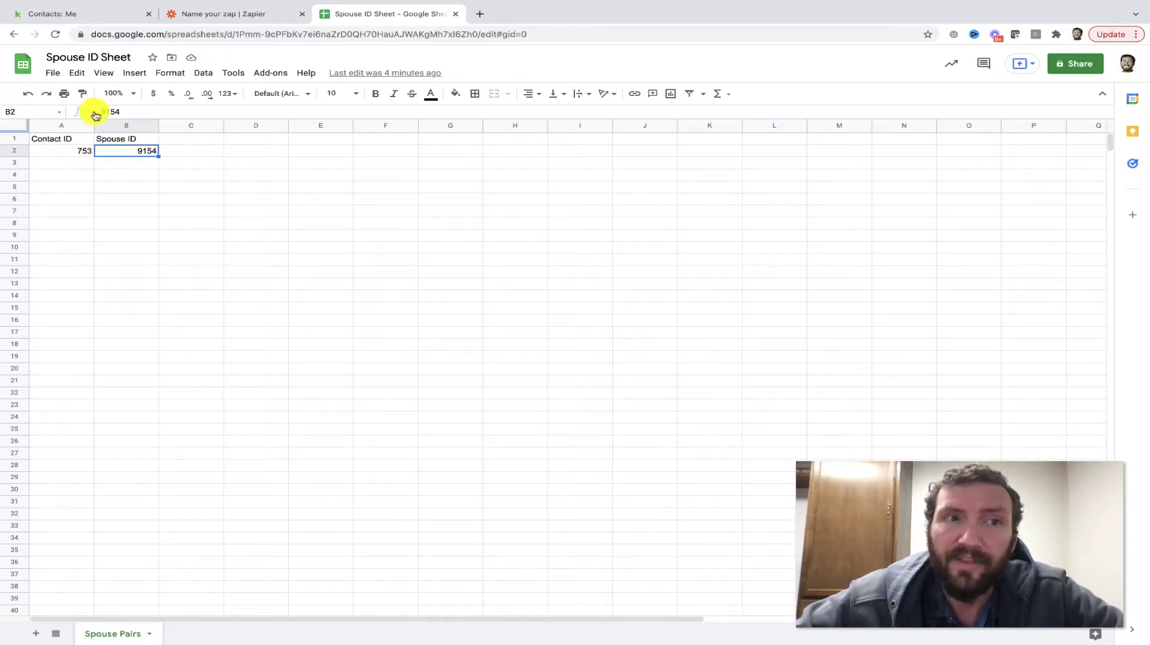
left_click(108, 15)
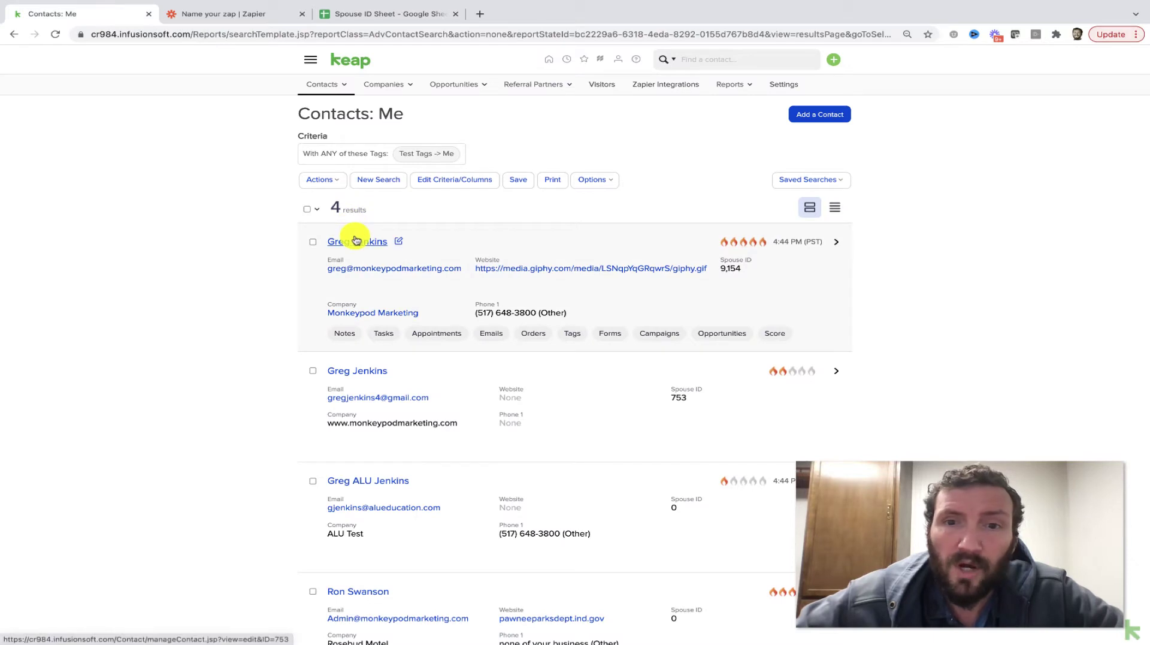
mouse_move(732, 272)
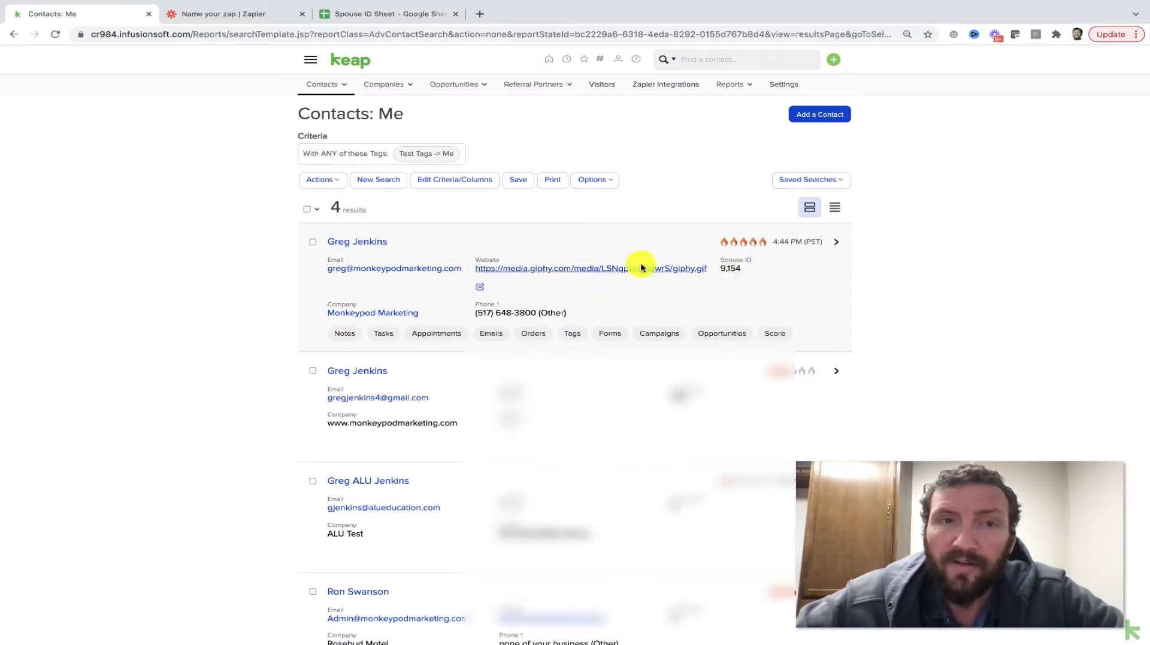
left_click(264, 14)
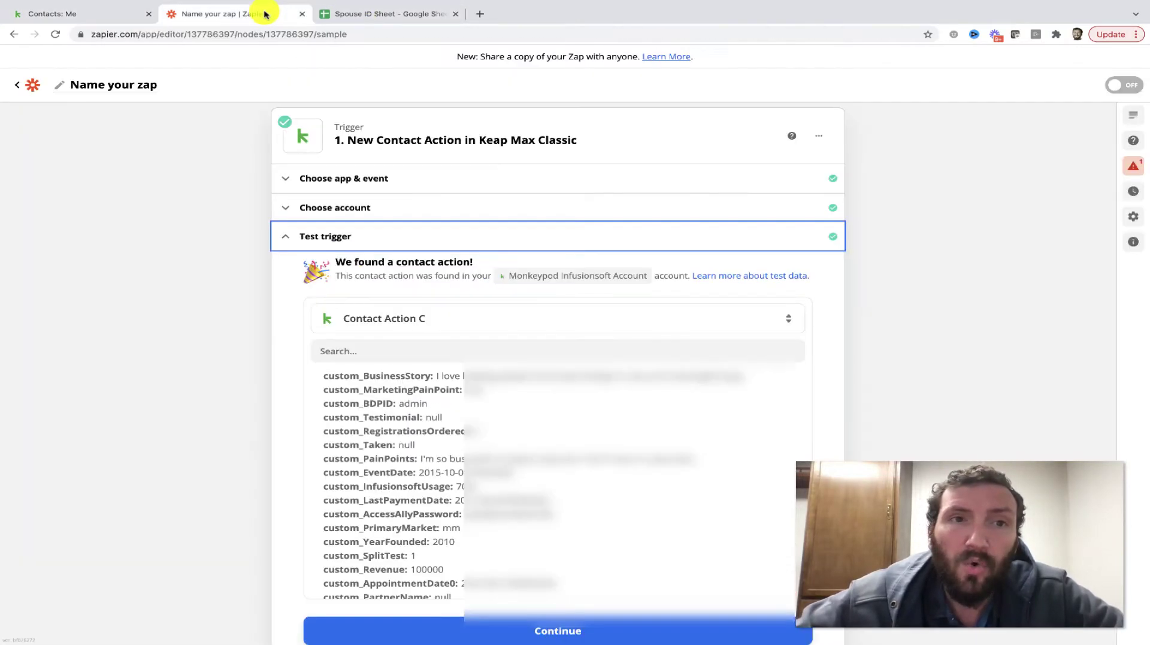
left_click(398, 235)
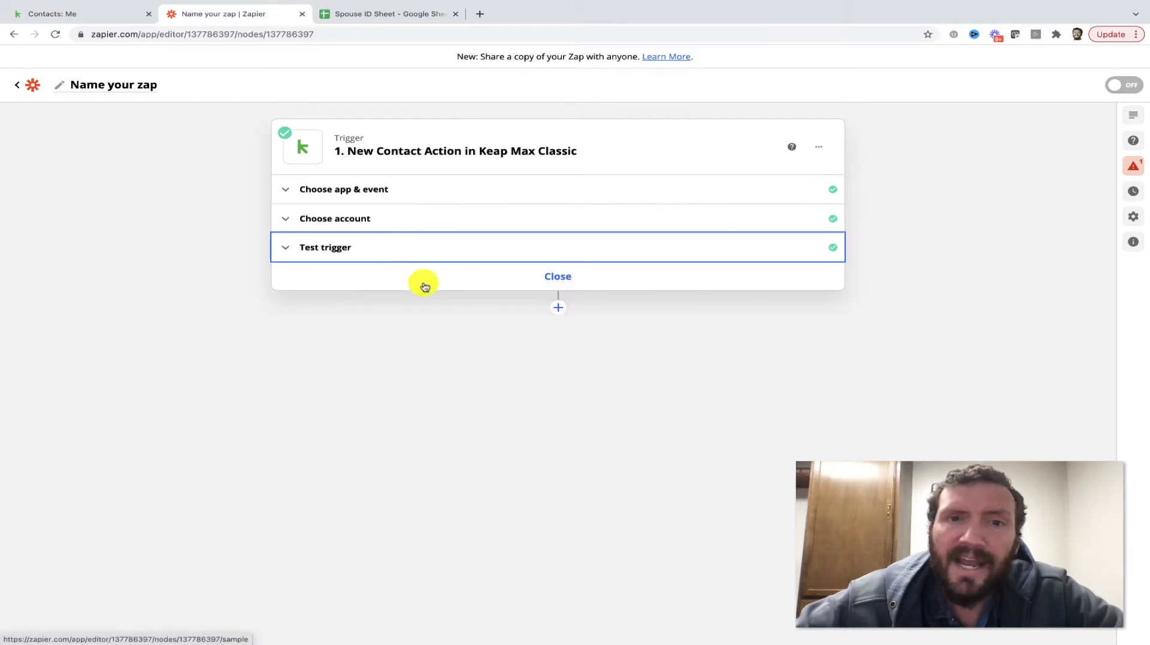
left_click(556, 310)
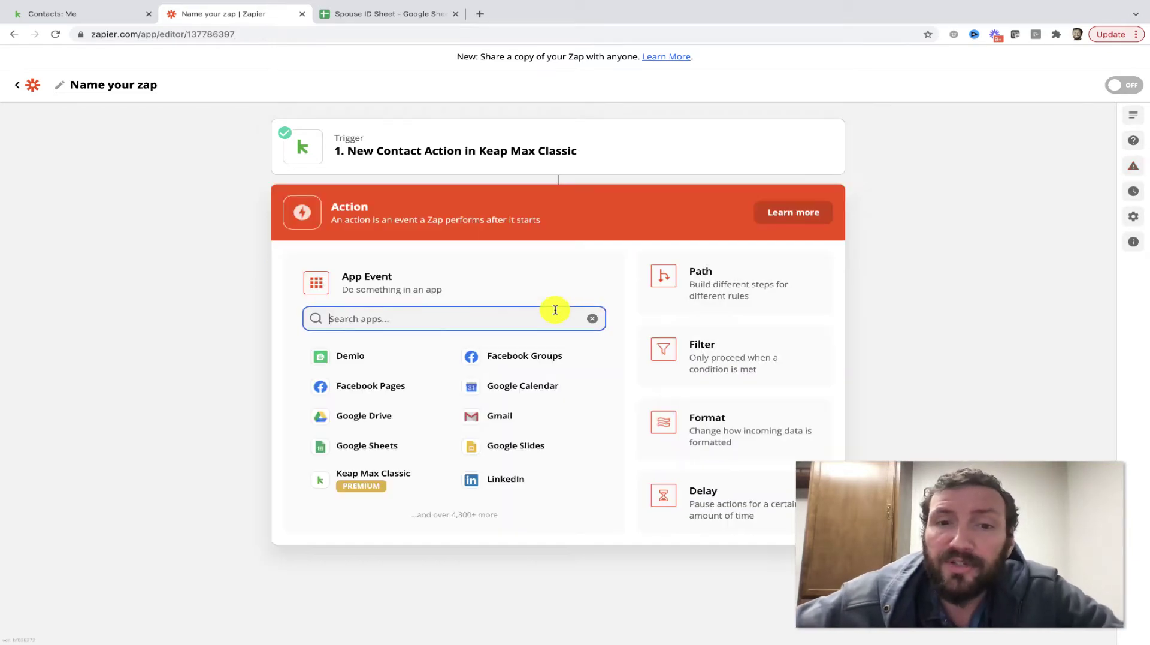
left_click(705, 356)
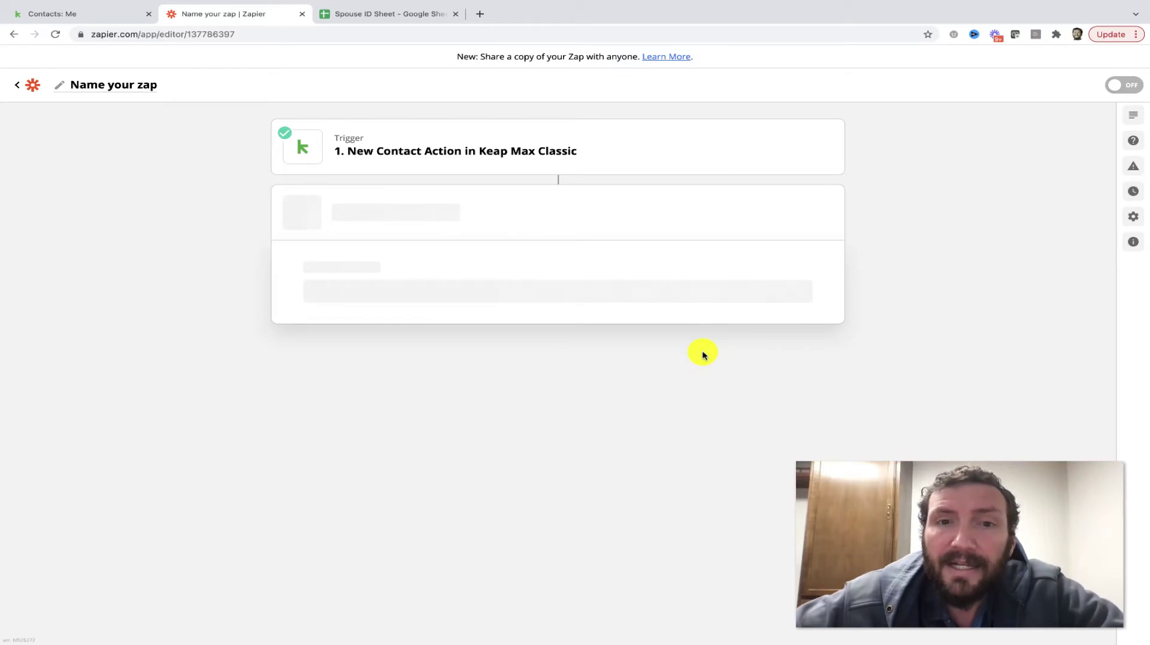
left_click(819, 239)
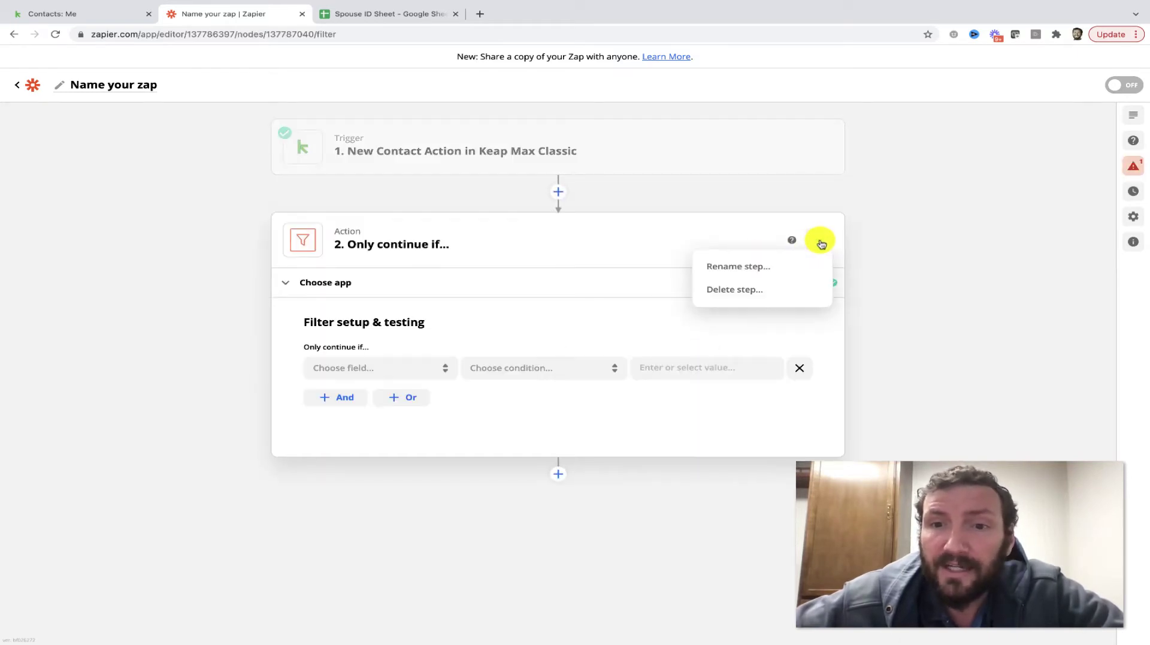
left_click(770, 289)
left_click(769, 290)
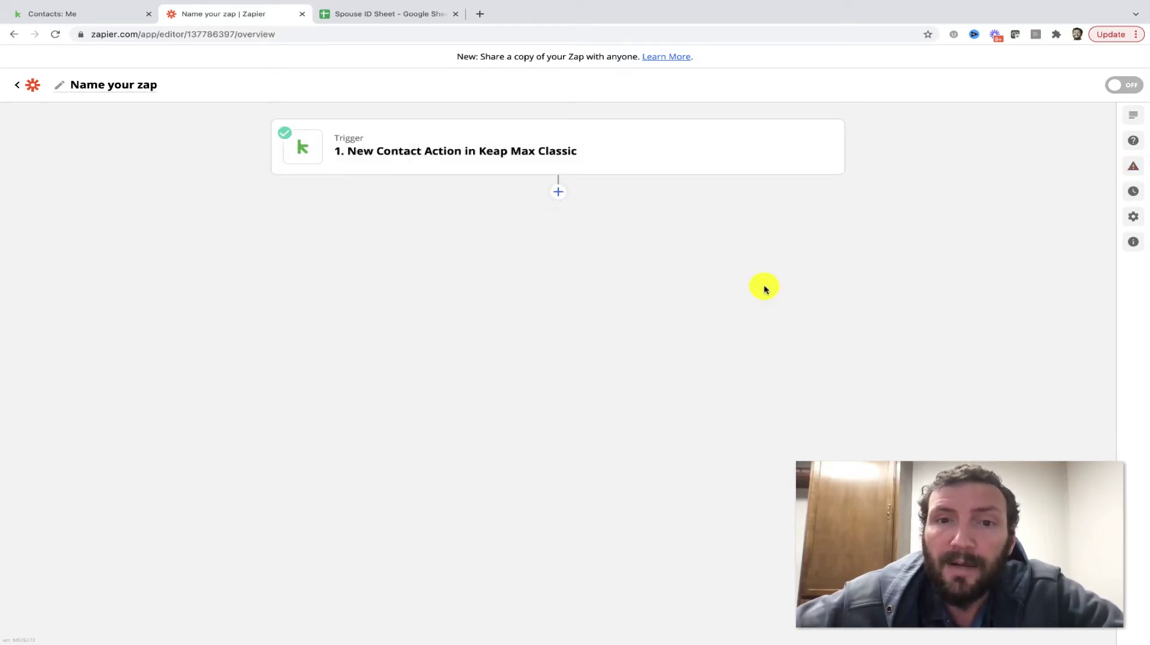
Add a Google Sheets action after the Keap trigger with Lookup Spreadsheet Row as its event
left_click(559, 192)
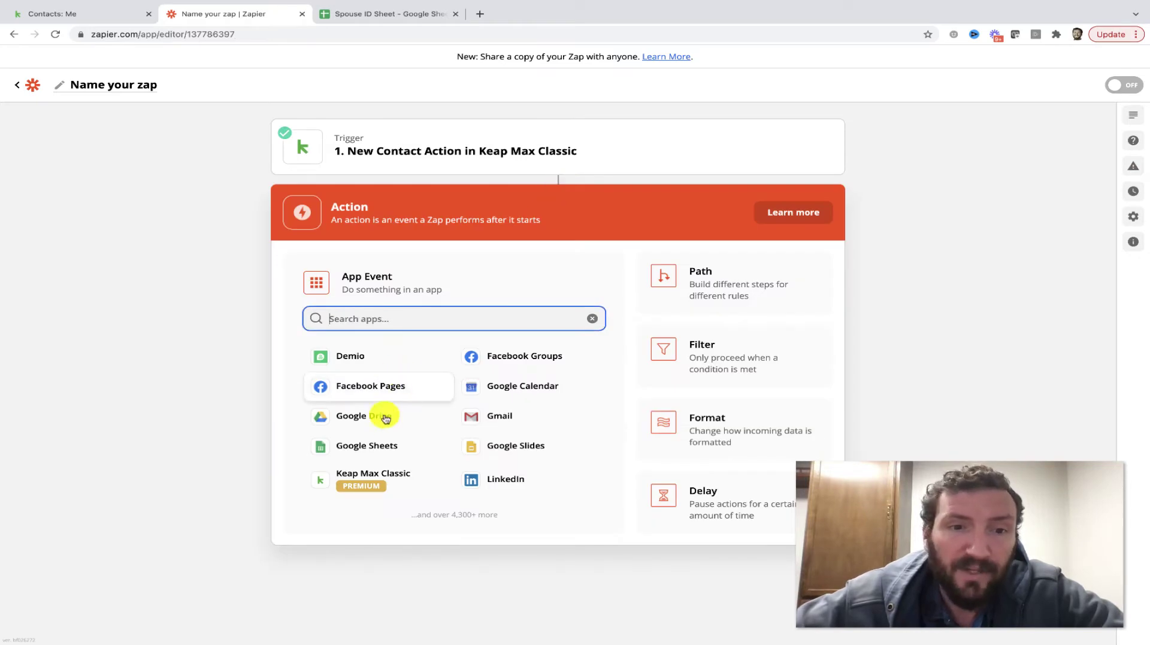
left_click(379, 444)
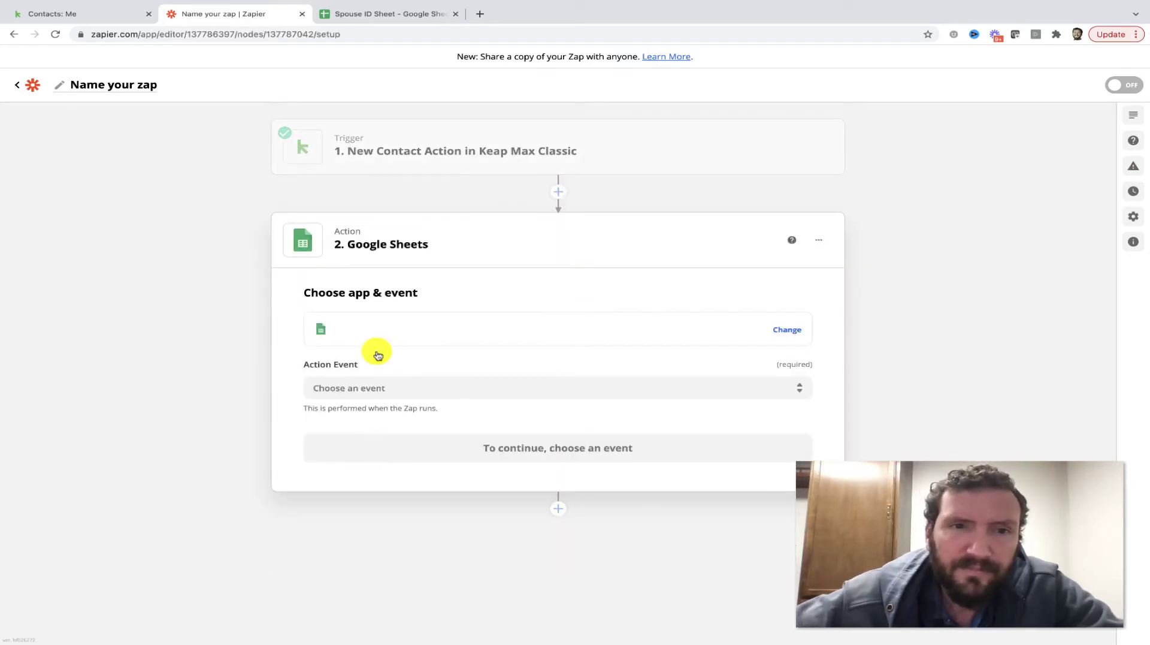
left_click(380, 330)
left_click(413, 433)
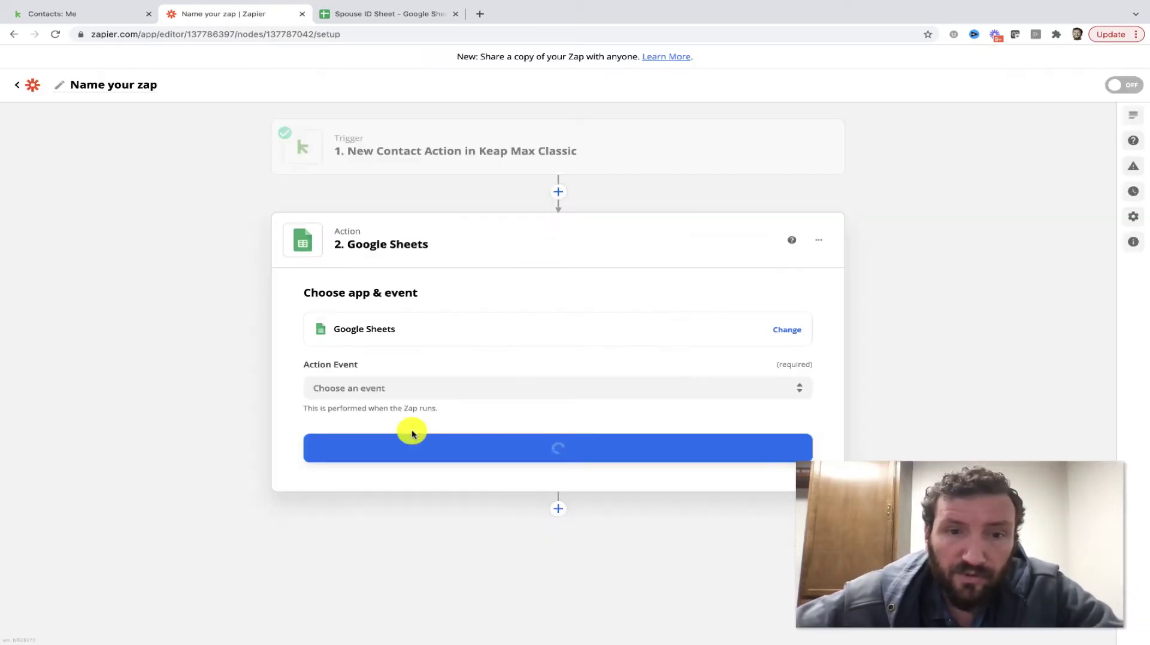
left_click(404, 384)
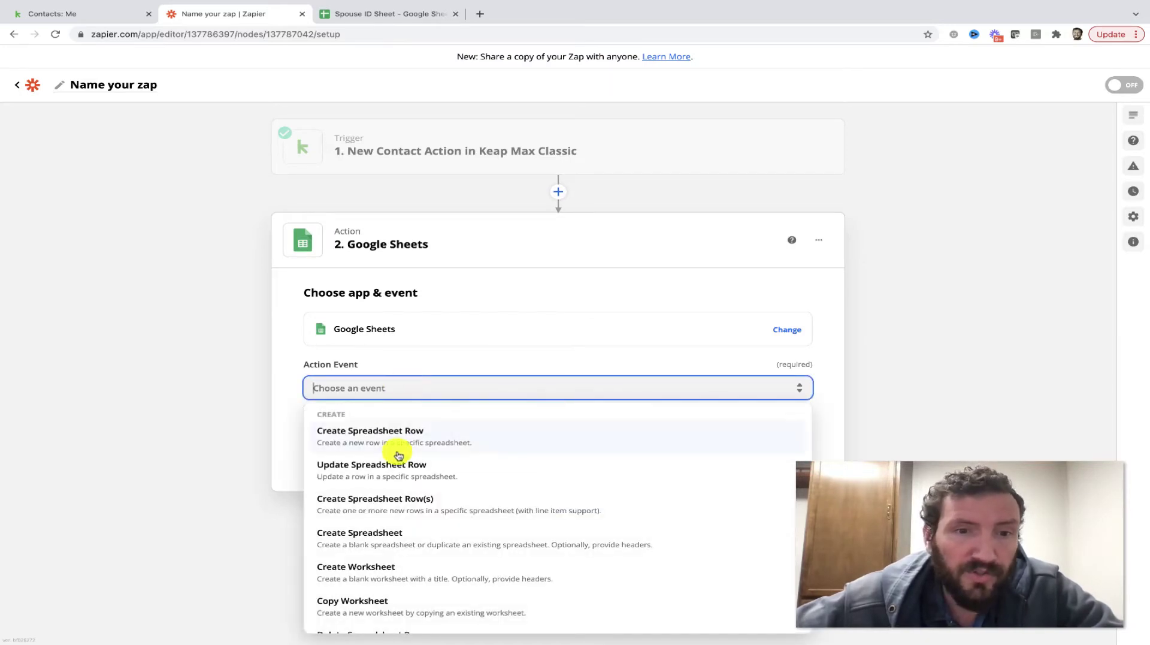
scroll(393, 480, "down", 3)
scroll(399, 537, "down", 1)
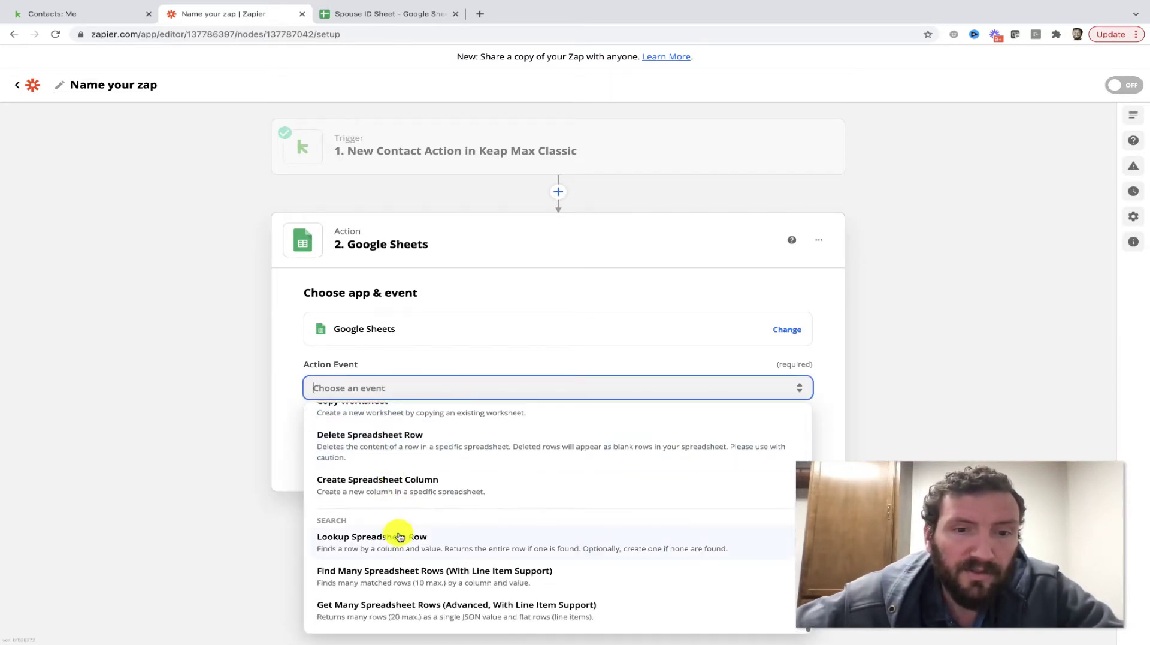
left_click(399, 537)
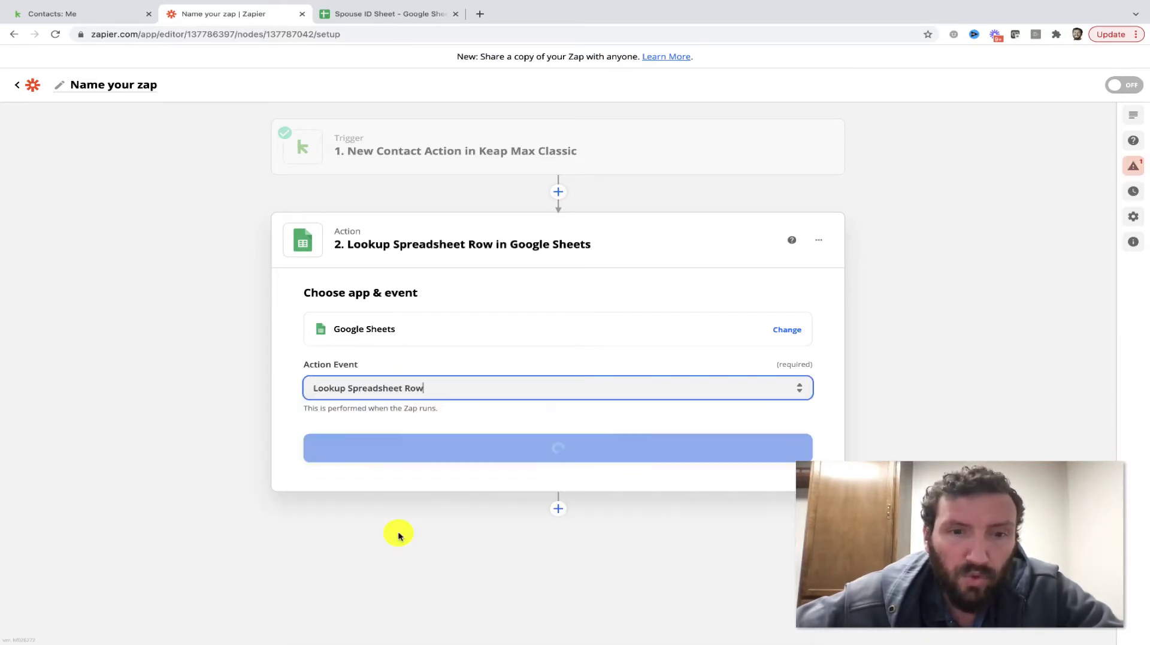
left_click(399, 453)
Select the Monkeypod Google Sheets account for the lookup action and proceed to the action setup
left_click(398, 367)
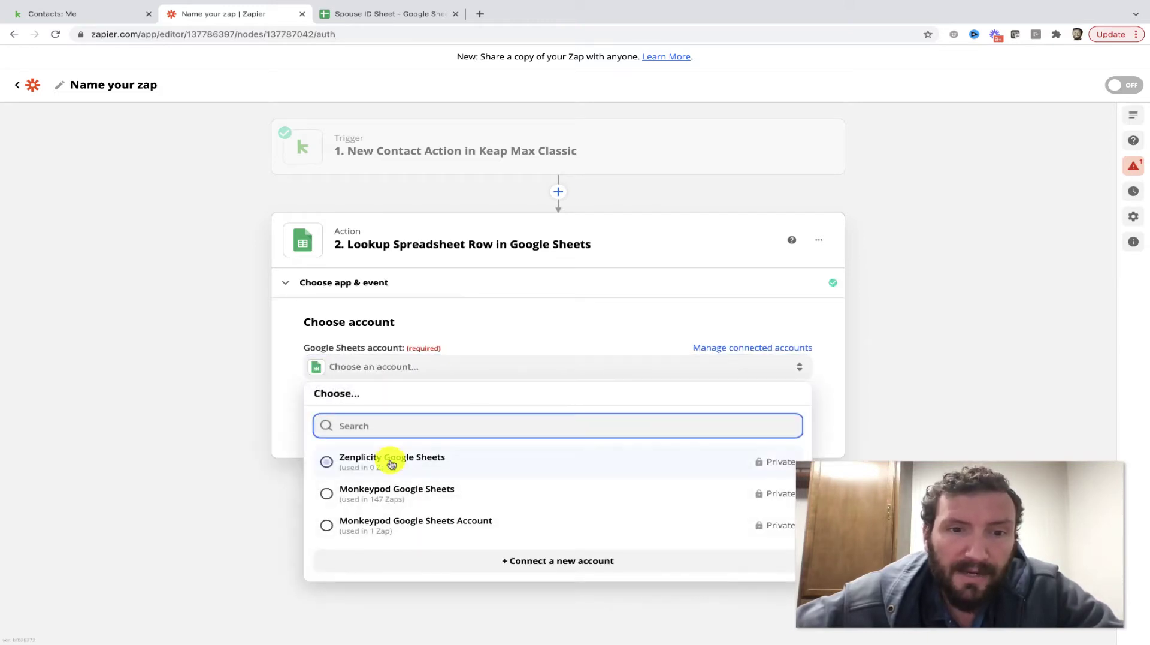
left_click(391, 495)
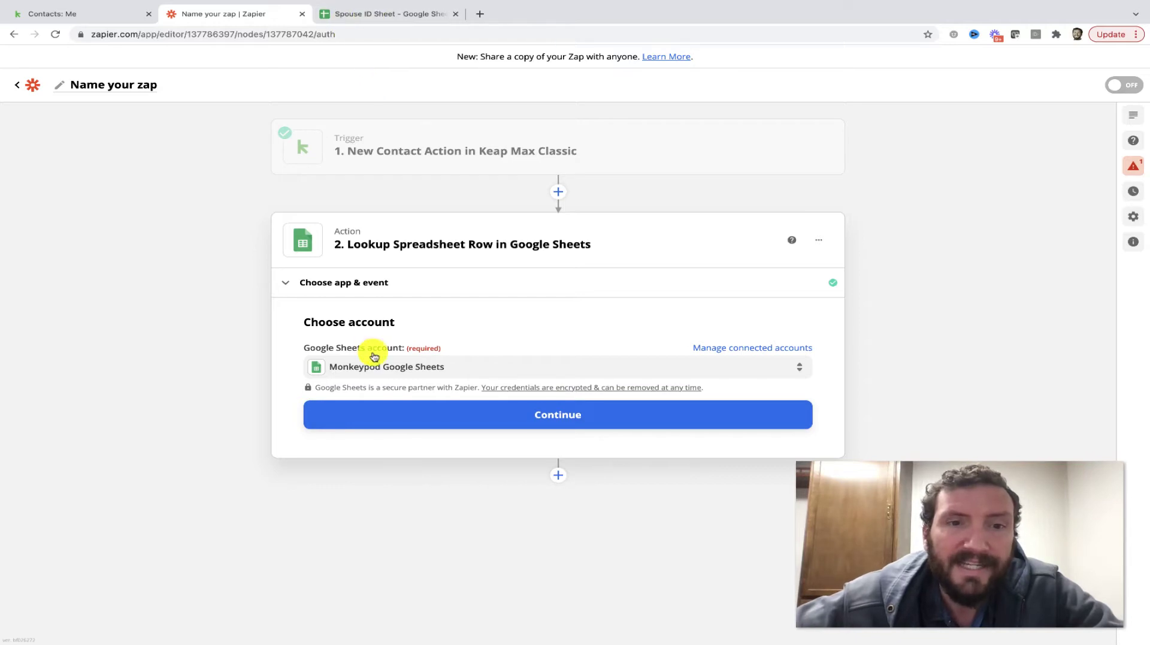
left_click(376, 412)
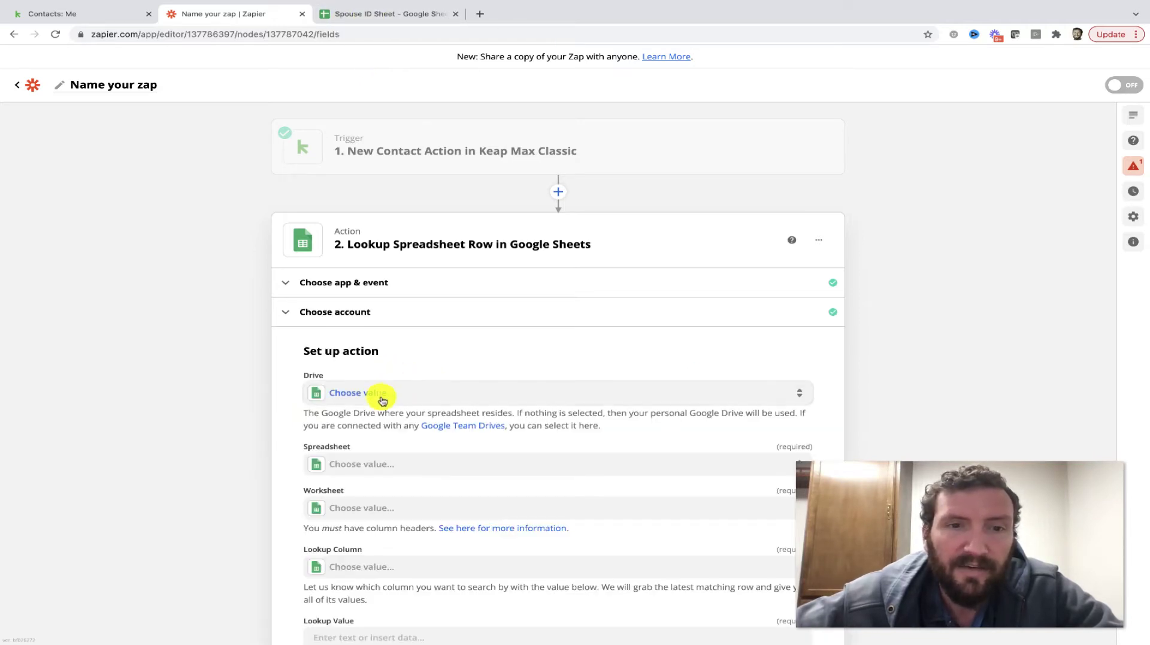
Point the lookup at My Google Drive, the Spouse ID Sheet spreadsheet and its Spouse Pairs worksheet
left_click(381, 398)
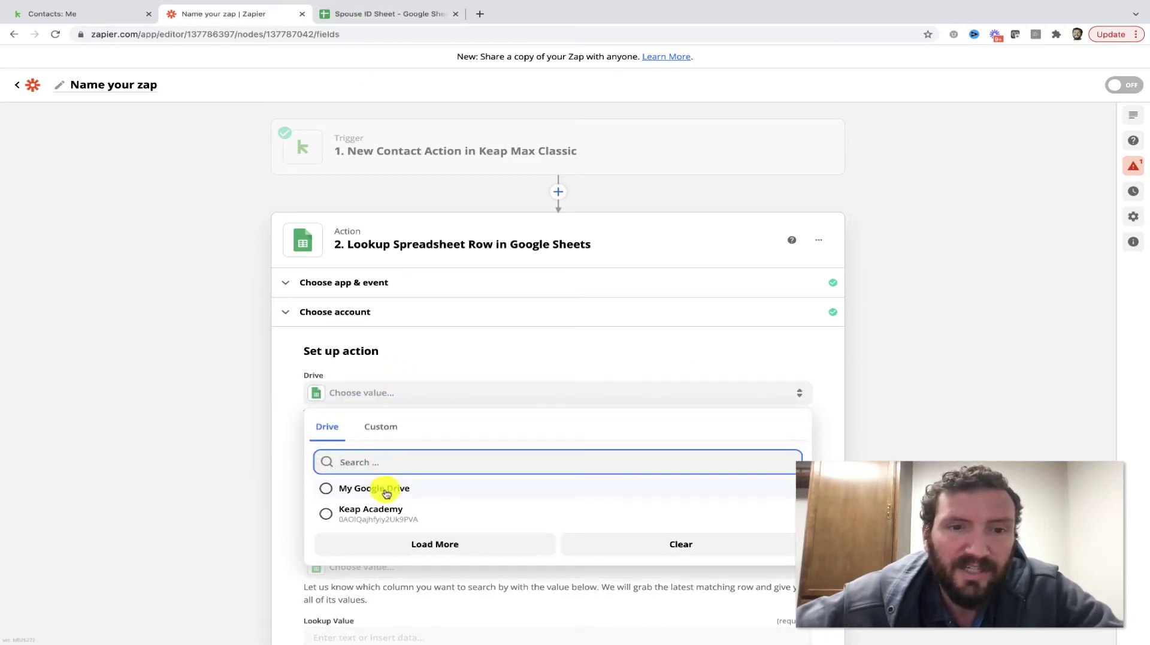
left_click(386, 489)
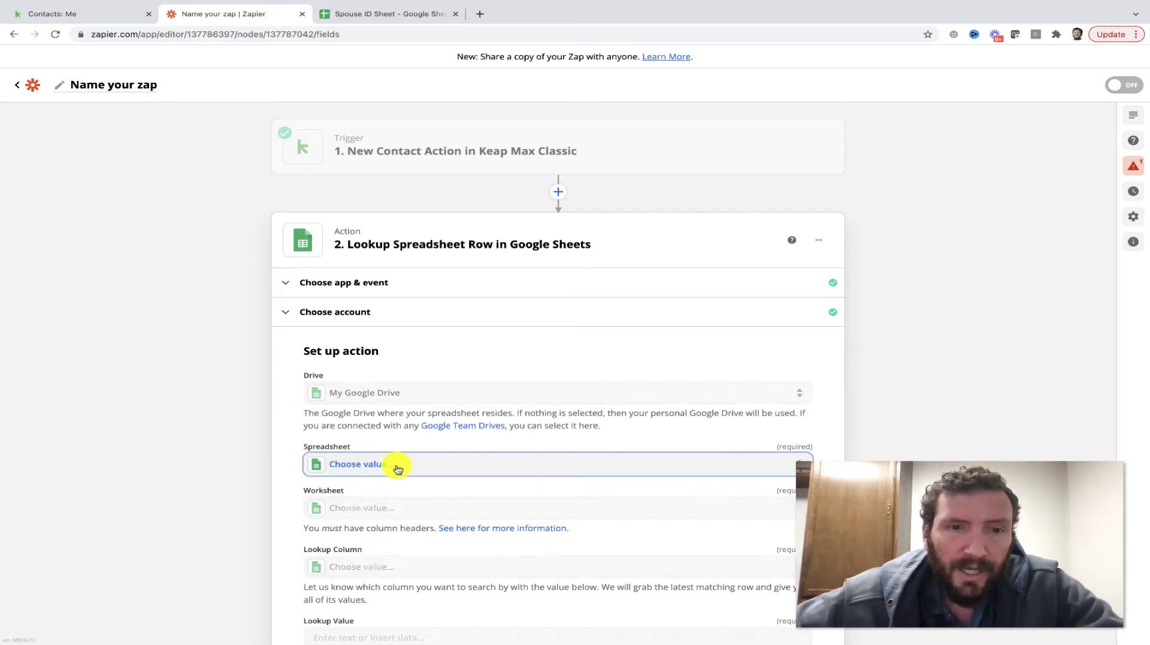
left_click(398, 468)
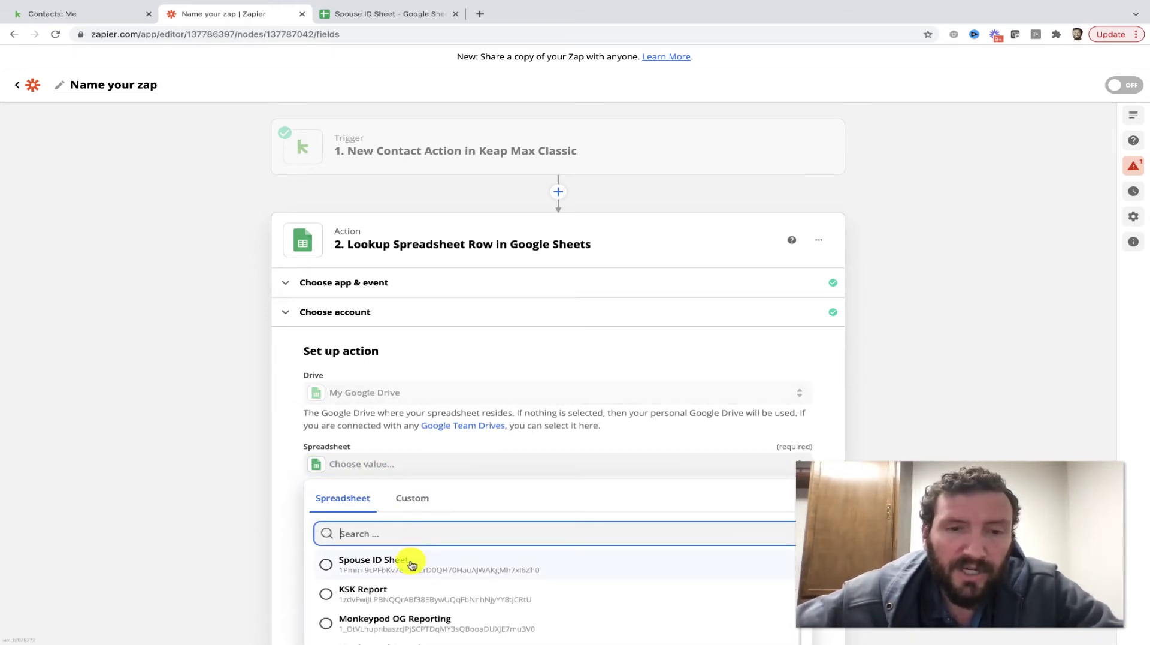
left_click(412, 564)
scroll(216, 501, "down", 2)
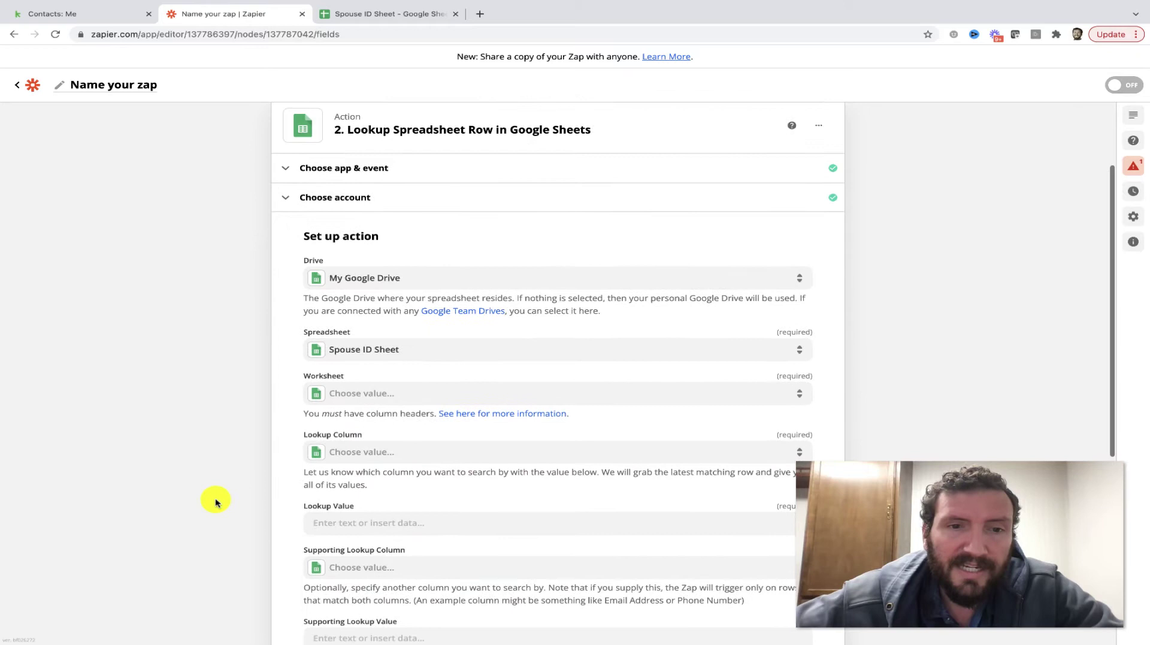
left_click(353, 396)
left_click(384, 488)
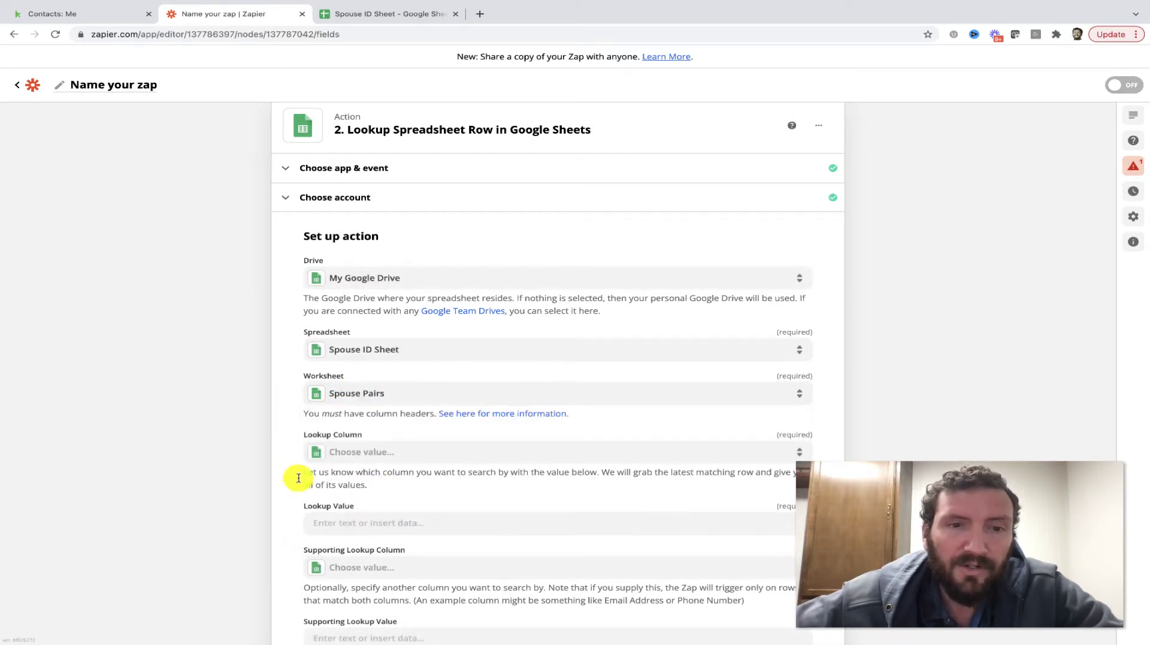
Set the lookup column to Contact ID, check that column in the Spouse ID Sheet, and return to Zapier
scroll(299, 477, "down", 2)
left_click(369, 384)
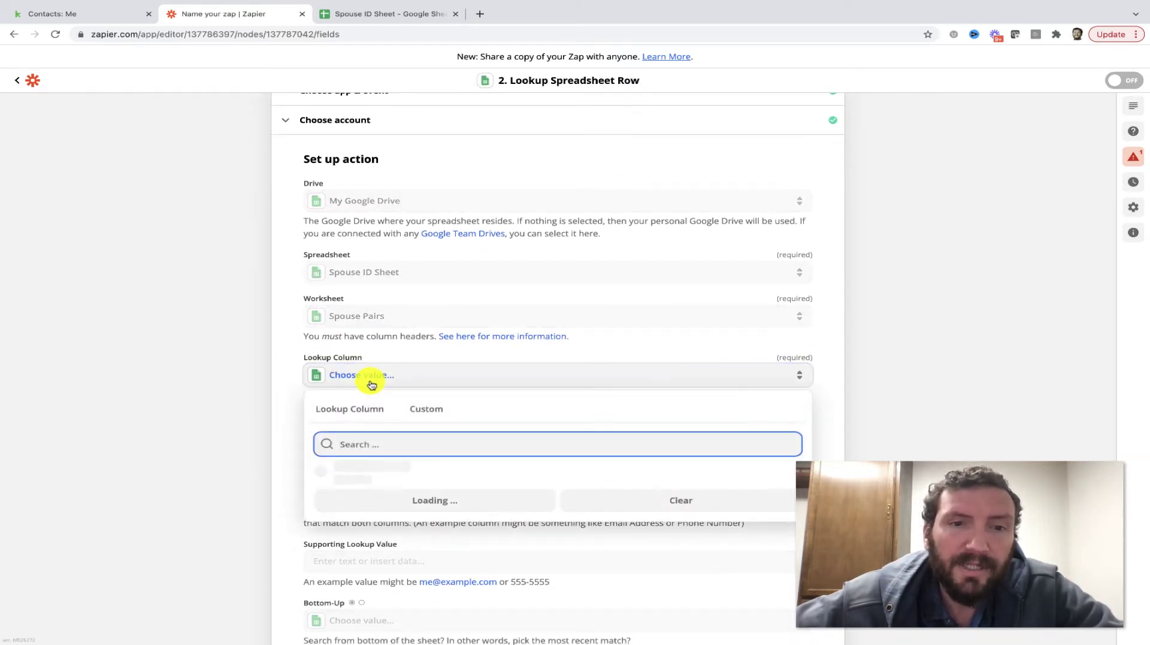
left_click(372, 472)
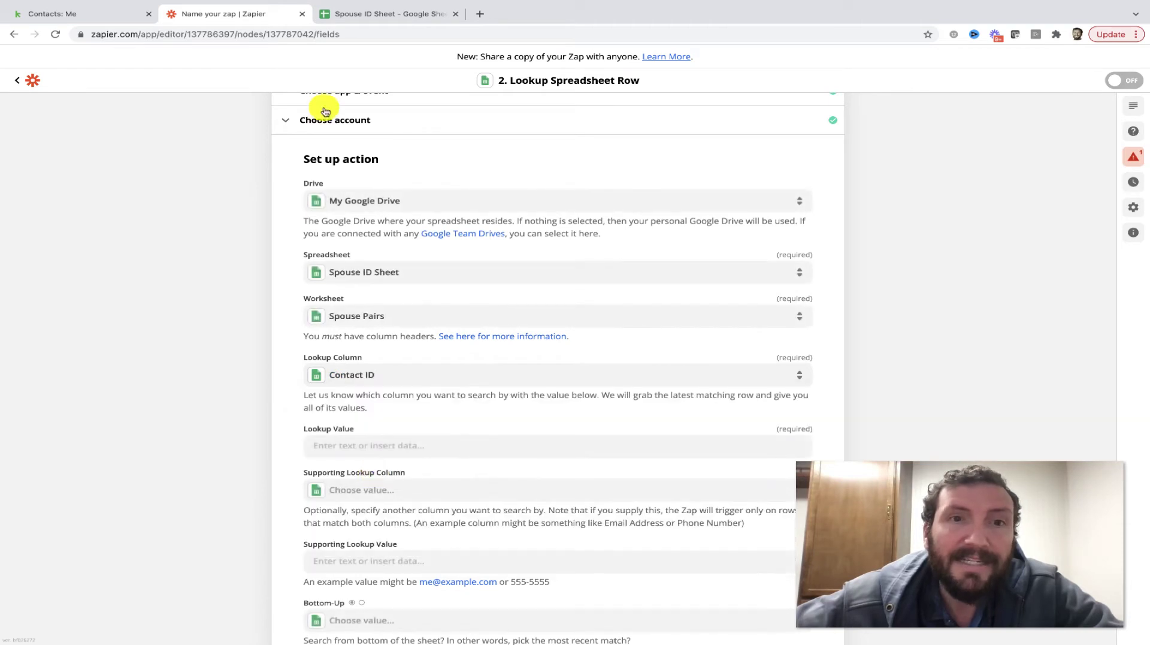
left_click(376, 13)
left_click(51, 124)
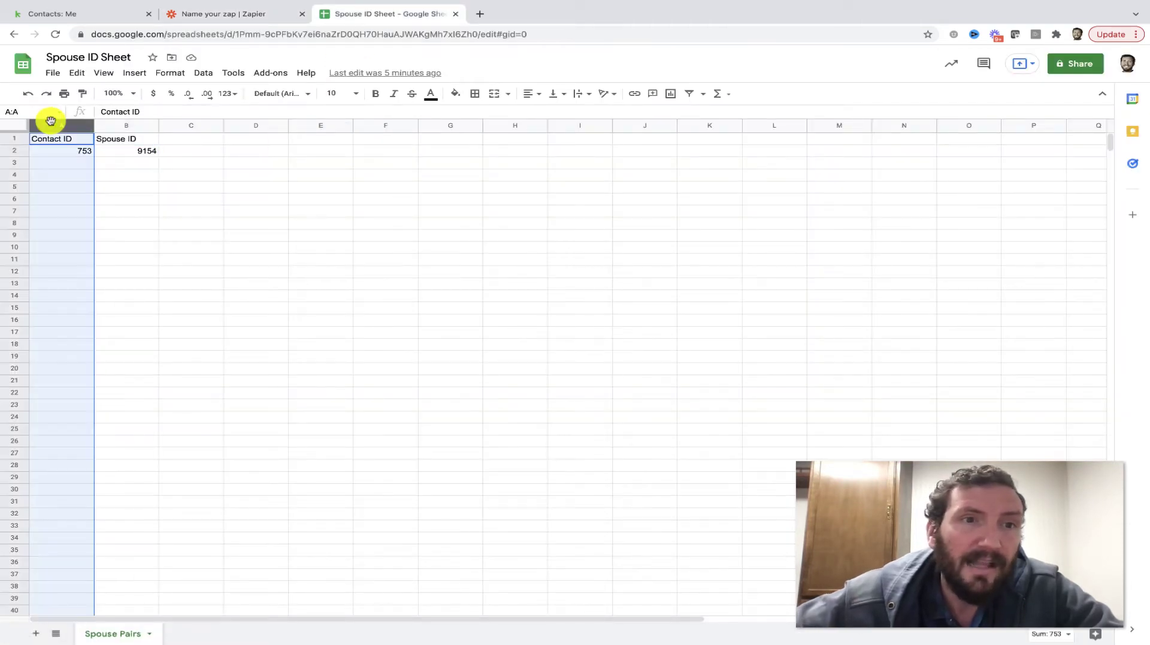
left_click(237, 18)
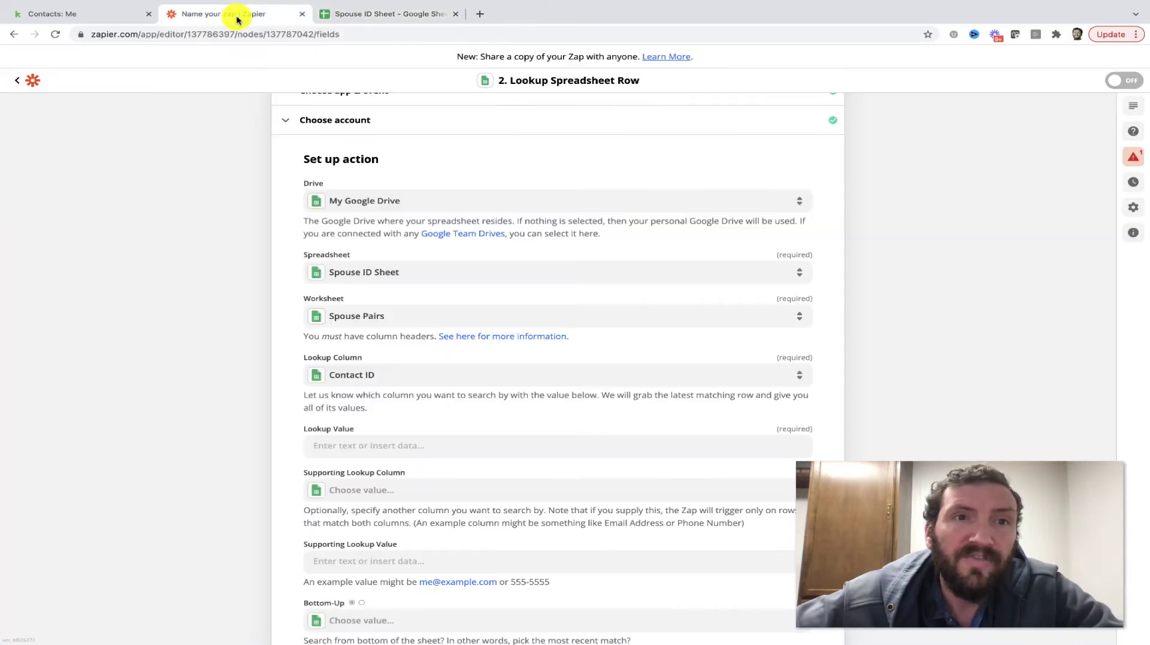
Set the lookup value to the trigger's Contact ID field and finish the action setup with the optional lookup fields left empty
scroll(287, 347, "down", 2)
left_click(341, 329)
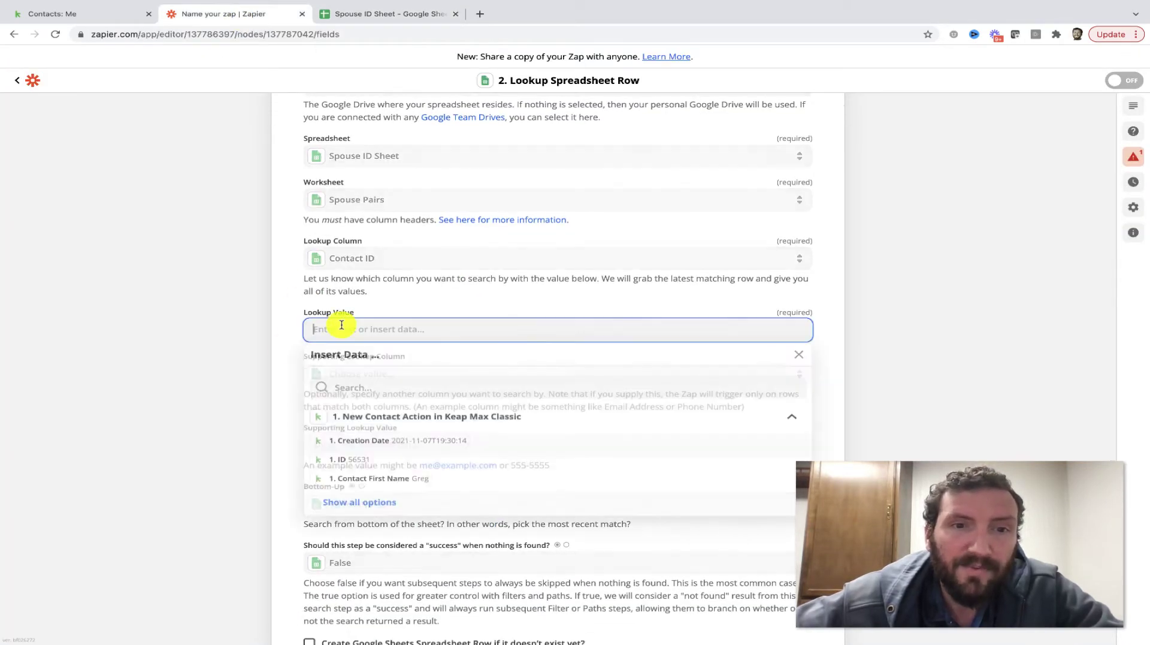
left_click(344, 501)
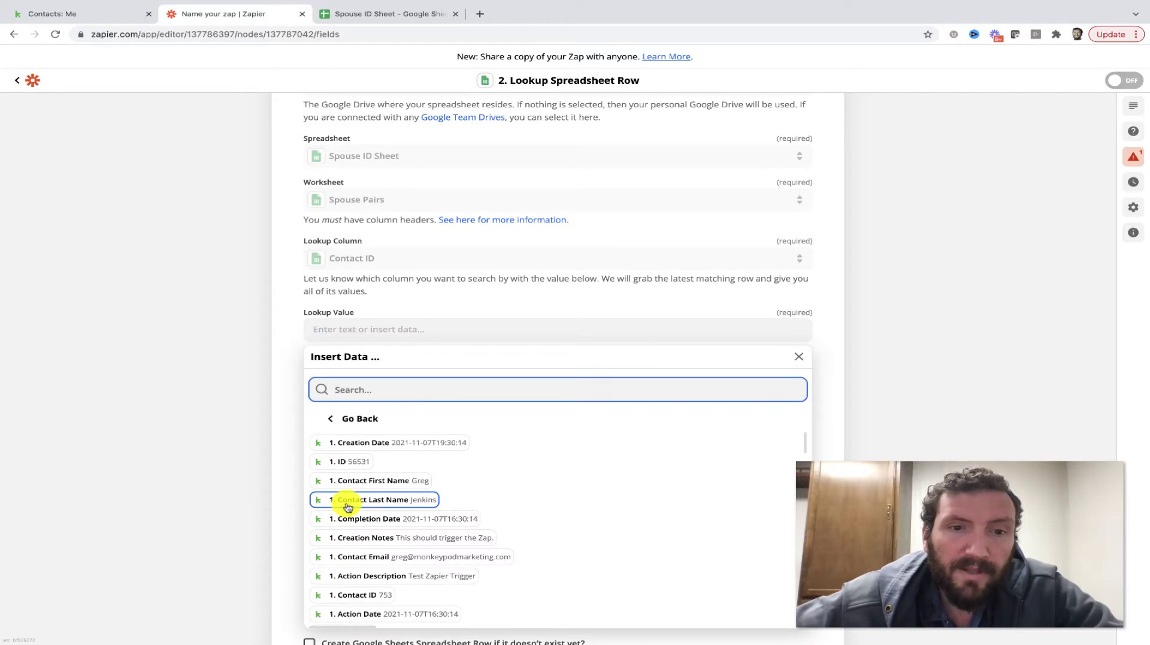
scroll(360, 543, "down", 1)
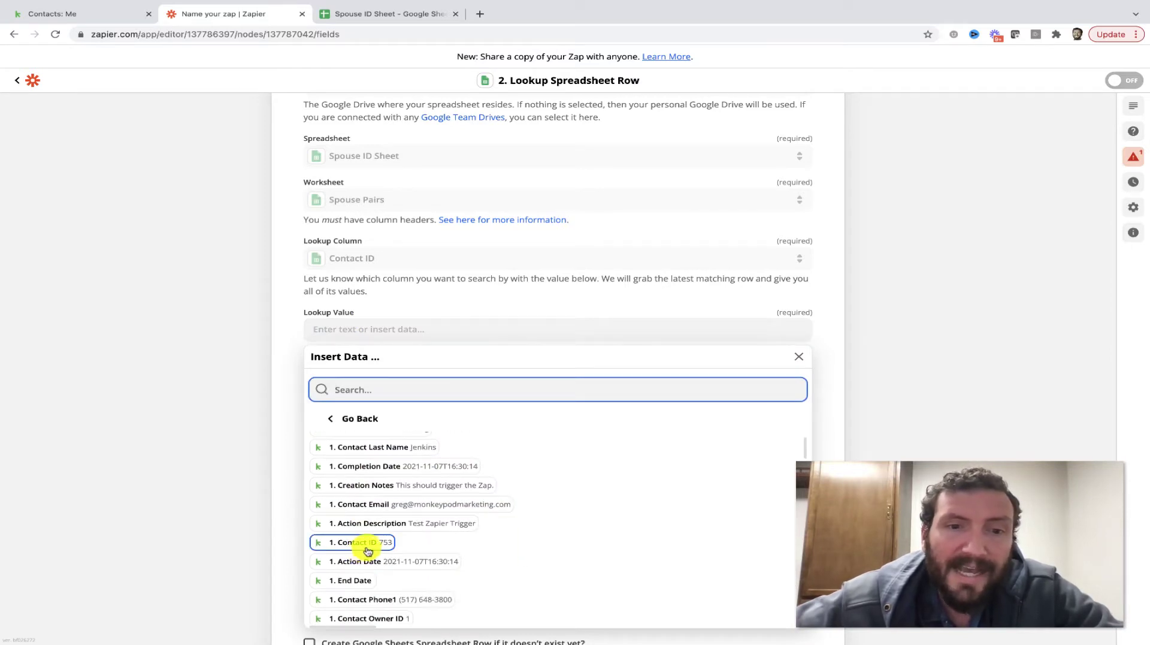
scroll(368, 541, "up", 1)
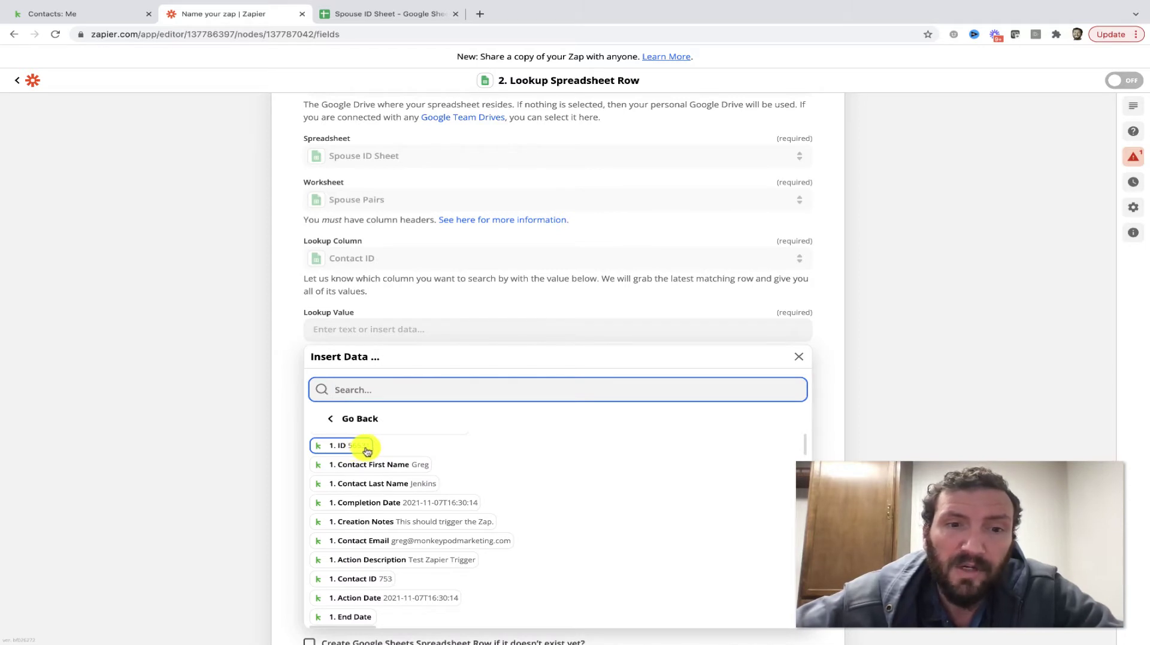
left_click(372, 578)
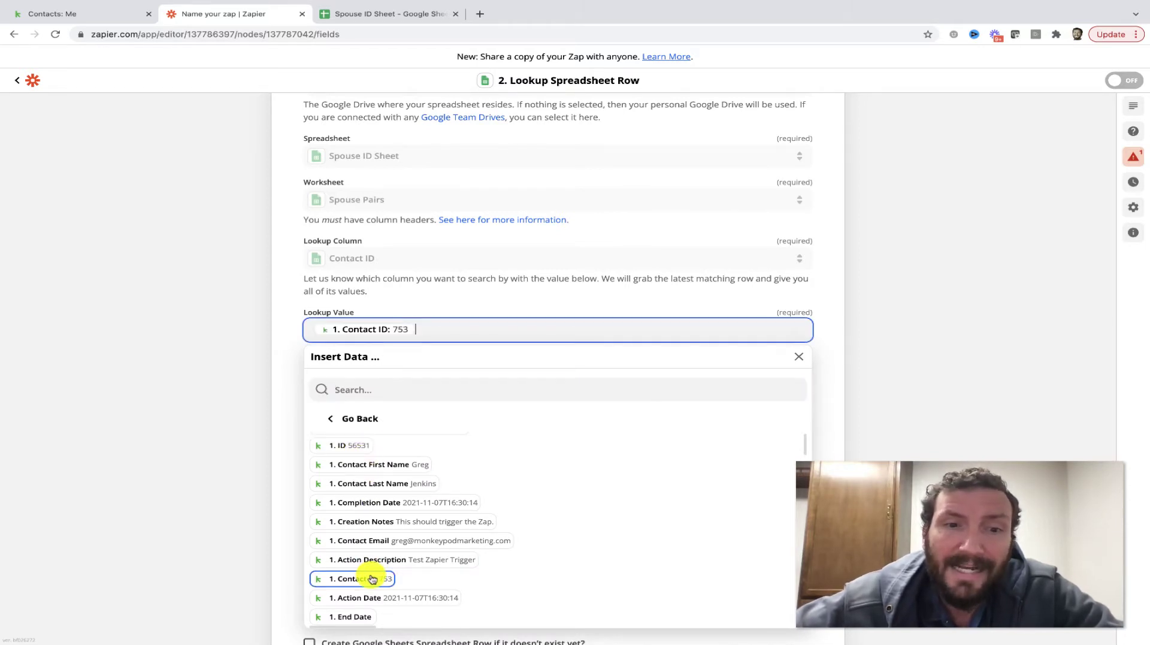
left_click(219, 394)
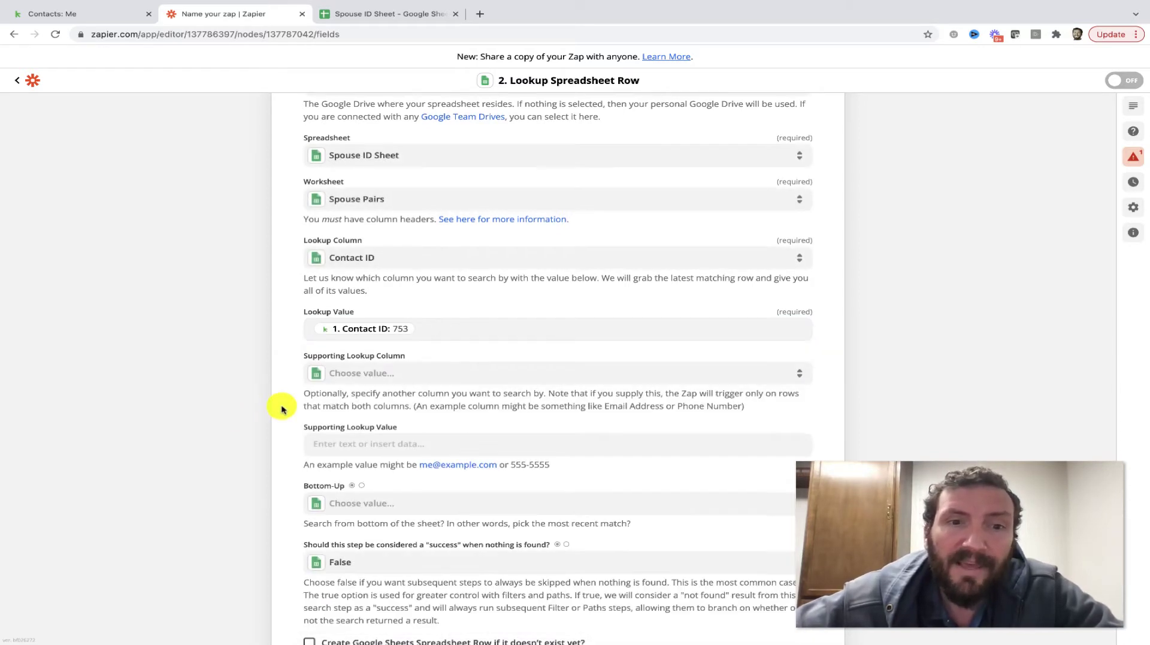
scroll(281, 409, "down", 1)
scroll(334, 368, "down", 2)
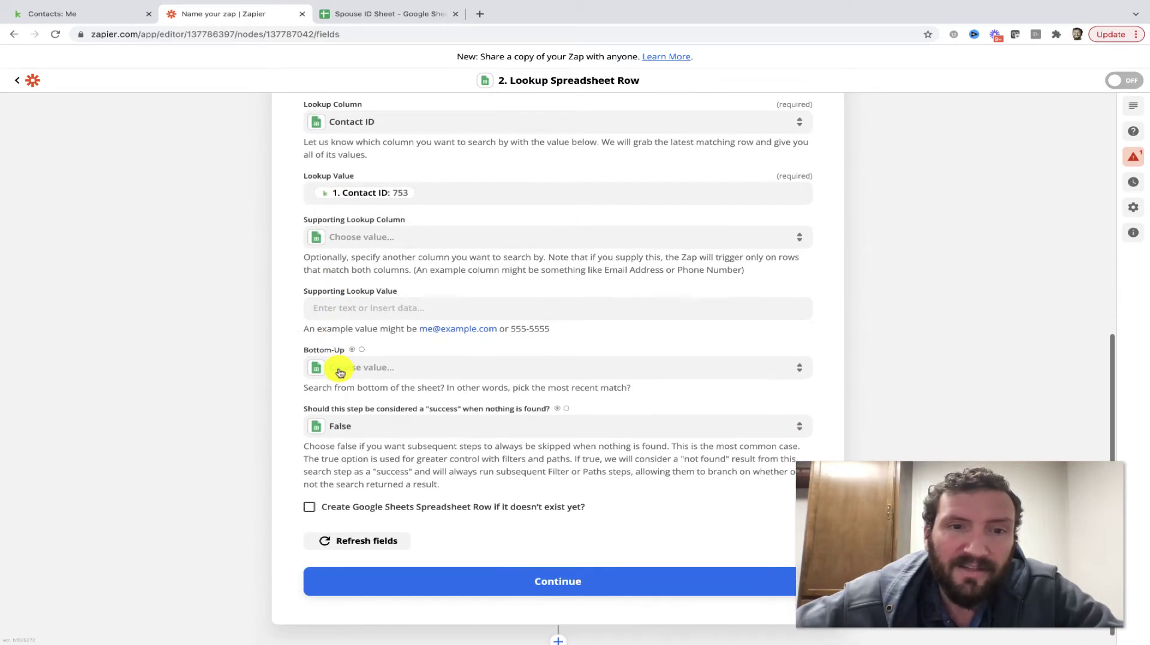
left_click(359, 582)
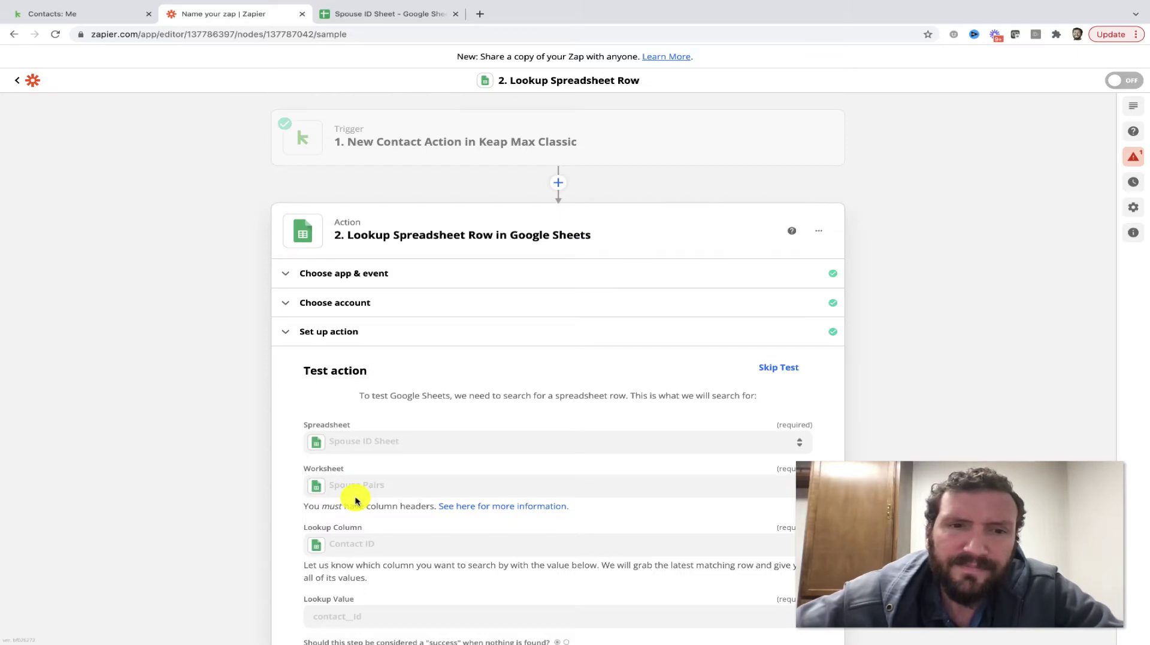
Review the lookup settings and run the test on the Google Sheets action
scroll(252, 406, "down", 2)
scroll(277, 396, "down", 3)
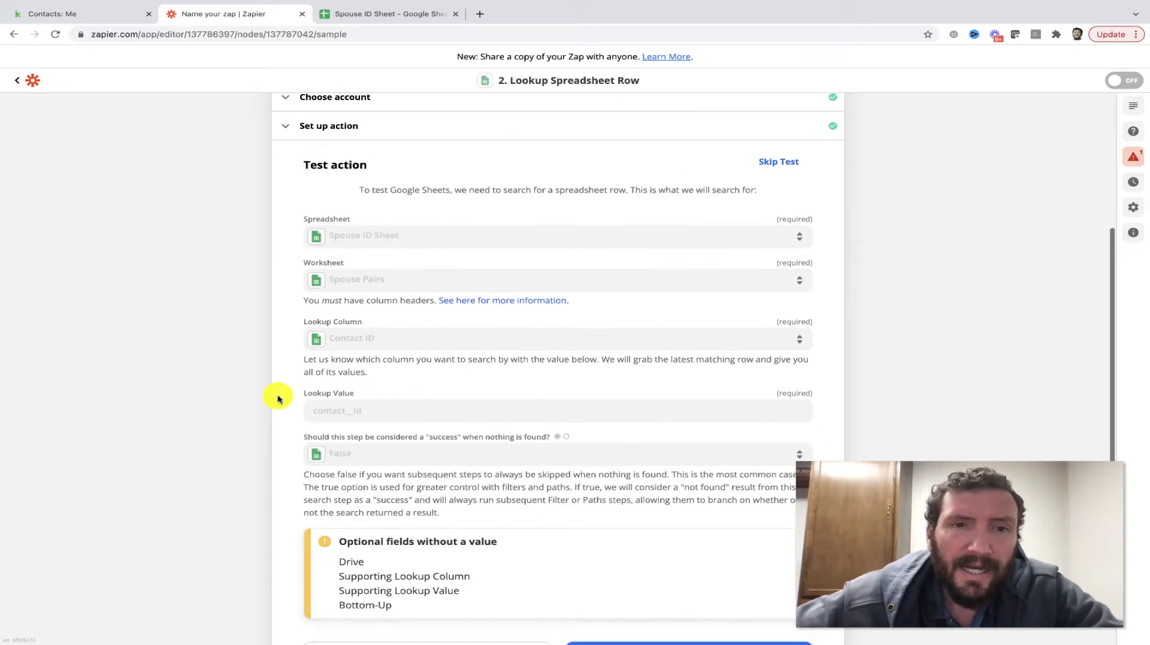
scroll(277, 396, "down", 2)
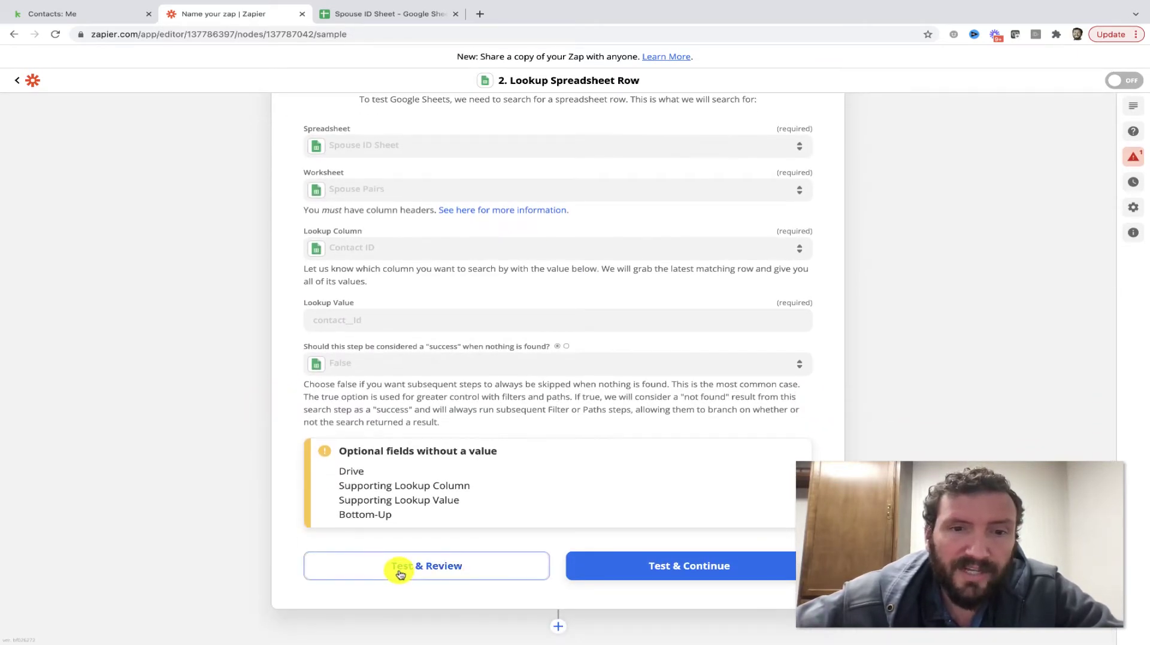
left_click(401, 572)
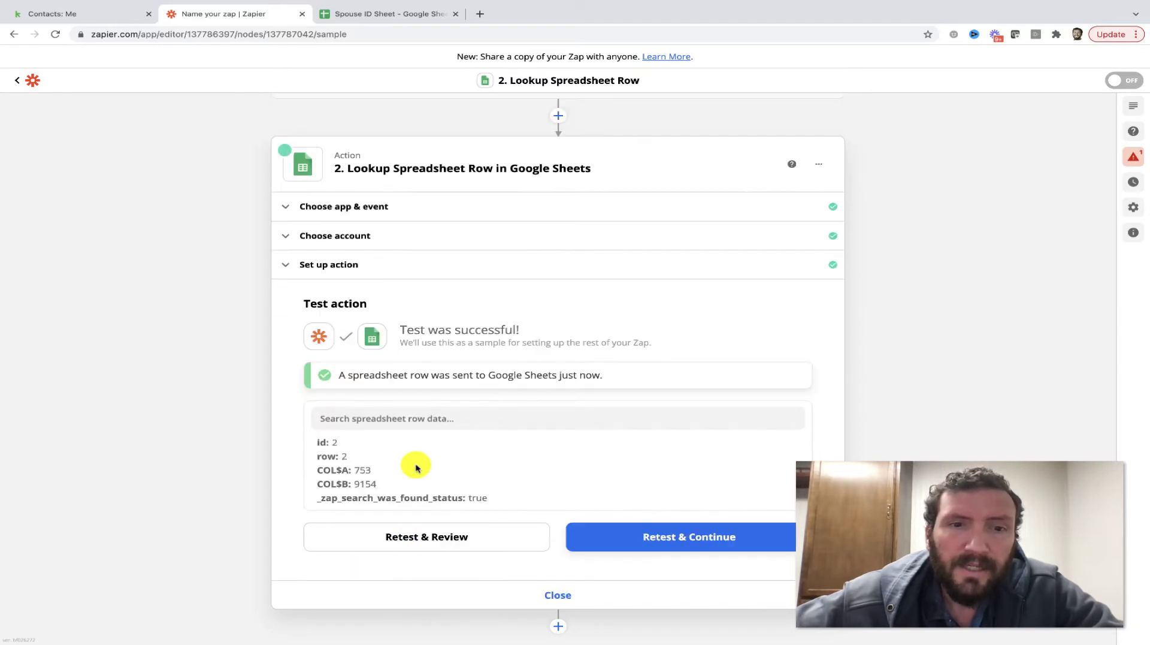
Compare the column B value in the test result with the Spouse ID in the Google Sheet, and close the lookup action in Zapier
double_click(365, 484)
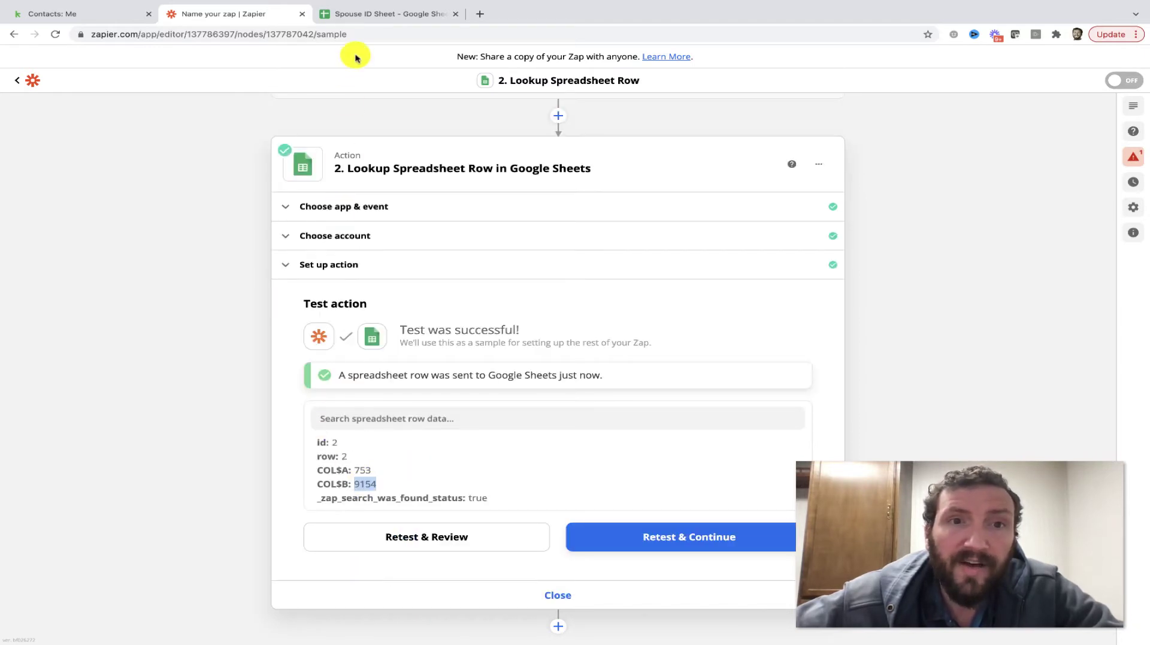
left_click(378, 13)
left_click(144, 154)
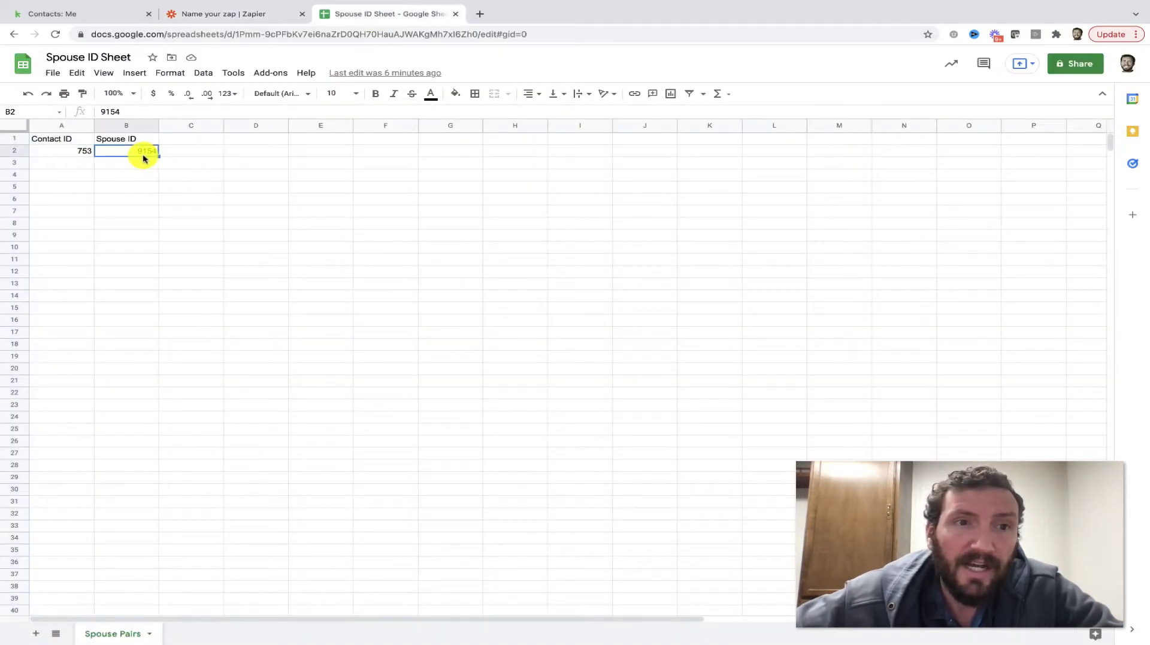
left_click(226, 16)
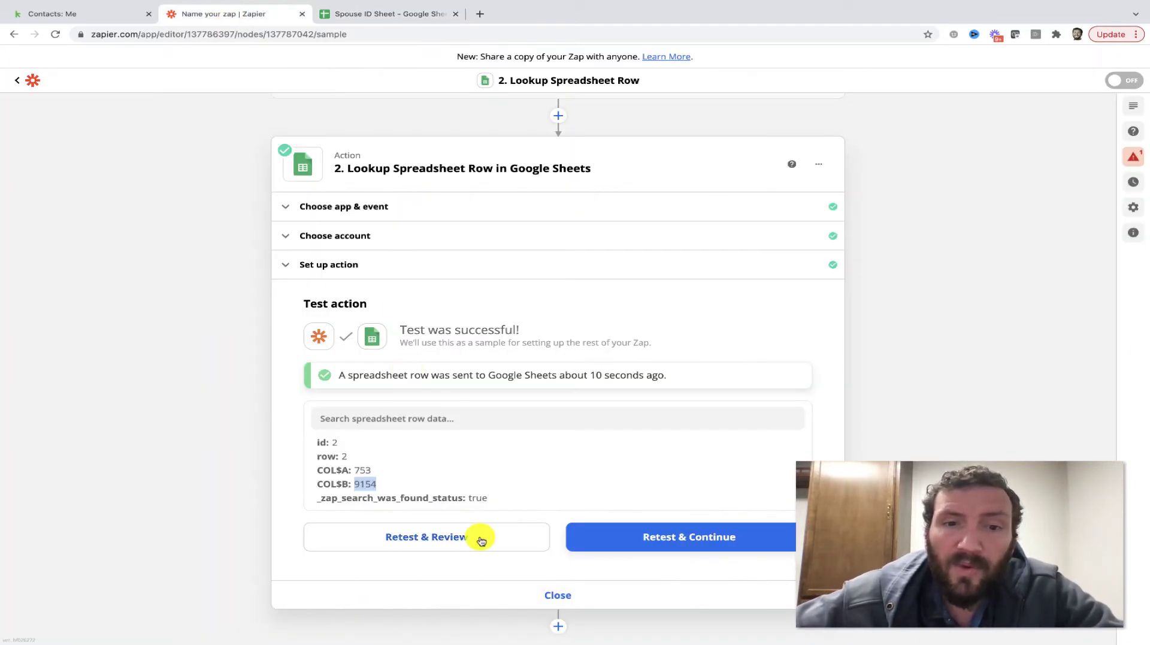
left_click(562, 596)
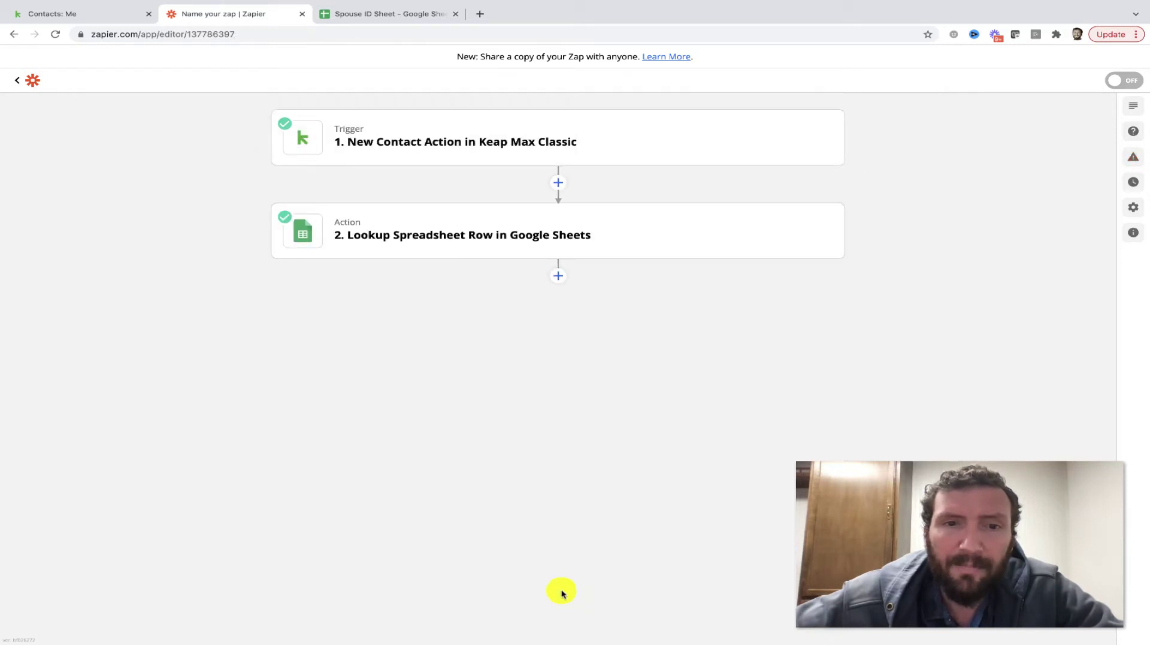
Start a new action after the Google Sheets lookup and switch to the Spouse ID Sheet
left_click(562, 273)
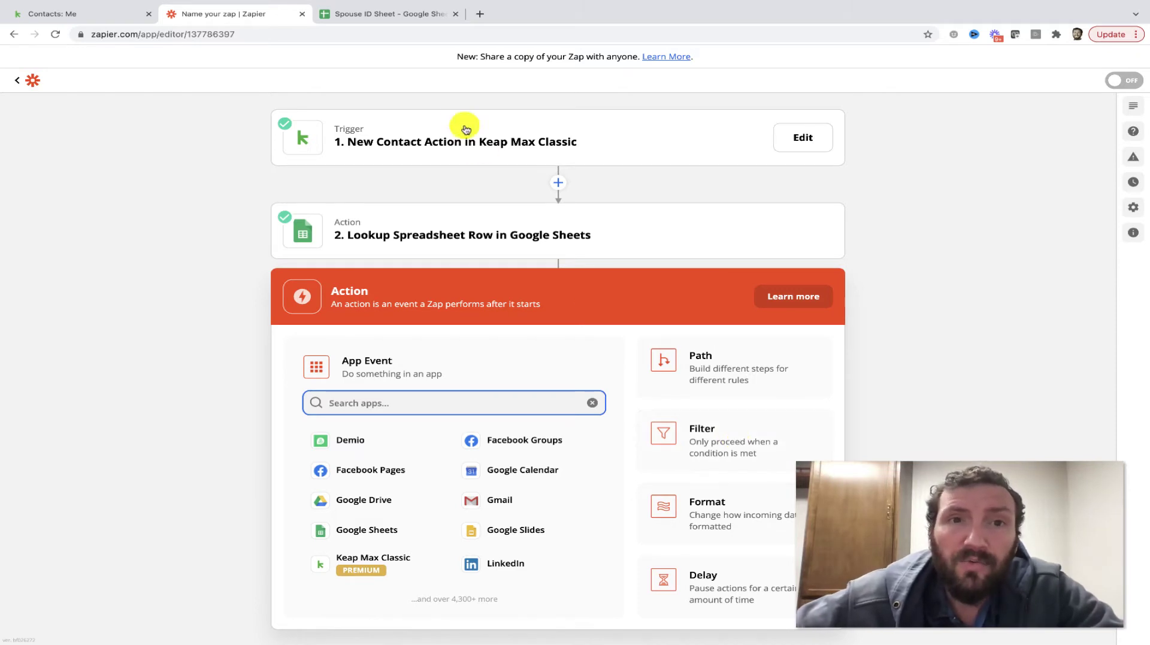
left_click(417, 13)
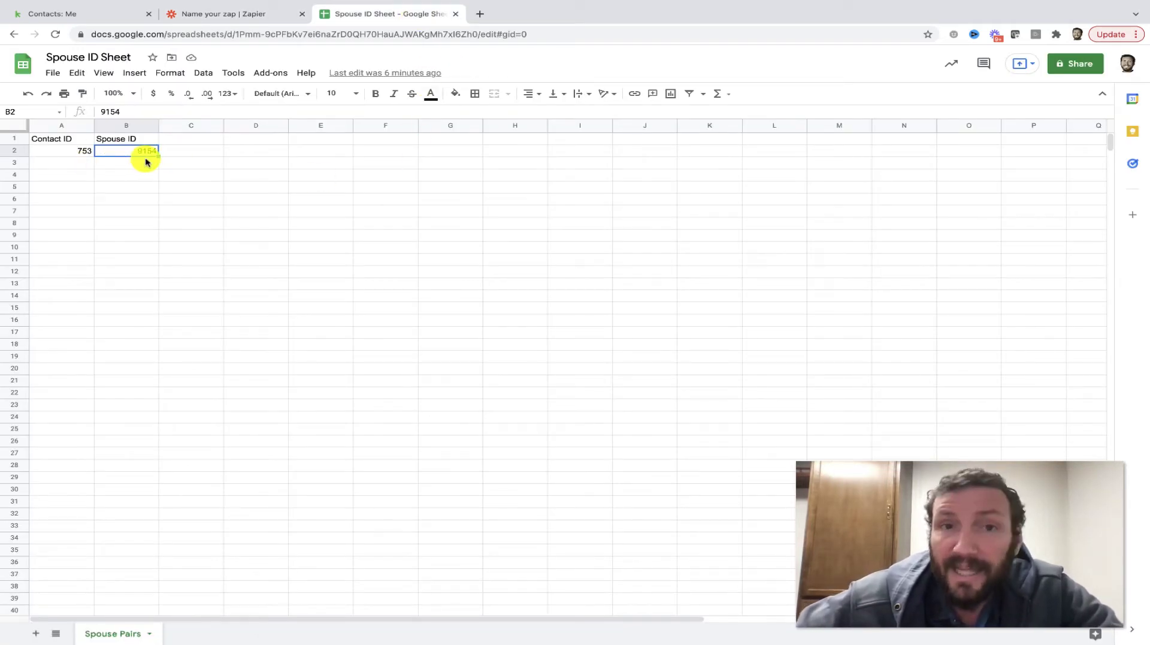
Look over the empty rows below the first pair in the Contact ID and Spouse ID columns
left_click(82, 163)
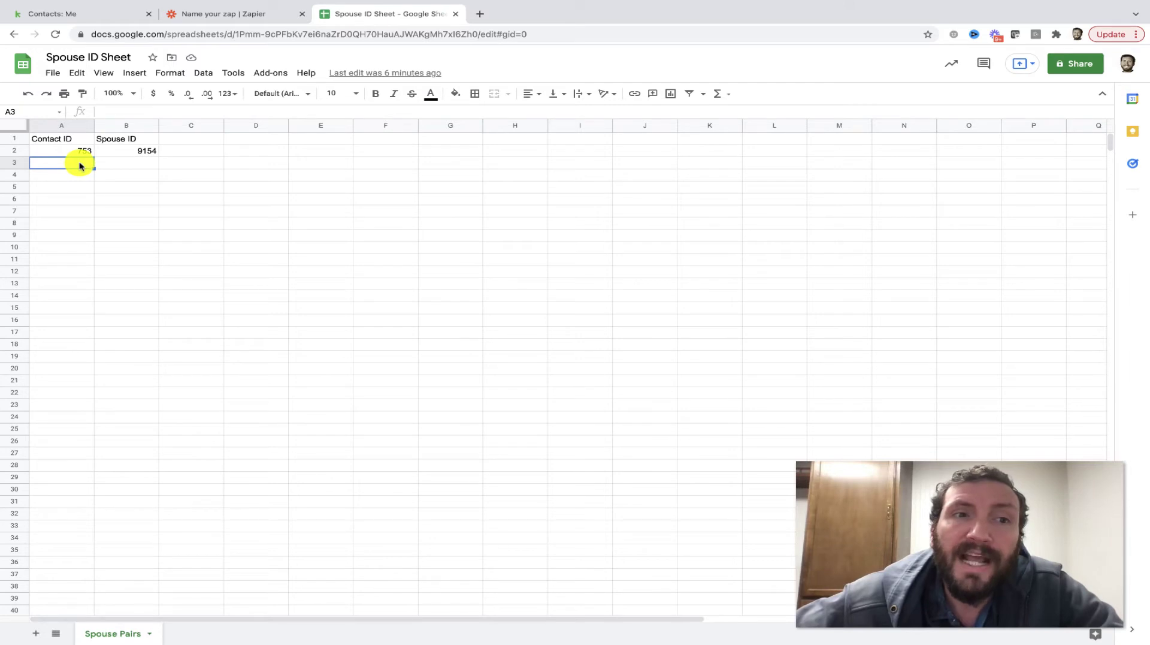
key("shift+Right")
key("shift+Down")
key("shift+Down")
key("shift+Down")
key("shift+Down")
key("shift+Down")
key("shift+Down")
key("shift+Down")
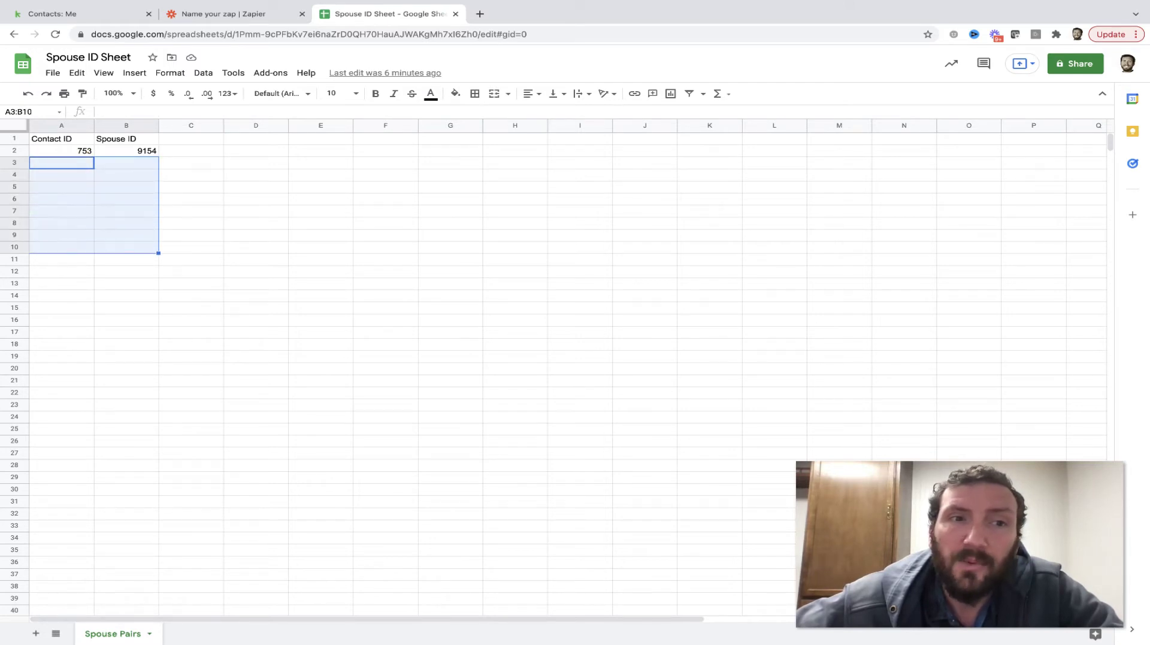
key("shift+Down")
key("shift+Down")
key("shift+Down")
key("shift+Down")
key("shift+Down")
key("shift+Down")
key("shift+Down")
key("shift+Down")
left_click(80, 185)
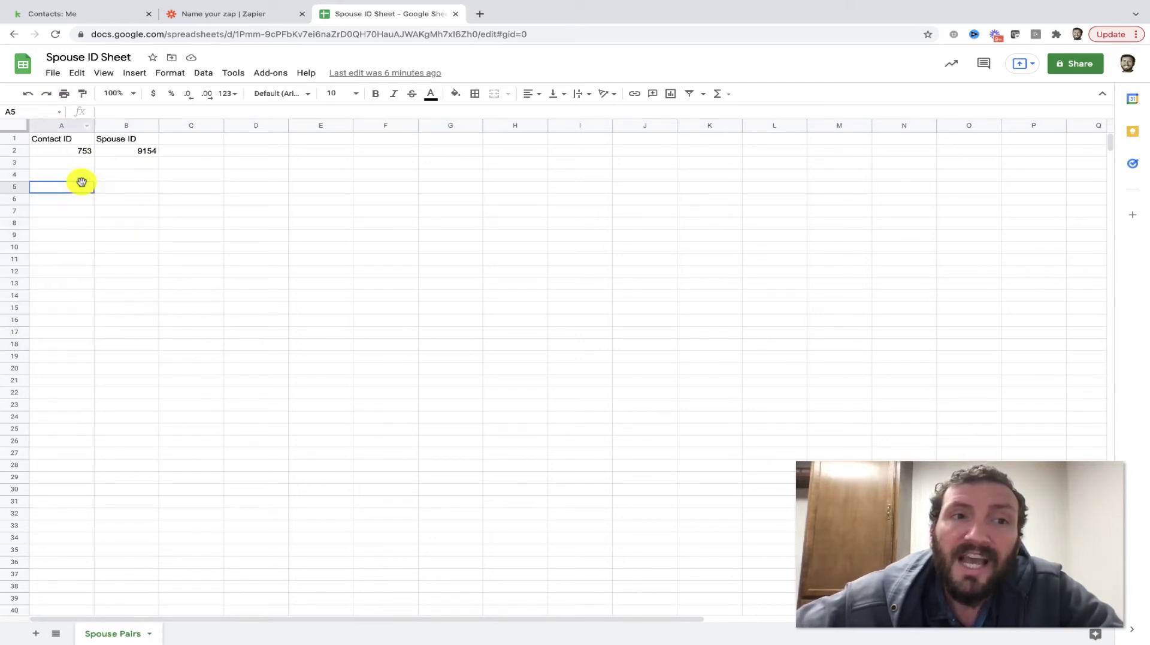
Enter the reversed pair in row 3, with the spouse's ID under Contact ID and the original contact's ID under Spouse ID
left_click(82, 166)
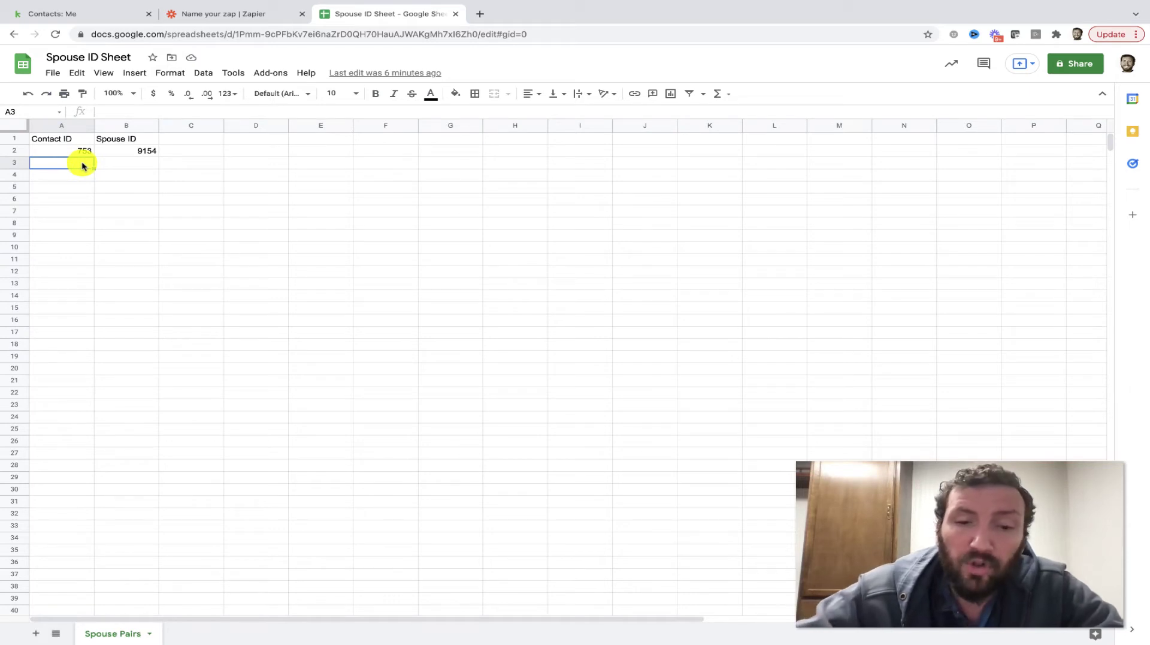
type("9154")
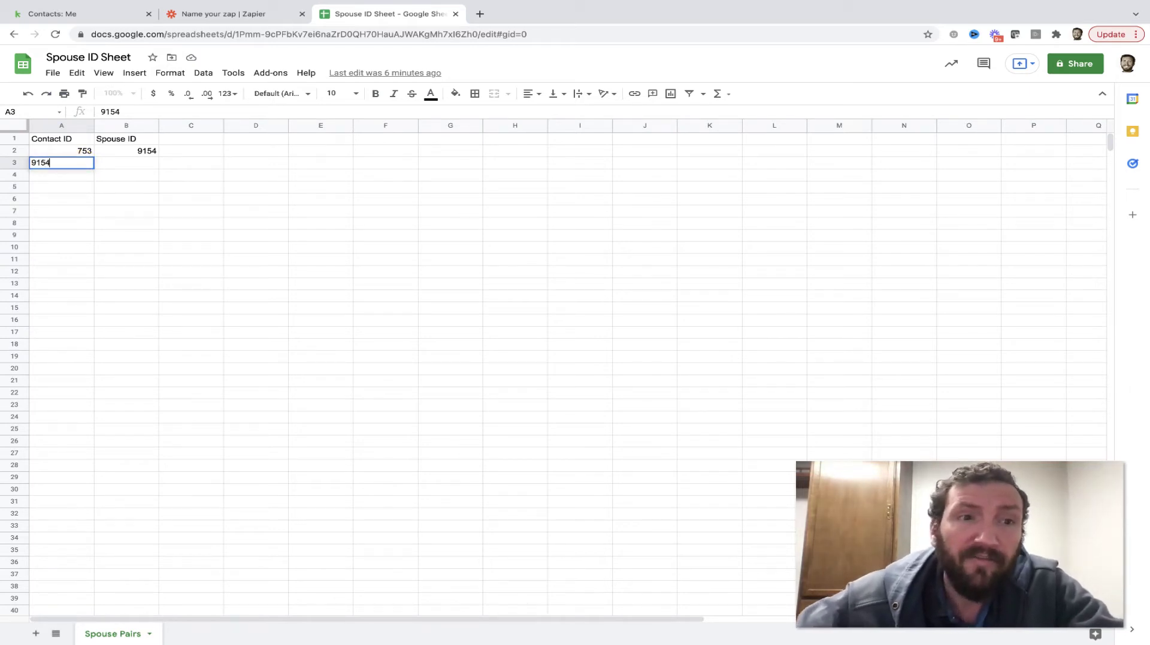
key("Tab")
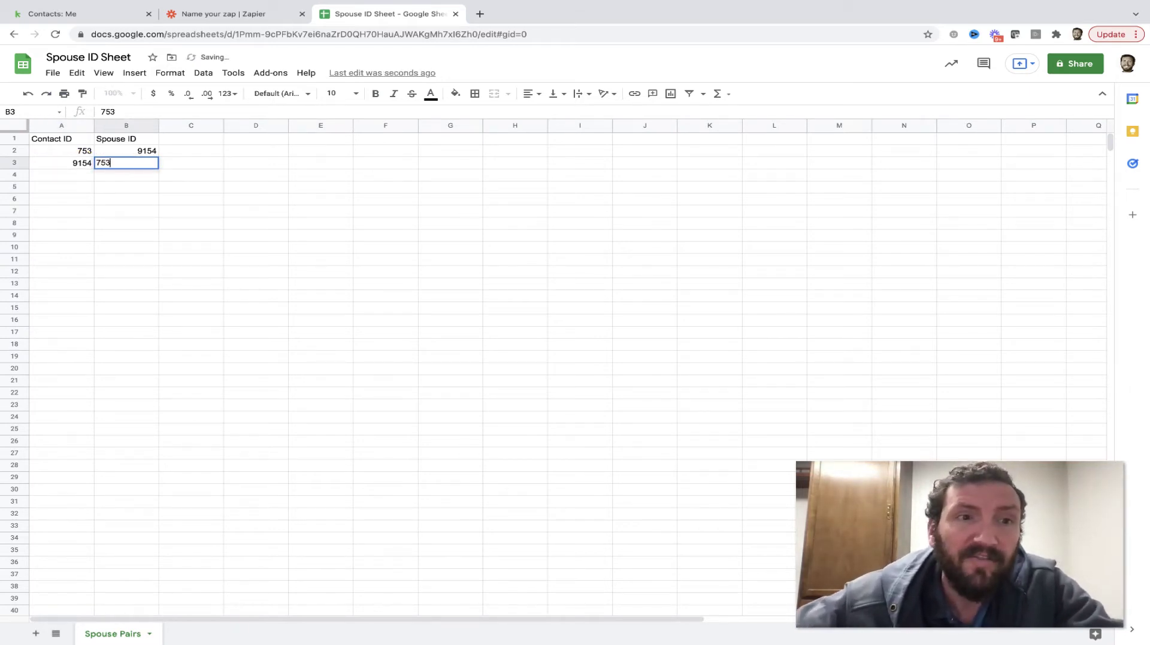
type("753")
left_click(98, 227)
Compare the Contact ID and Spouse ID cells of rows 2 and 3 in both directions
key("Up")
key("Up")
key("Up")
key("Up")
key("Up")
key("Up")
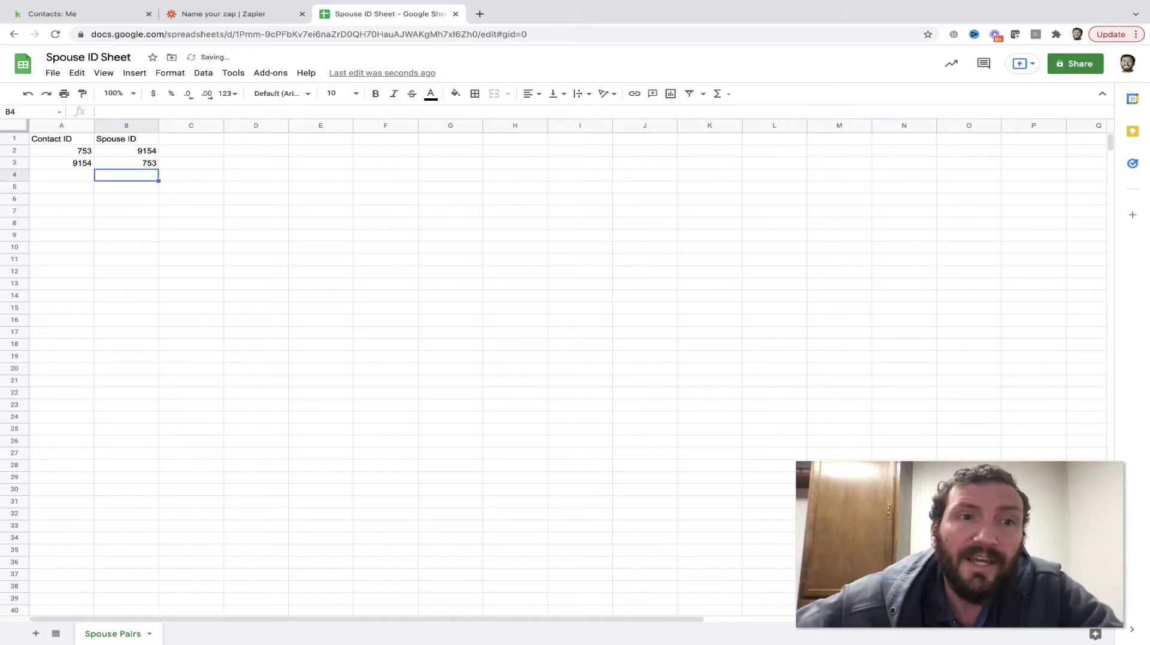
key("Left")
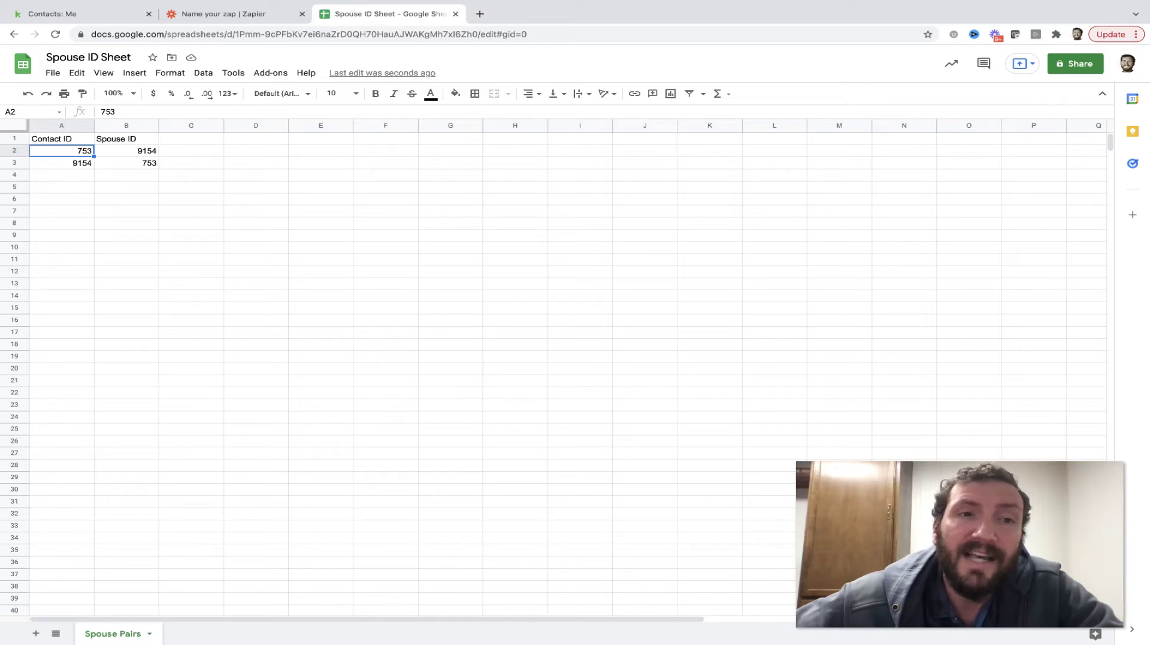
key("Right")
key("Left")
key("Down")
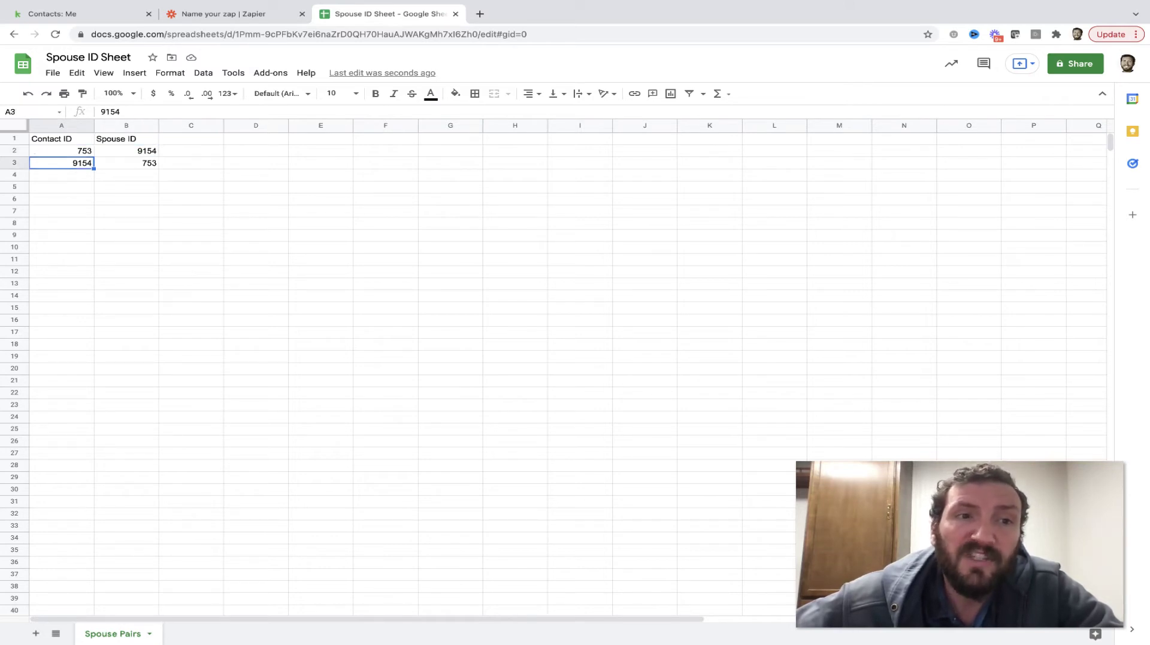
key("Right")
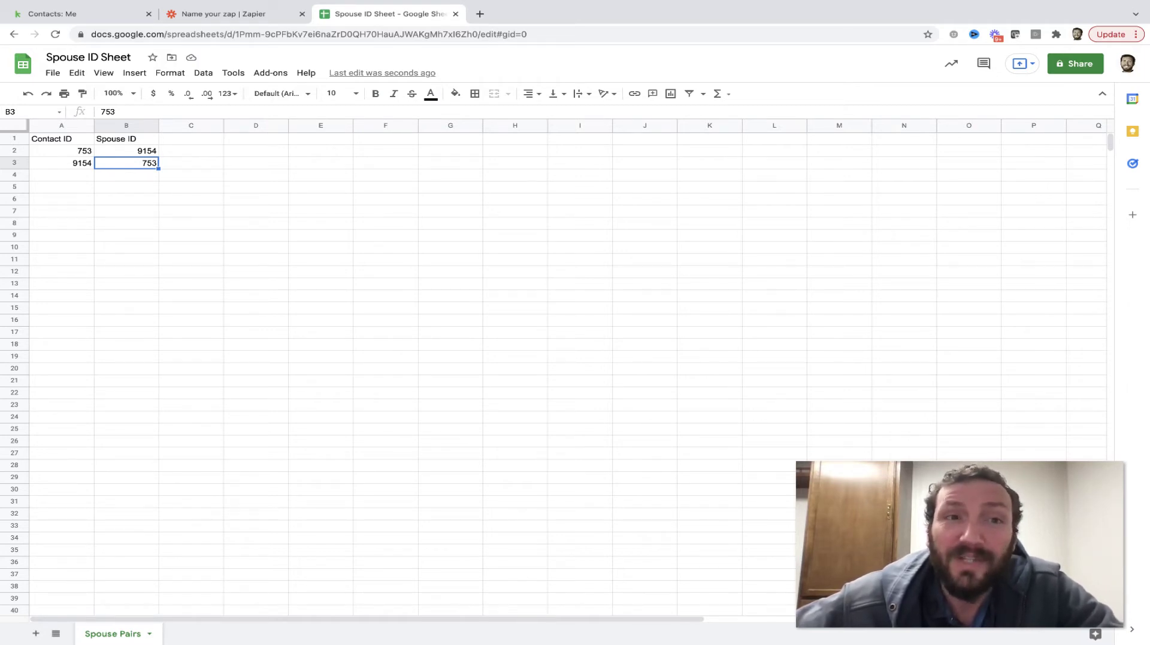
Return to Zapier and add a Filter that continues only if the lookup's Spouse ID field exists
left_click(242, 17)
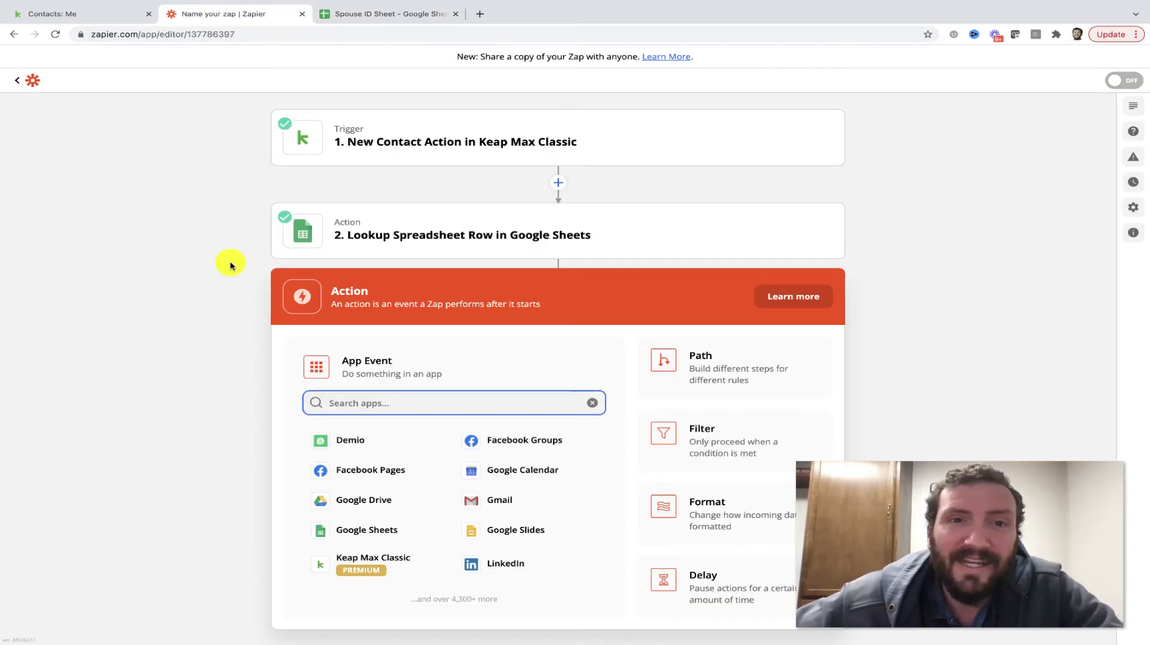
left_click(750, 436)
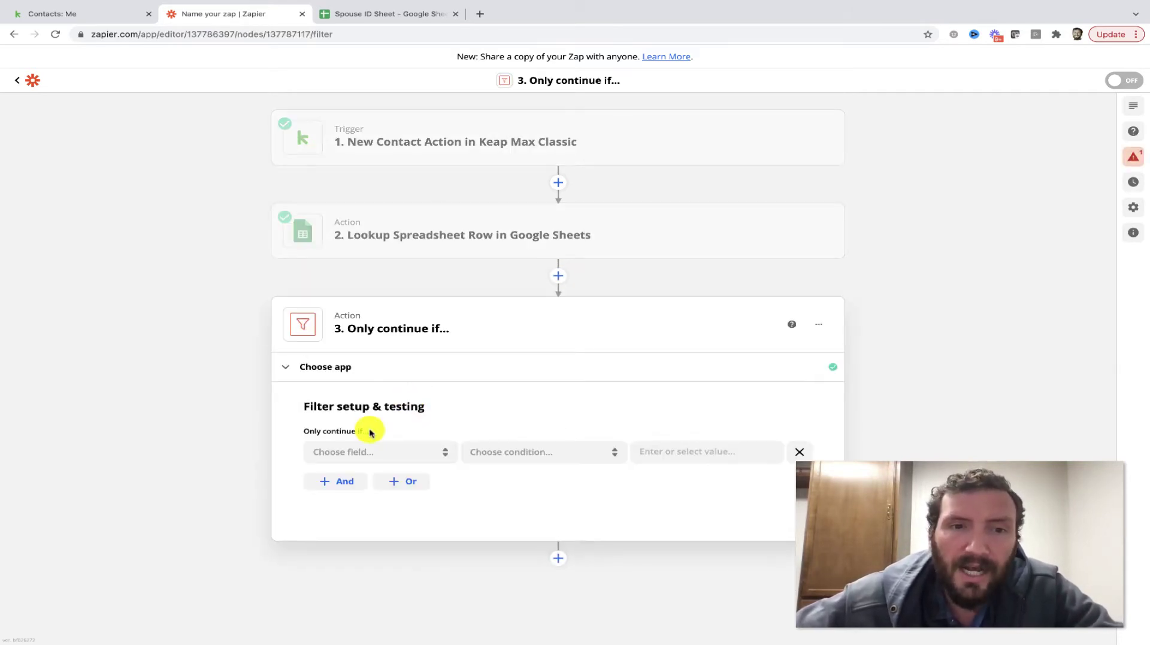
left_click(371, 448)
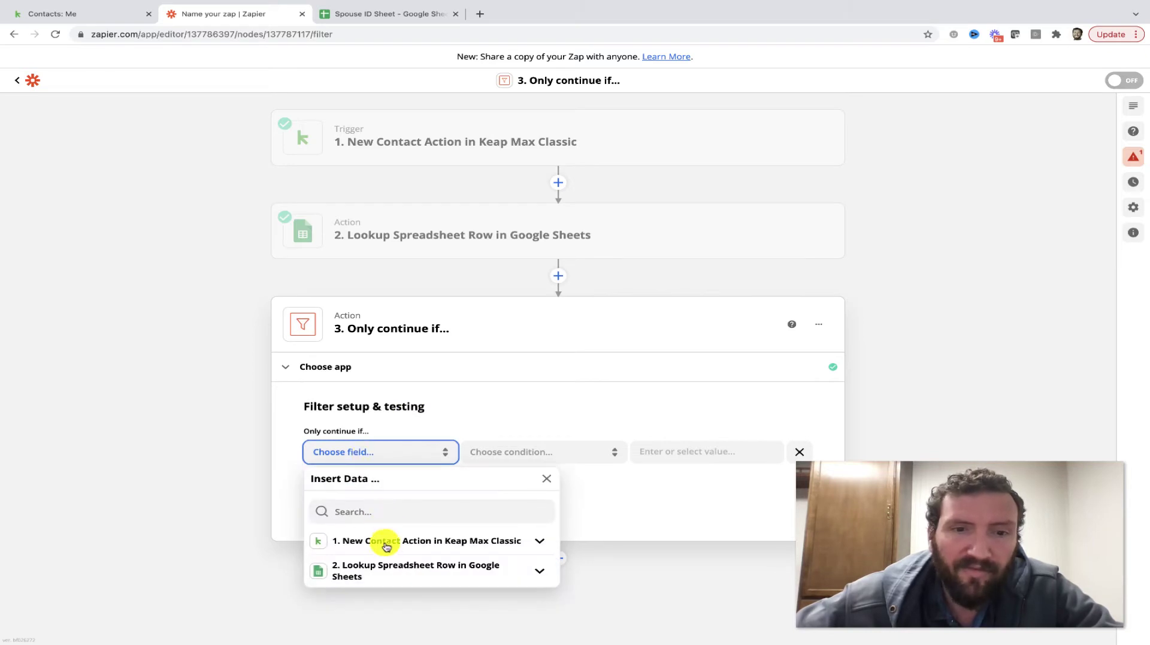
left_click(386, 566)
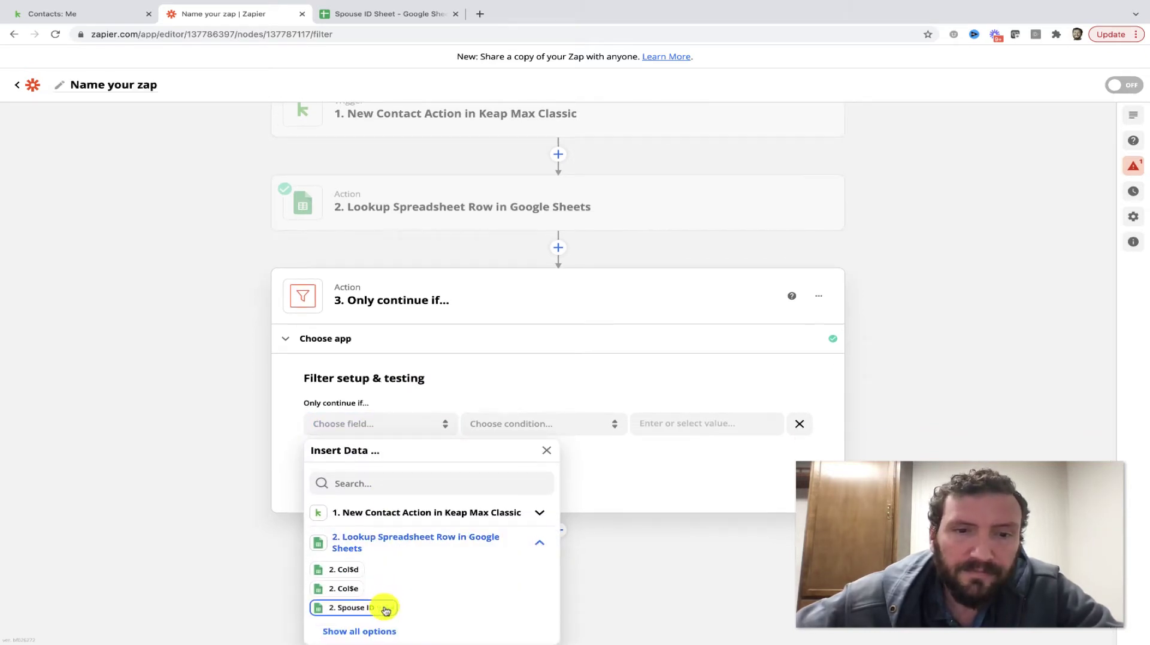
left_click(385, 605)
left_click(504, 470)
scroll(531, 522, "down", 3)
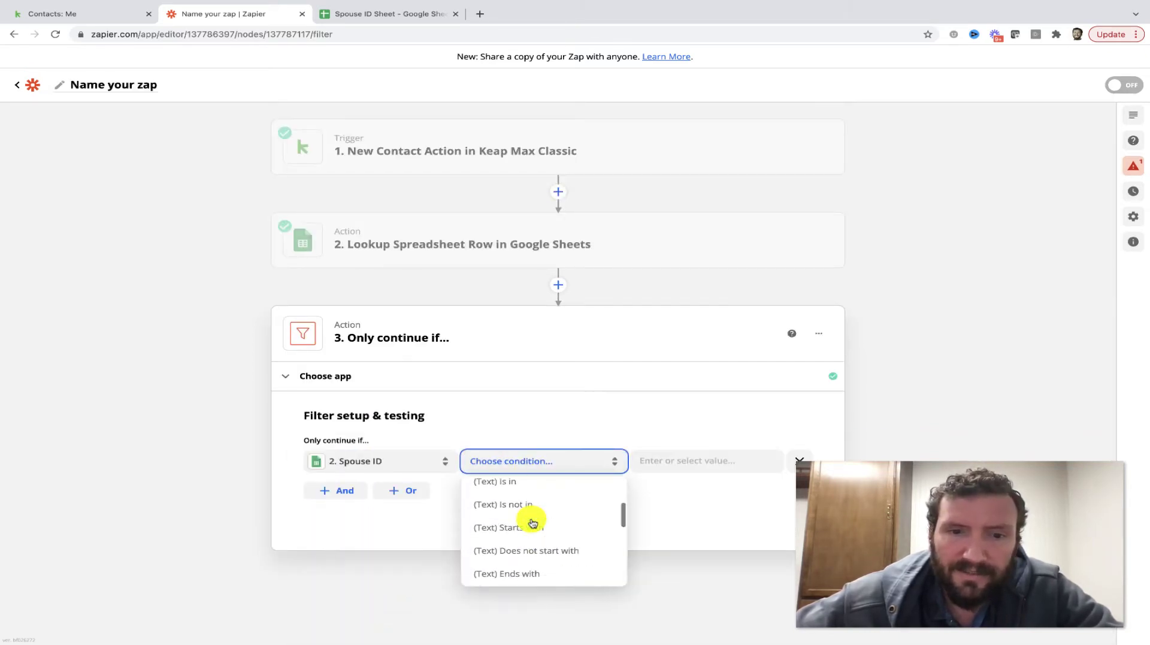
scroll(532, 523, "down", 5)
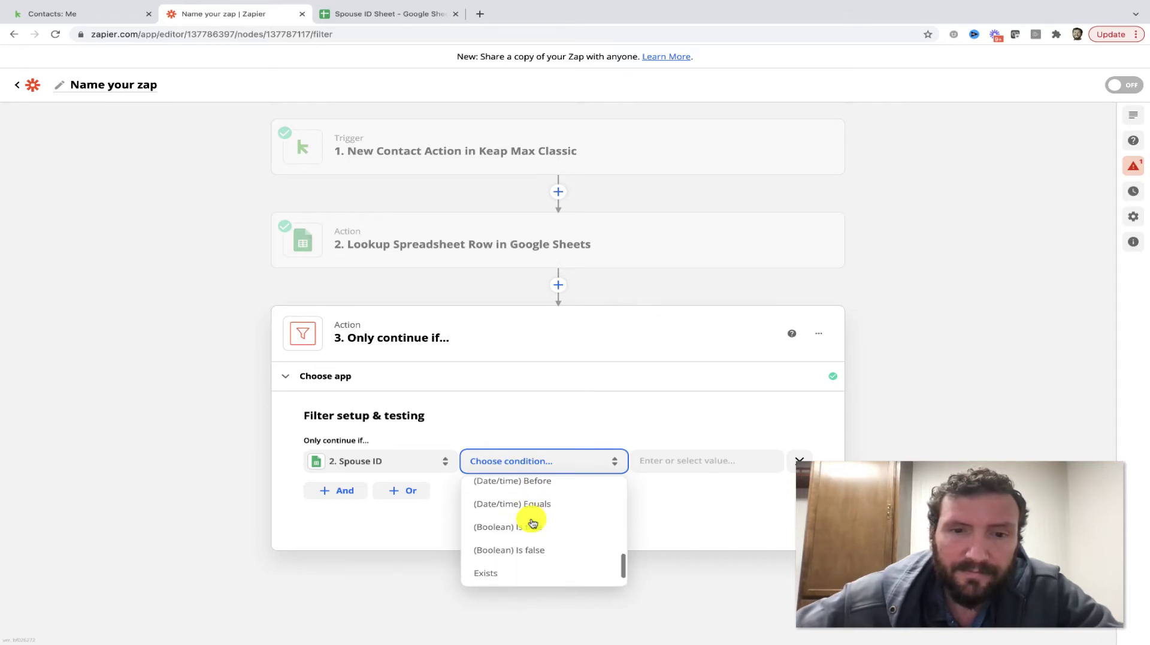
left_click(523, 546)
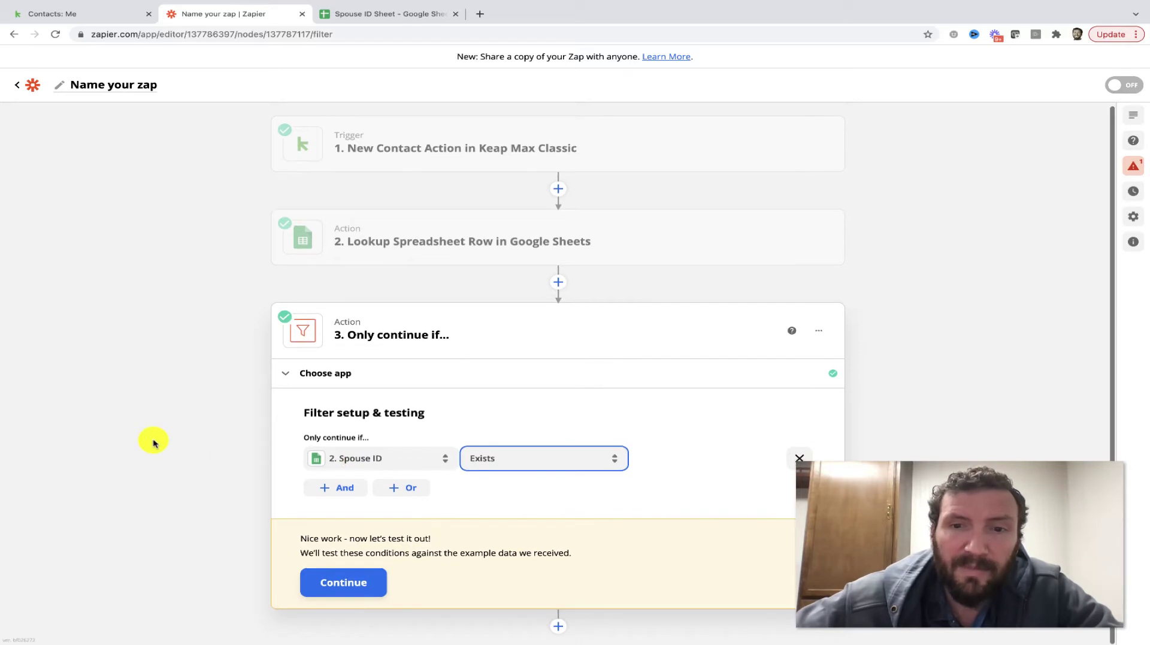
Test the filter condition against the sample data and close the filter step
left_click(322, 579)
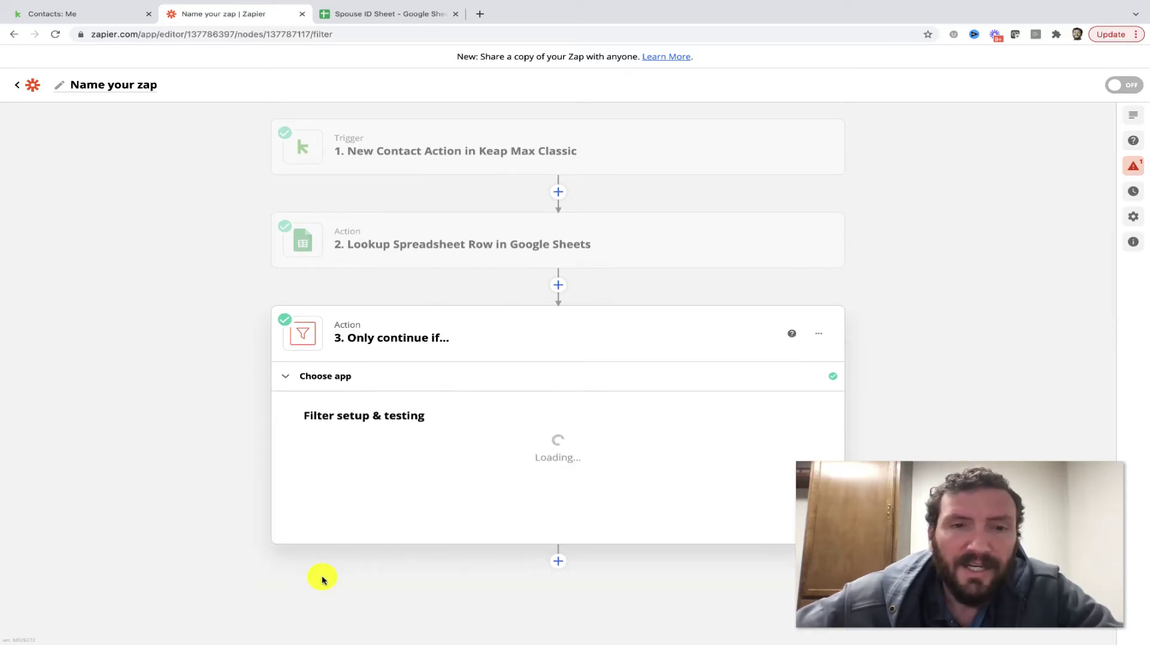
scroll(322, 579, "down", 2)
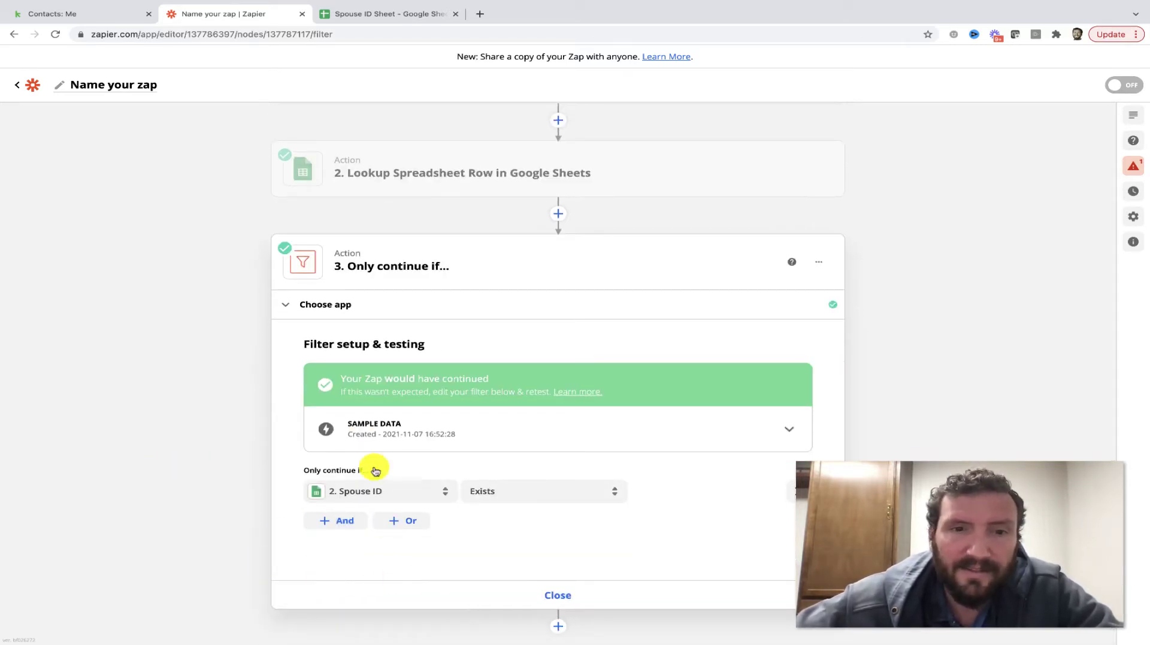
left_click(553, 599)
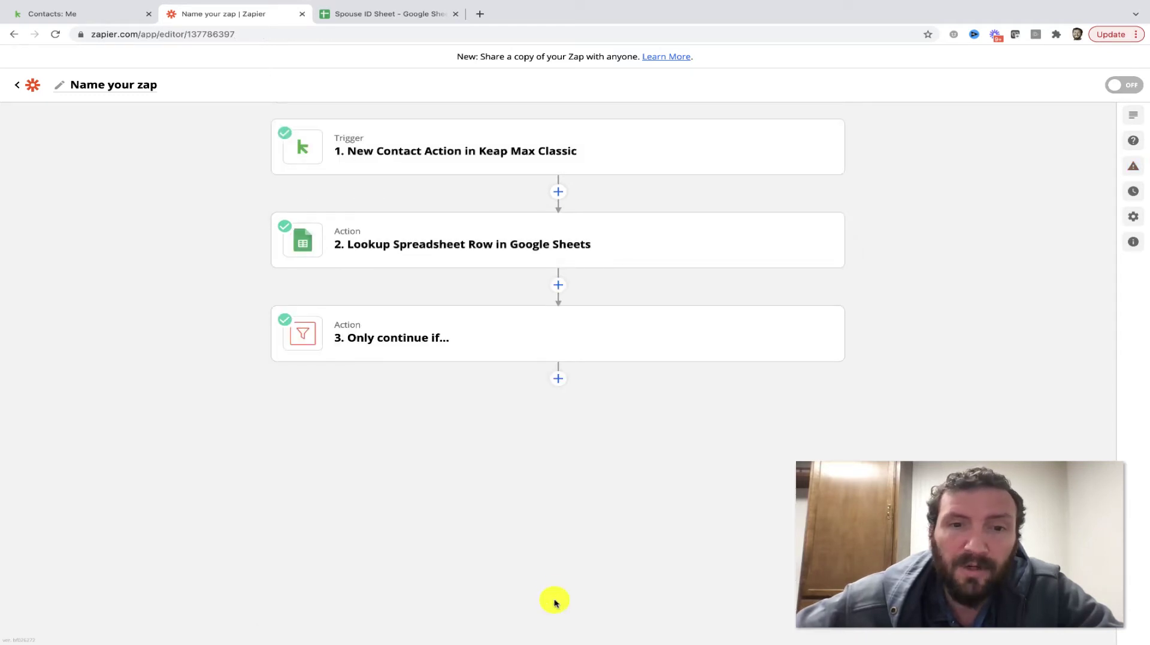
Add a Keap Max Classic action after the filter with Create Note as its event and continue
left_click(558, 378)
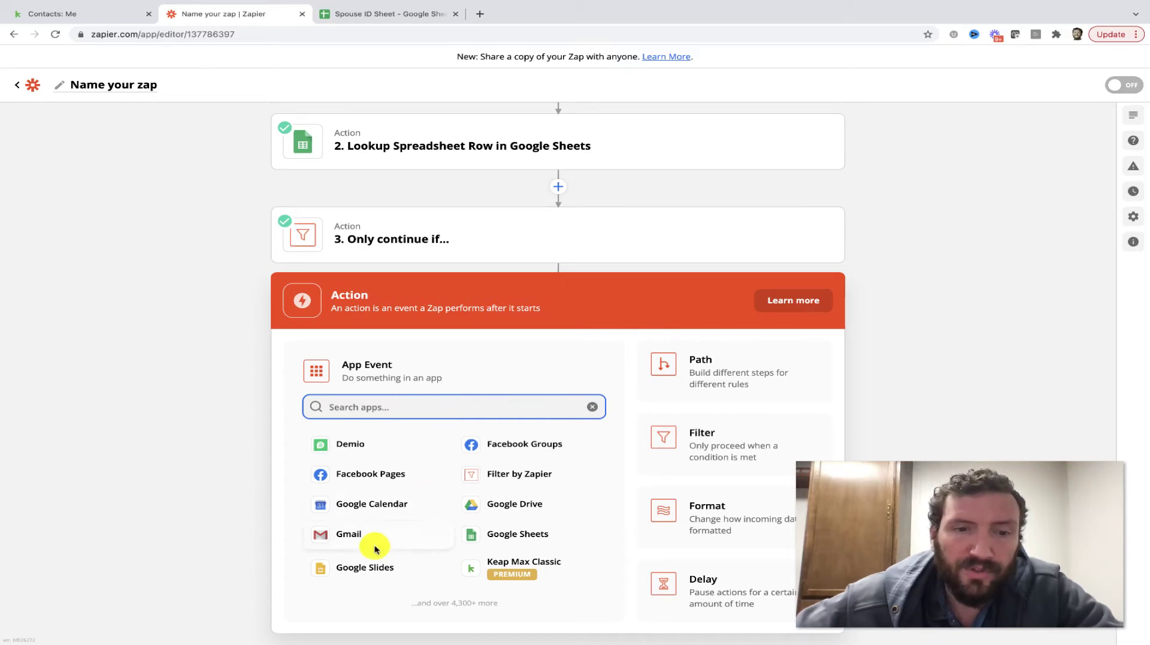
left_click(500, 563)
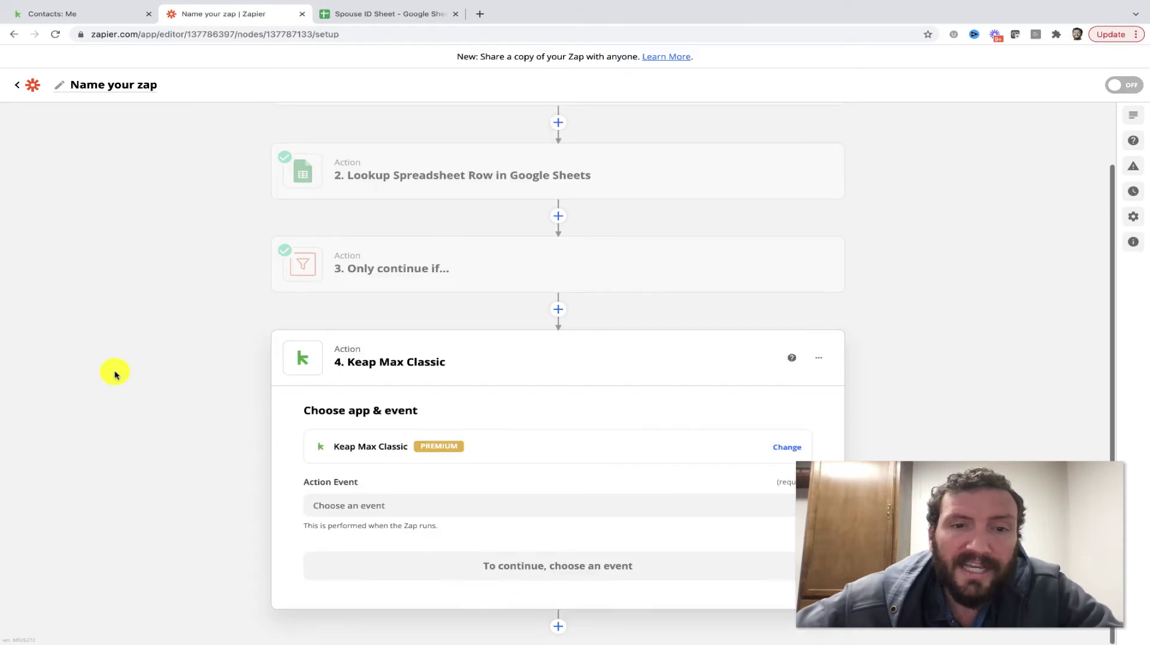
left_click(336, 503)
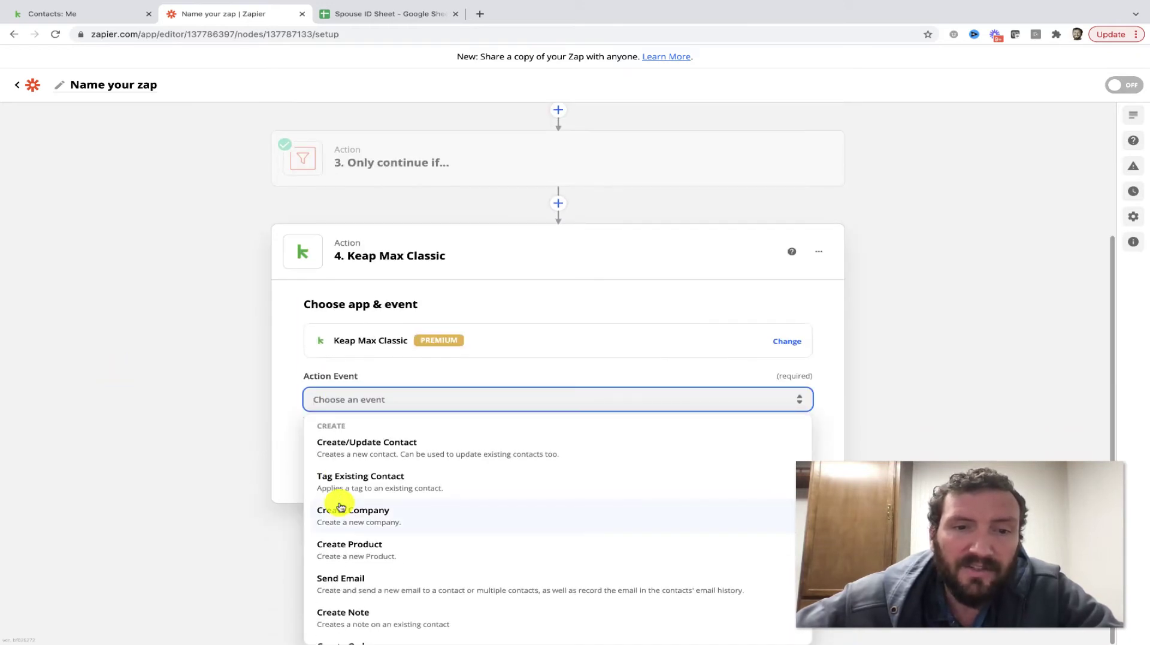
scroll(348, 521, "down", 3)
left_click(384, 466)
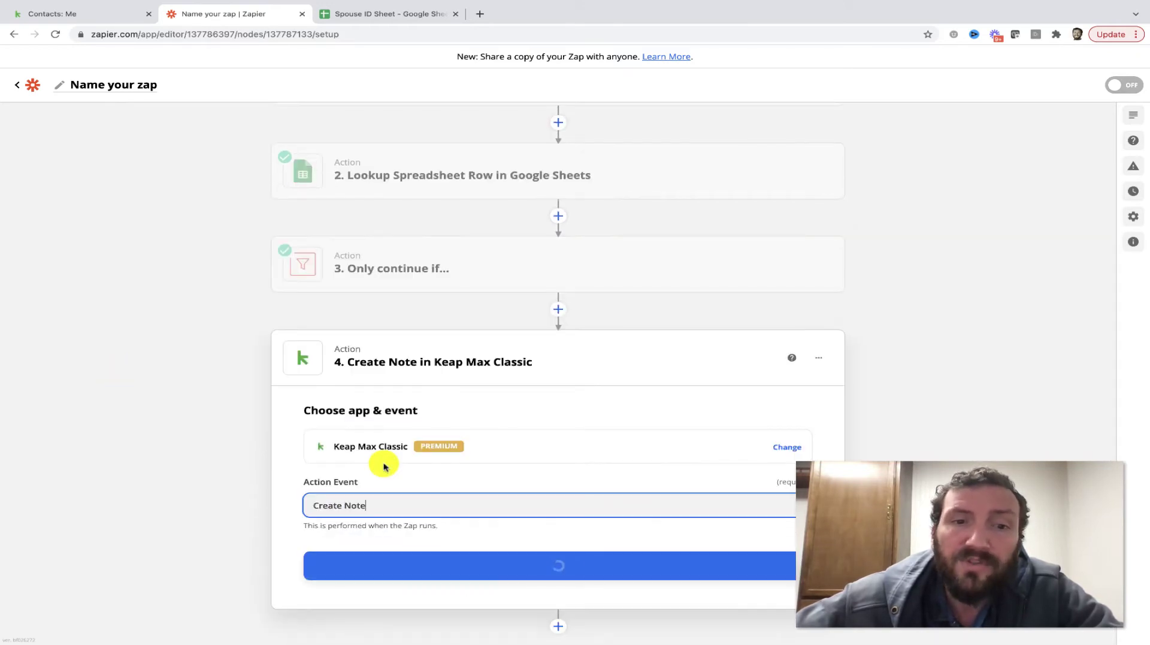
left_click(429, 562)
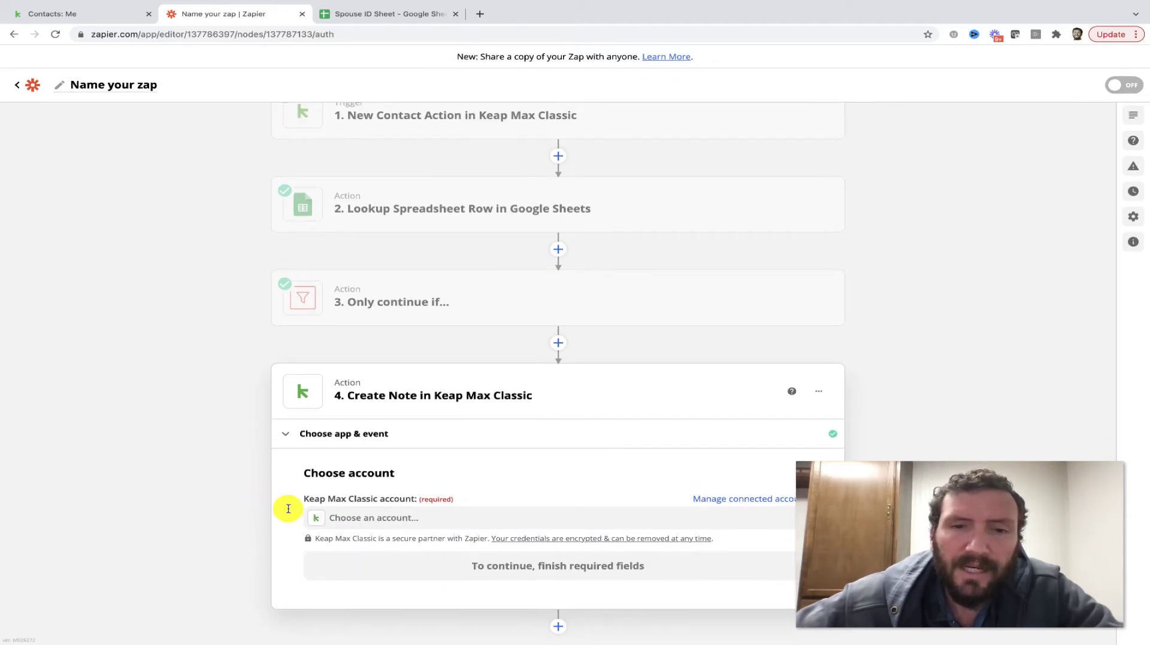
Choose Monkeypod Infusionsoft Account as the Keap account for the note action and continue
left_click(393, 517)
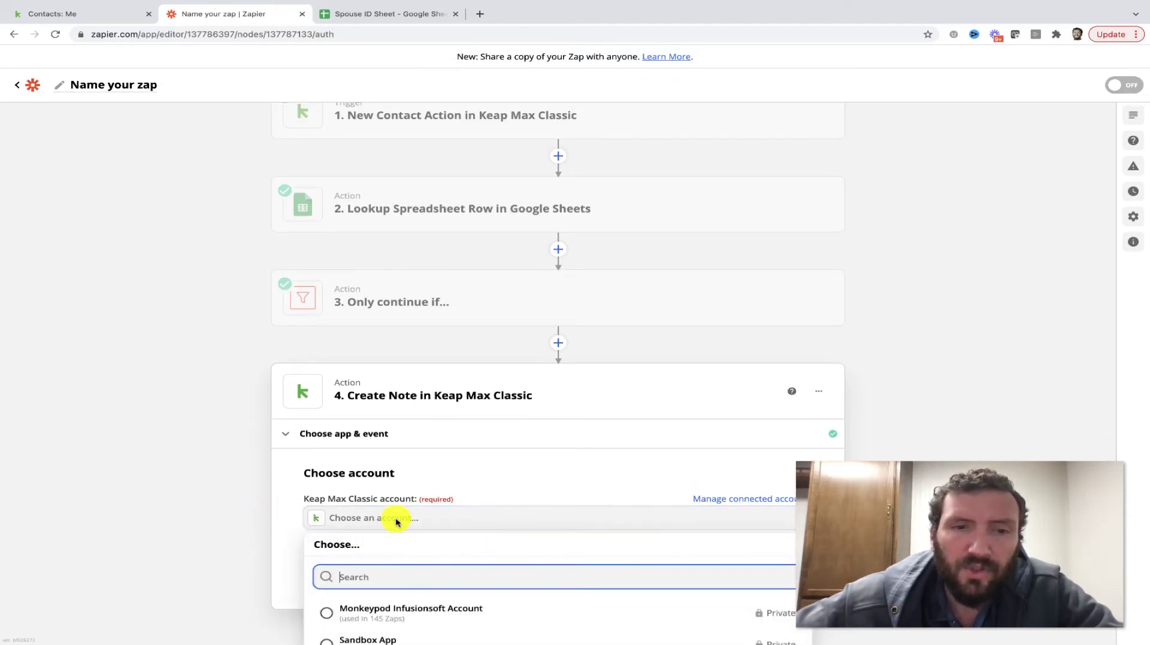
left_click(390, 609)
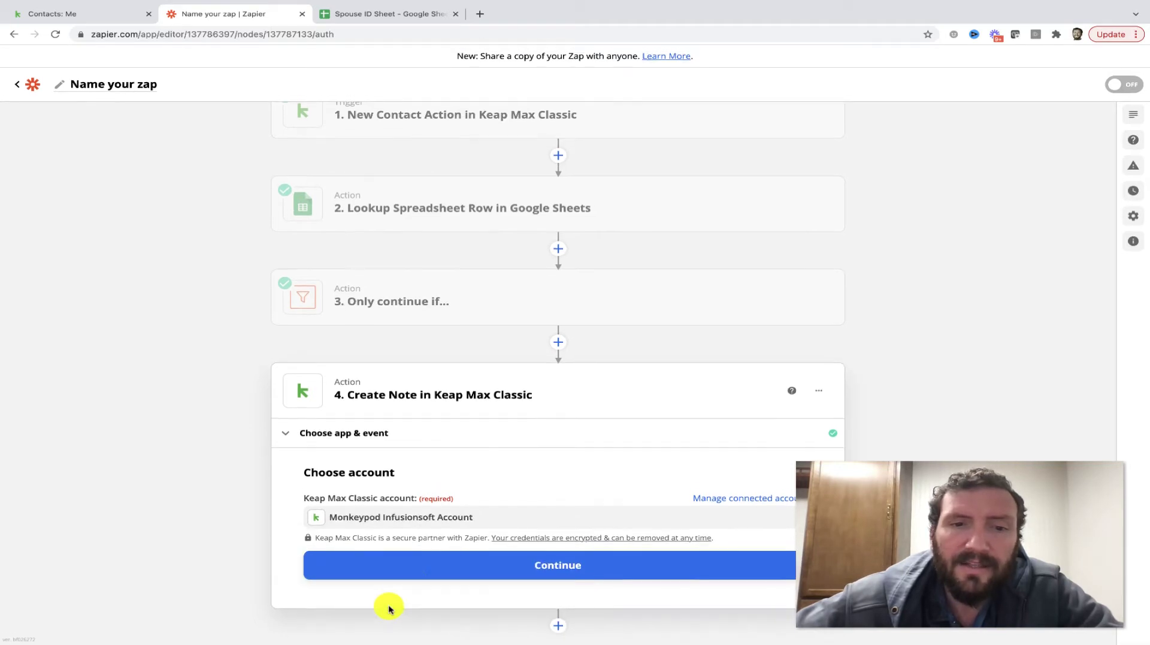
left_click(423, 572)
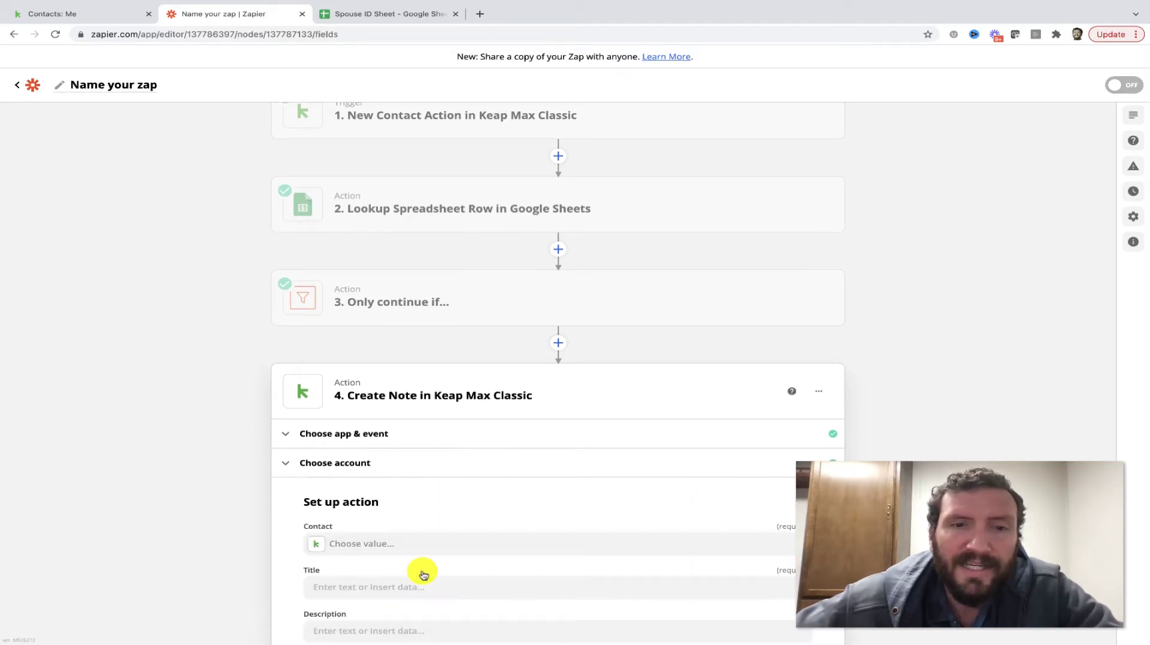
Set the note's Contact to a custom value, using the Spouse ID field from the Google Sheets lookup
scroll(173, 474, "down", 3)
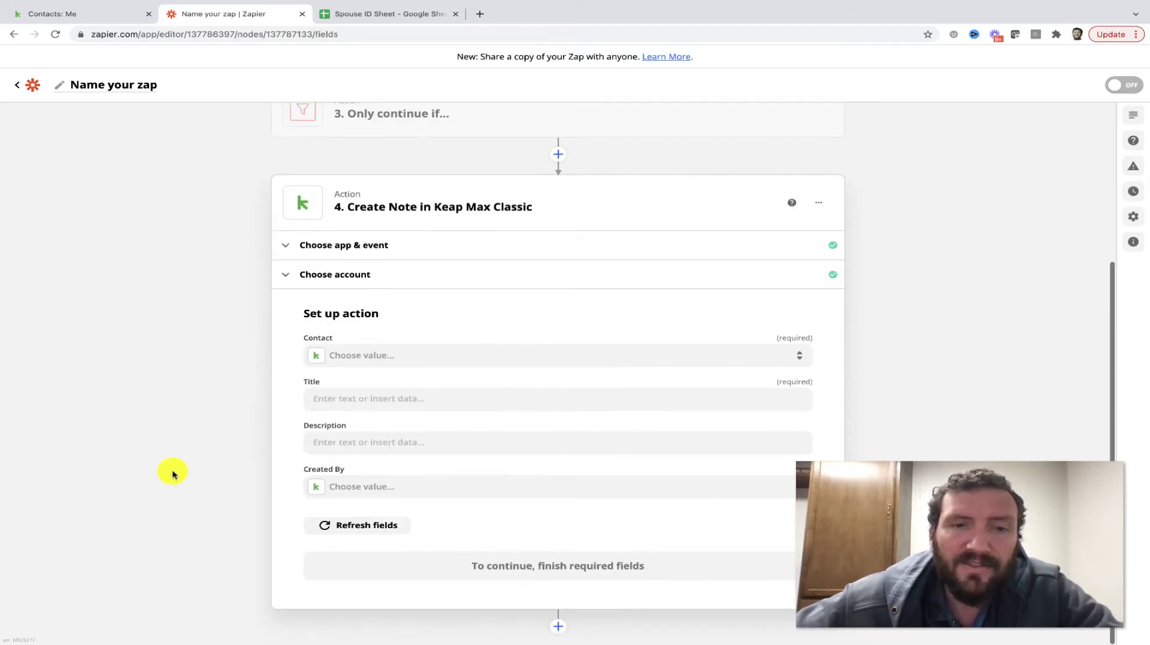
left_click(364, 355)
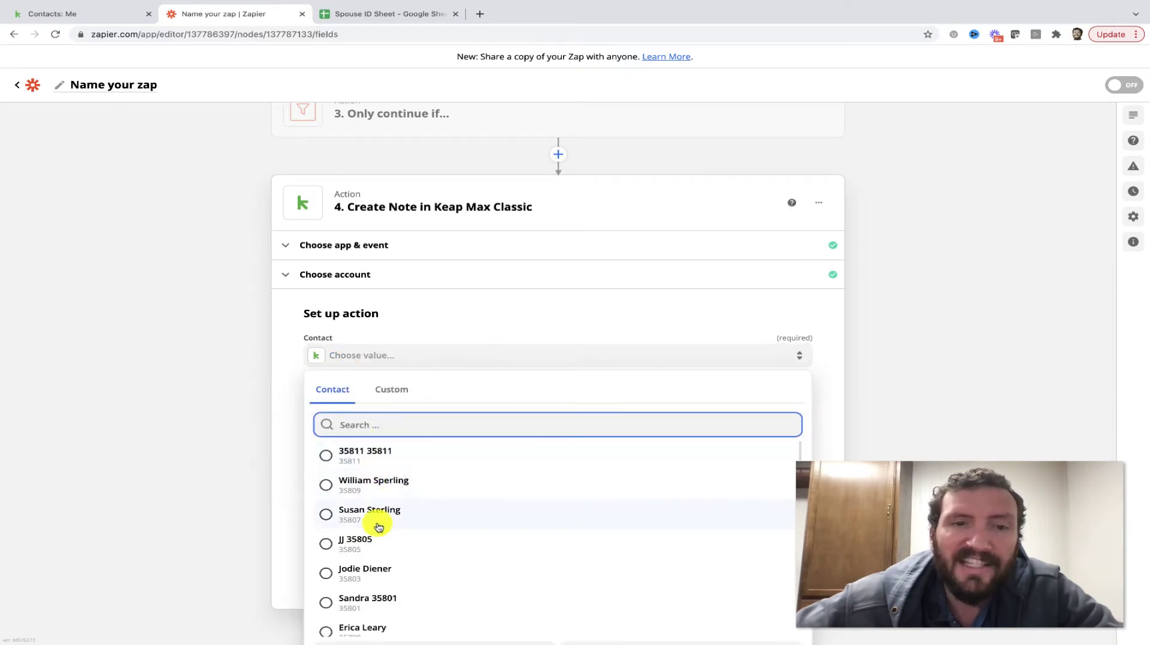
left_click(393, 390)
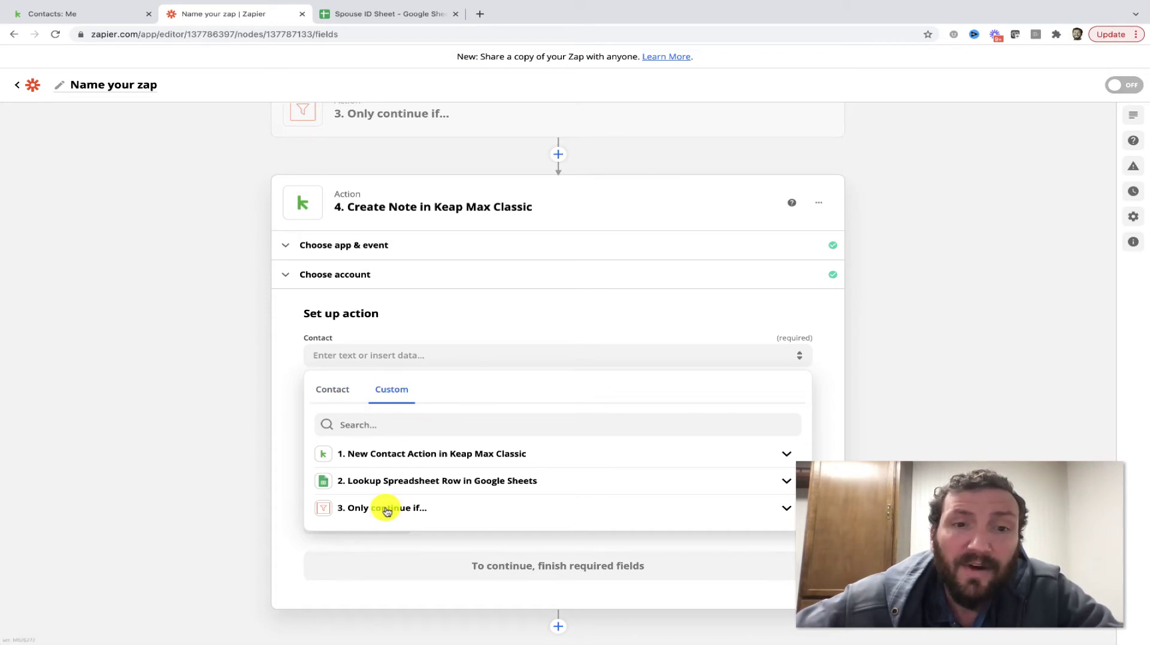
left_click(398, 481)
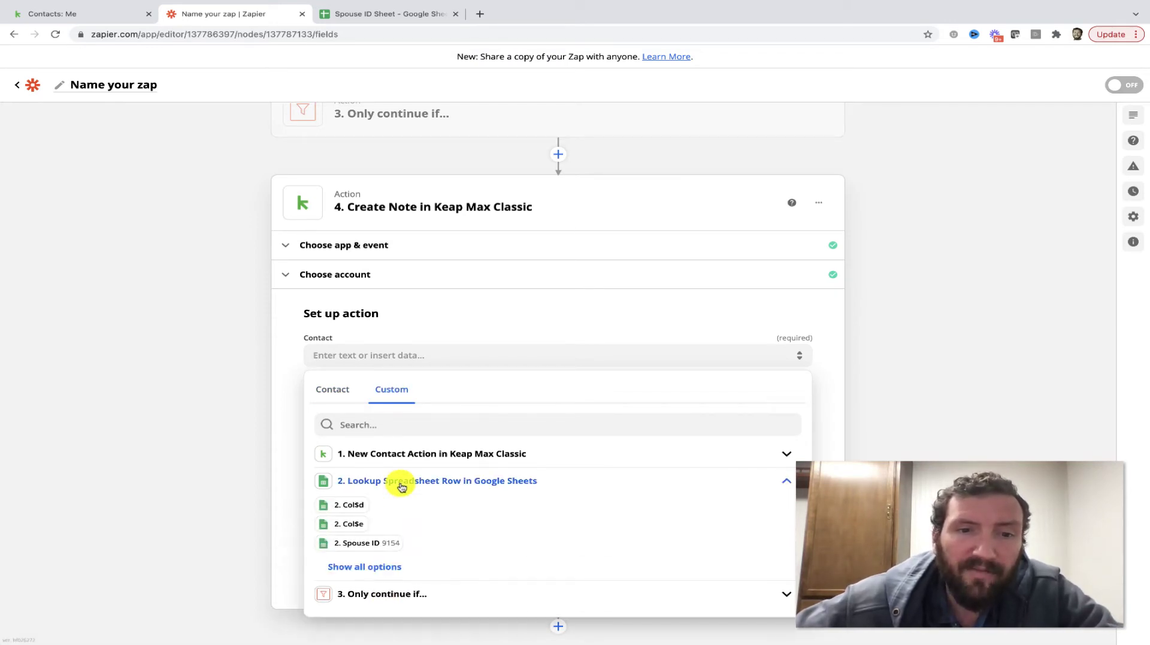
left_click(385, 542)
left_click(219, 448)
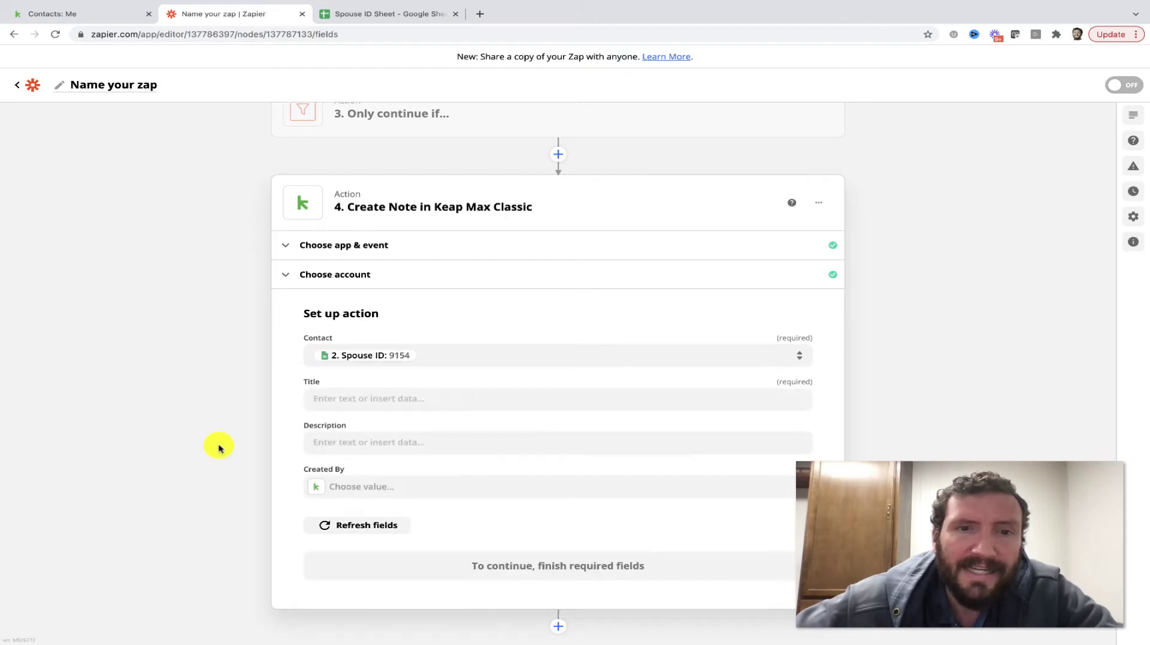
Set the note's Title to "Copy:" followed by the Action Description field from the New Contact Action trigger
left_click(107, 13)
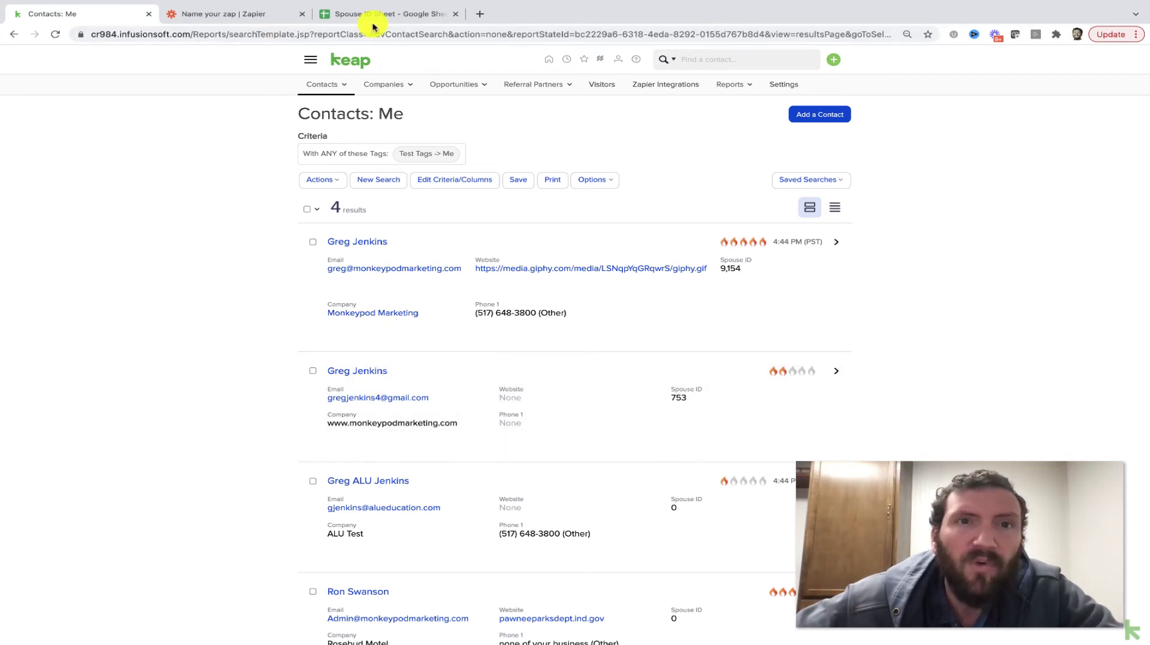
left_click(261, 18)
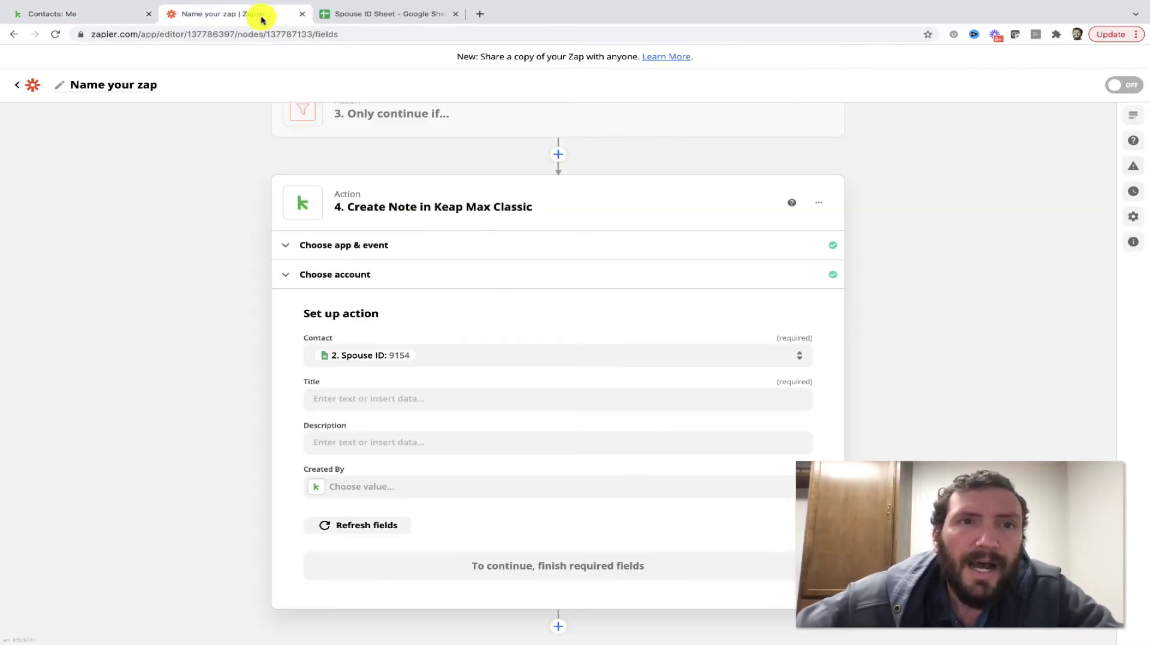
left_click(375, 398)
type("copy:")
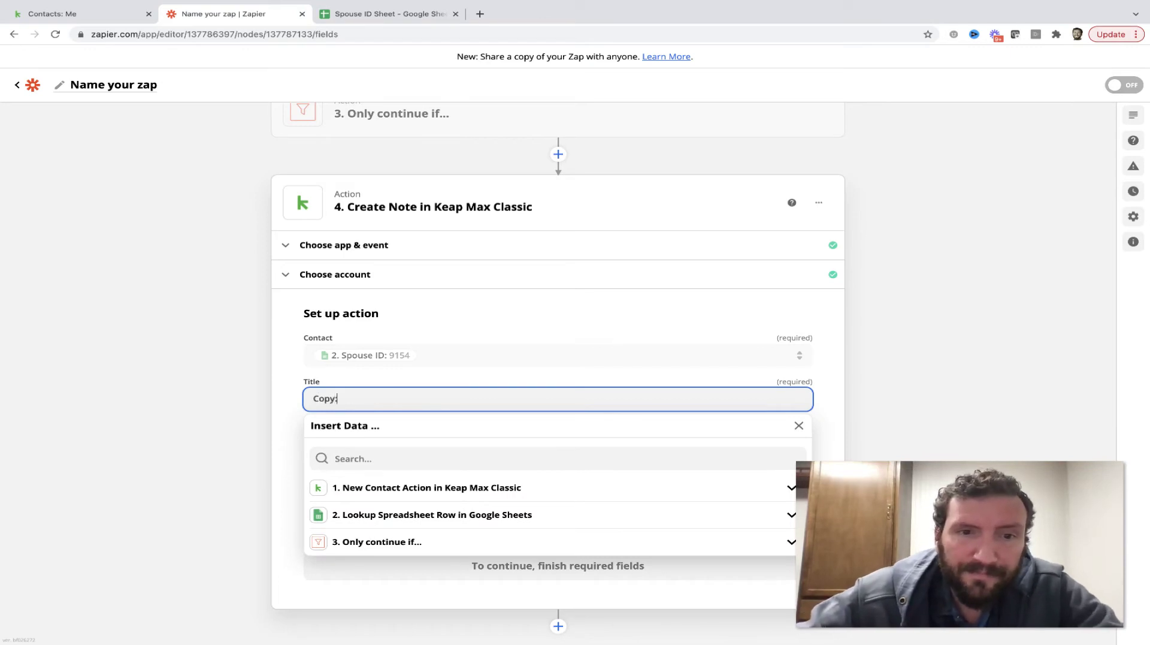
left_click(403, 541)
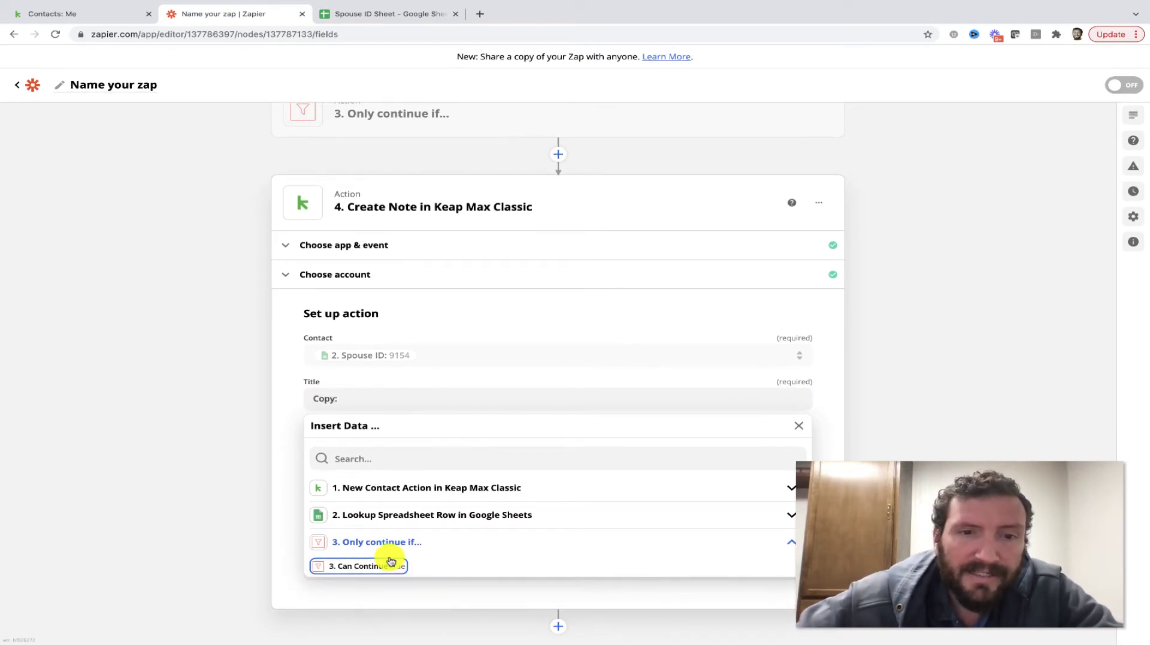
left_click(396, 487)
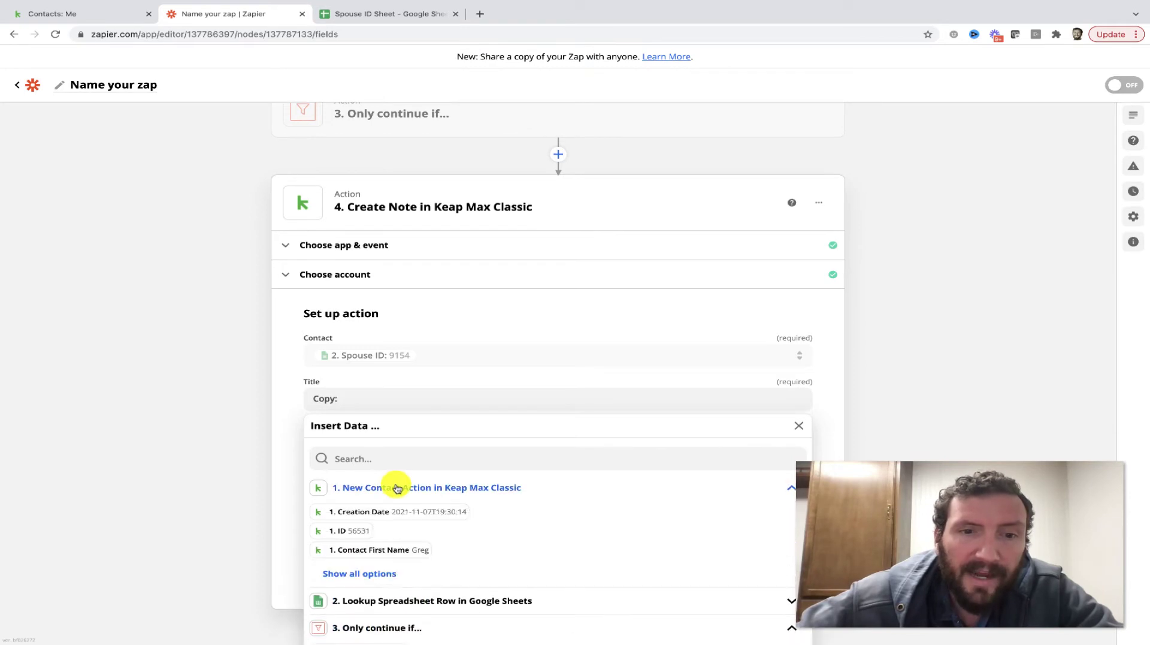
left_click(386, 574)
scroll(375, 577, "down", 1)
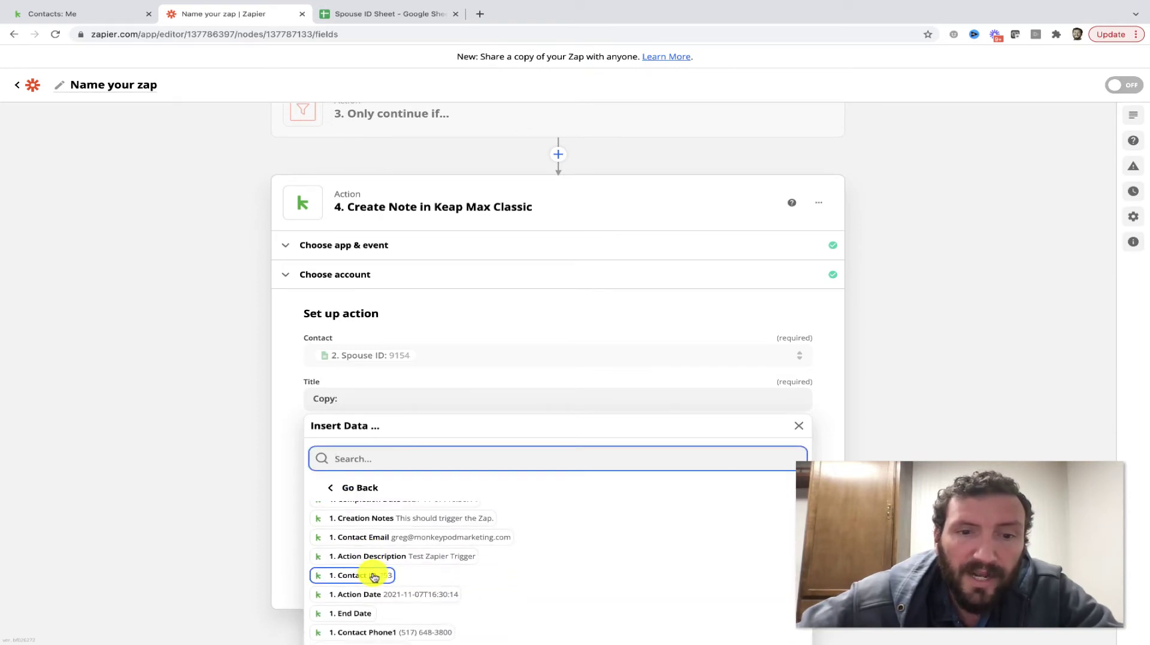
left_click(451, 557)
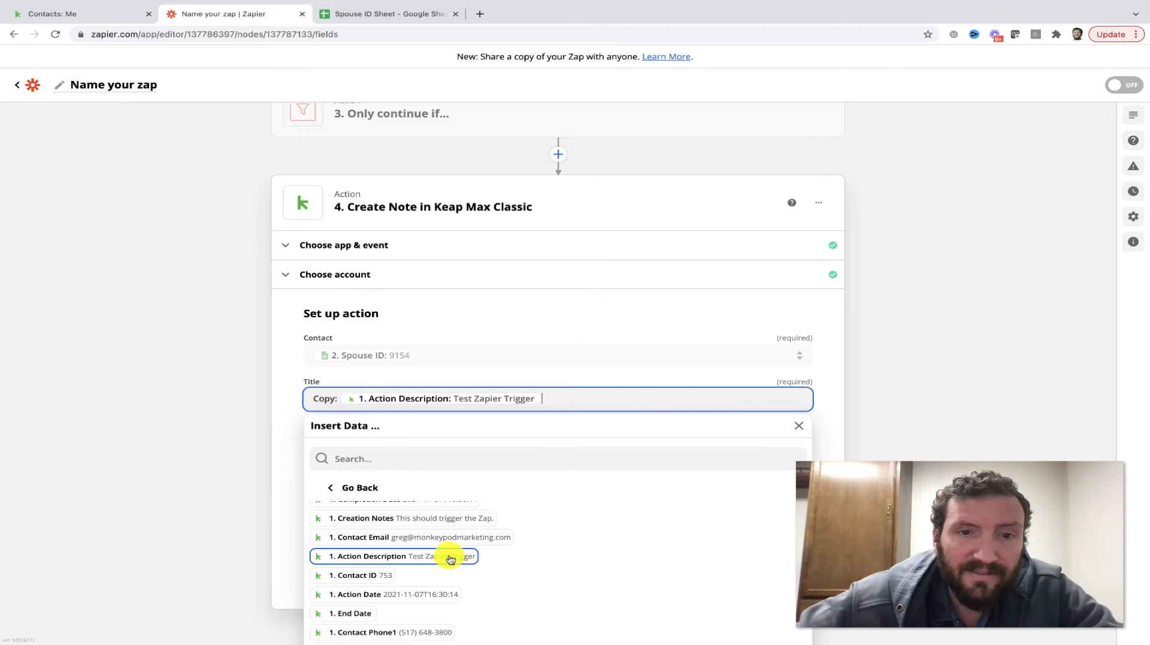
left_click(239, 444)
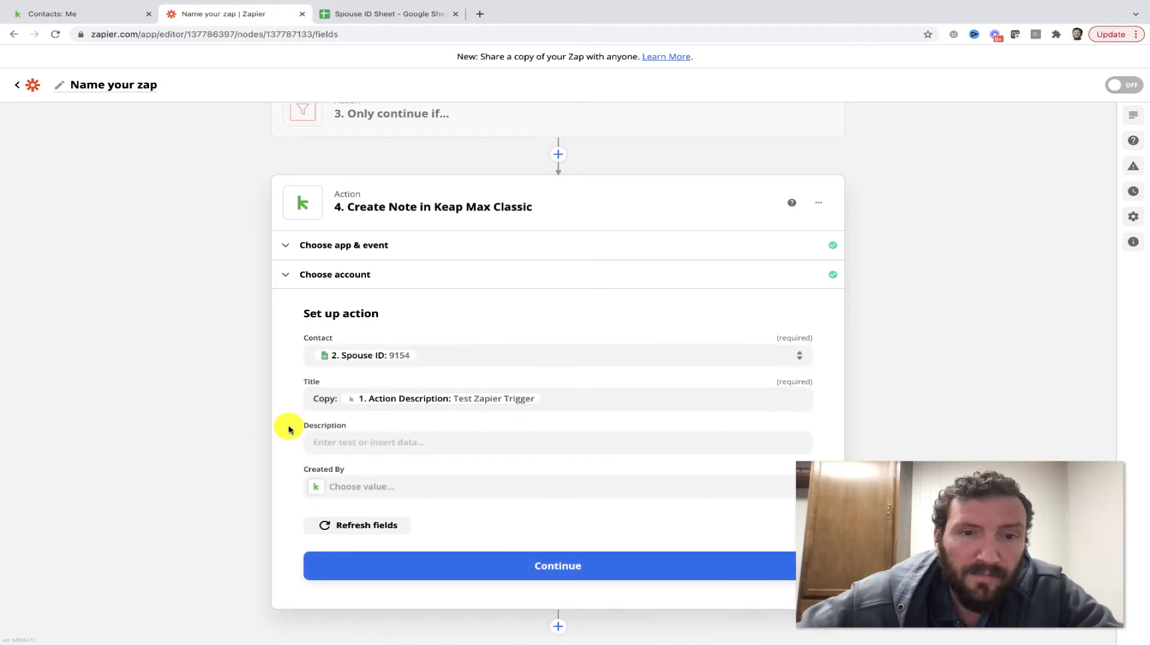
left_click(325, 400)
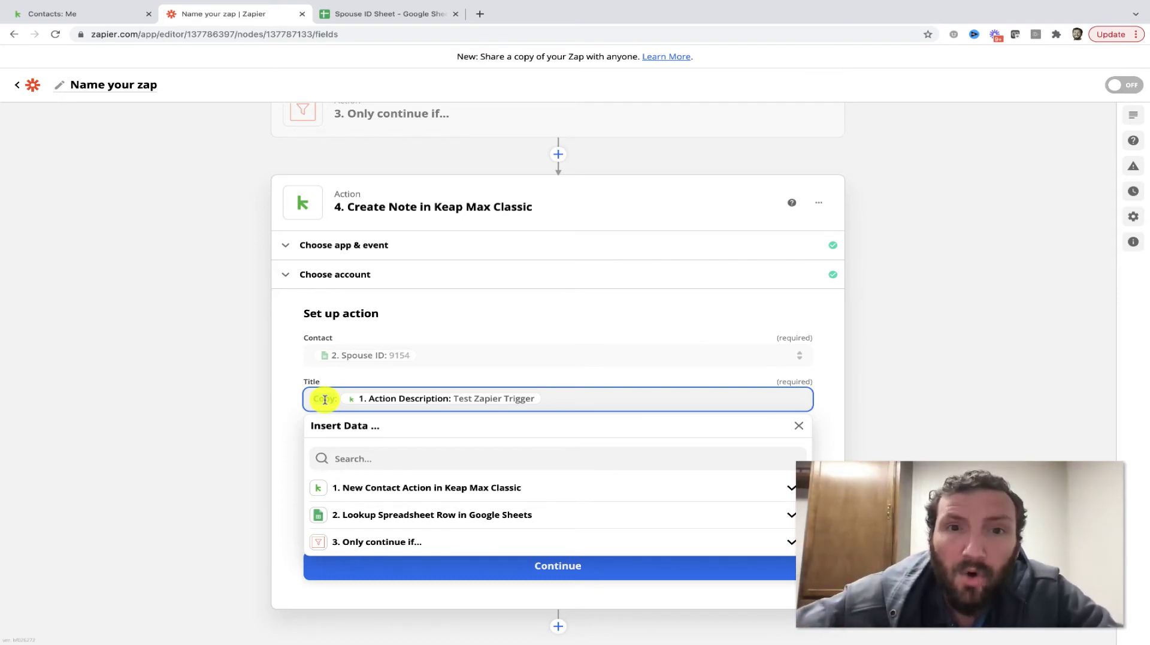
left_click(248, 399)
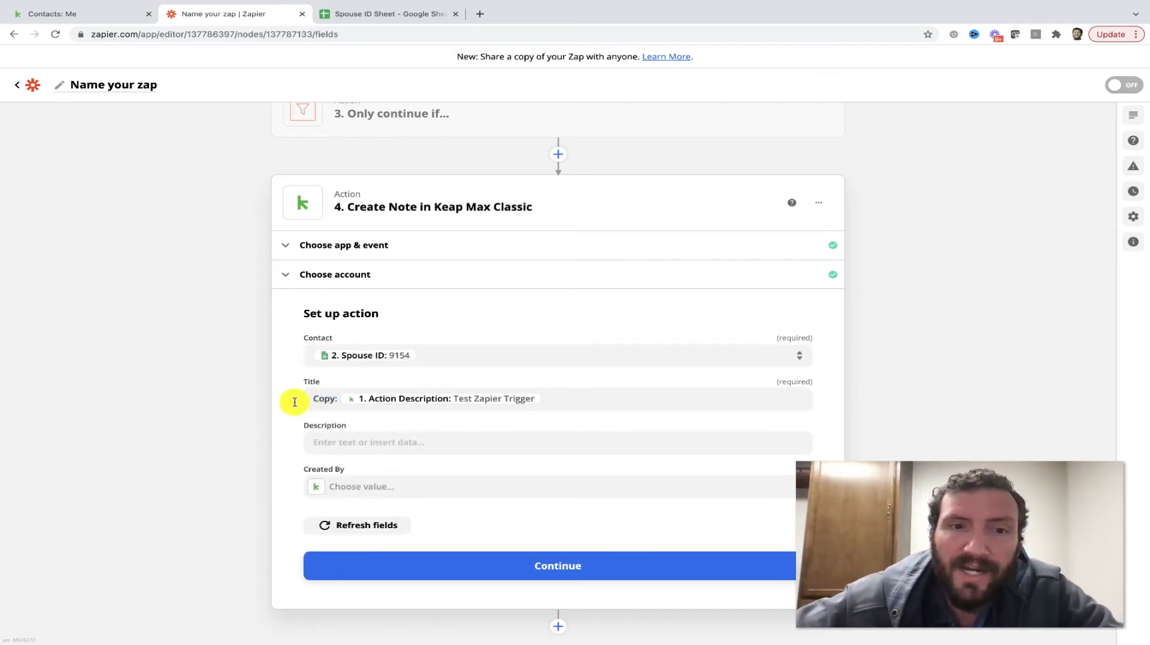
left_click(316, 396)
left_click(234, 398)
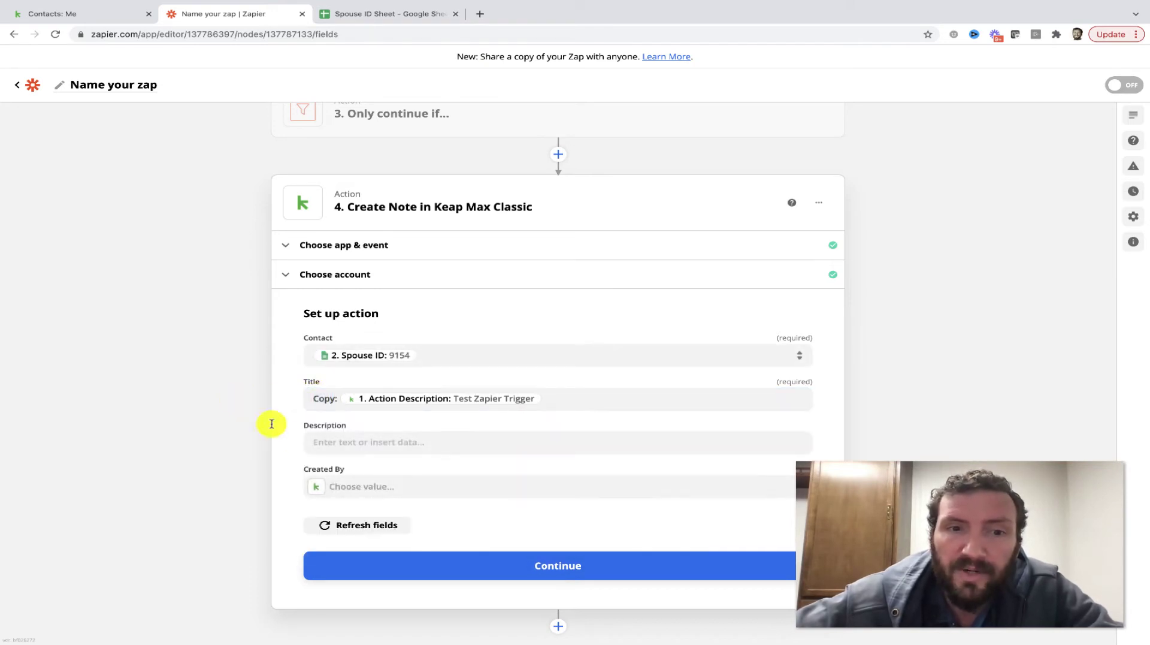
Fill the note's Description with the Creation Notes field from the New Contact Action trigger
left_click(329, 439)
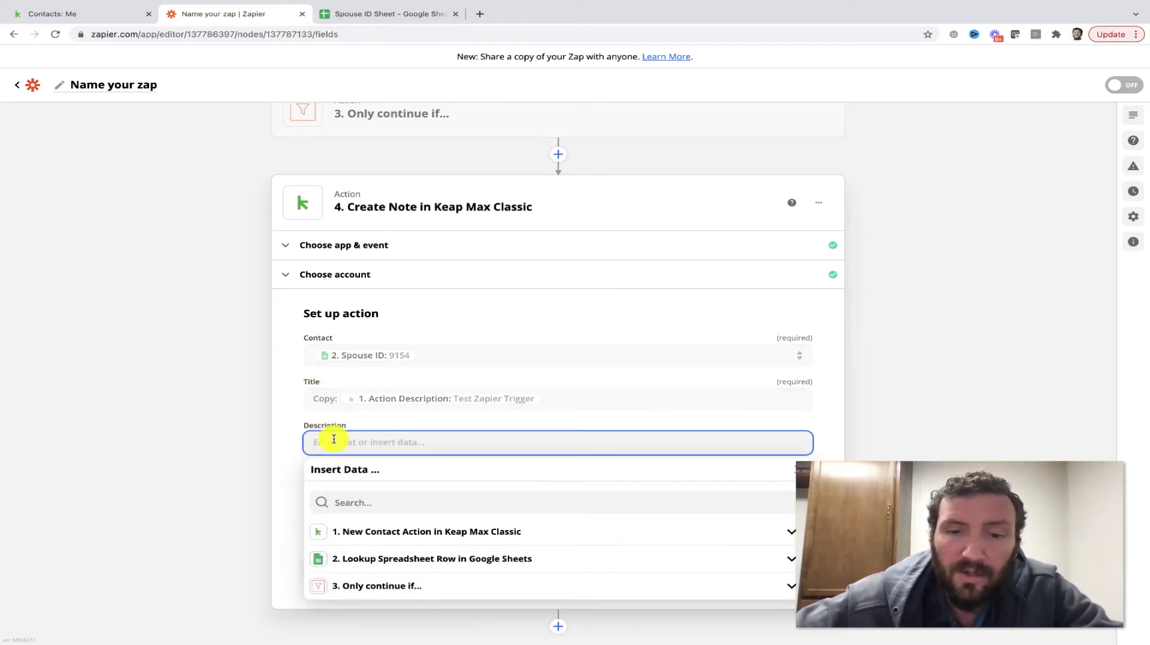
left_click(343, 532)
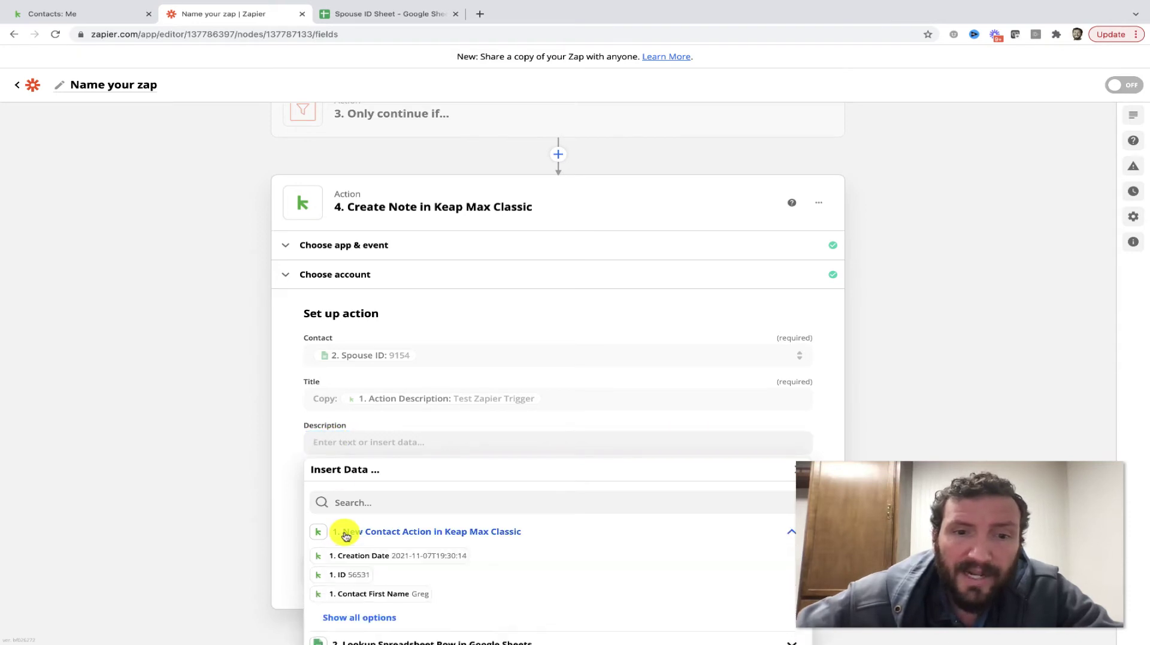
left_click(360, 617)
scroll(366, 617, "down", 2)
left_click(419, 574)
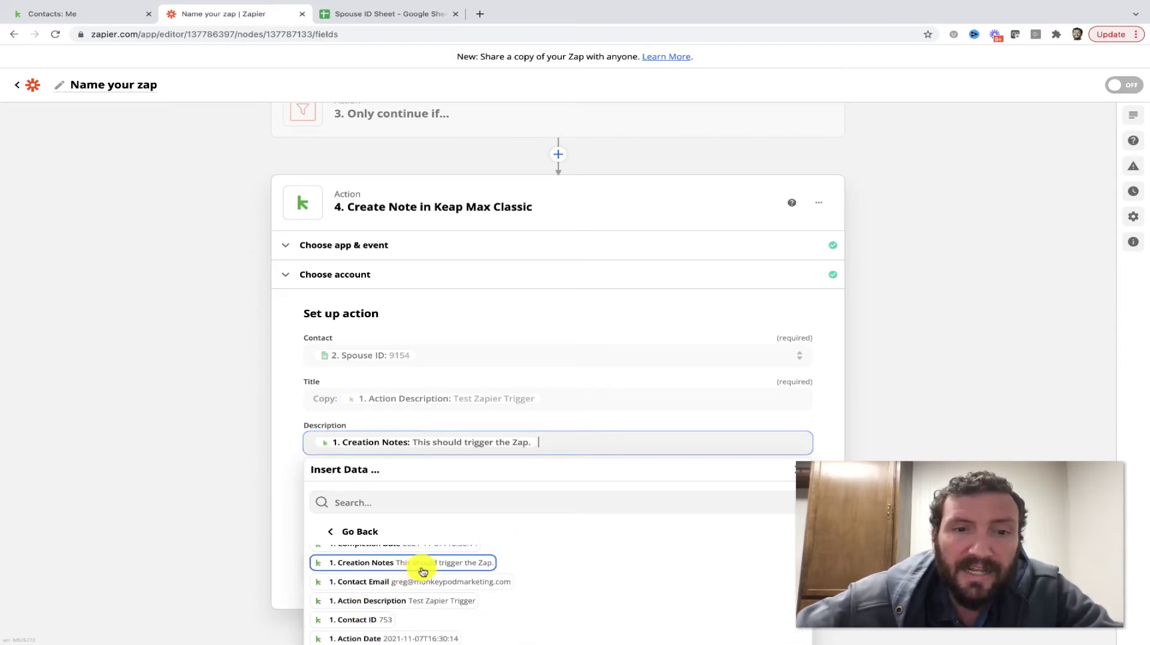
left_click(252, 471)
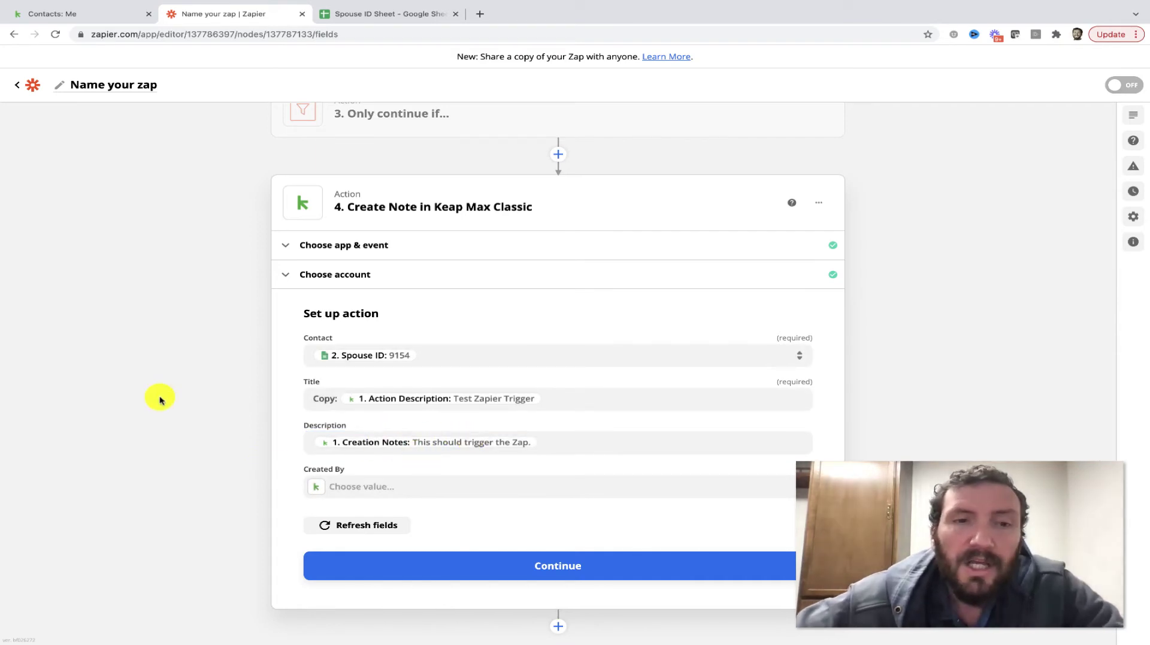
Replace the prefix in the note's Title with "ZAP:", keeping the Action Description field after it
left_click(328, 397)
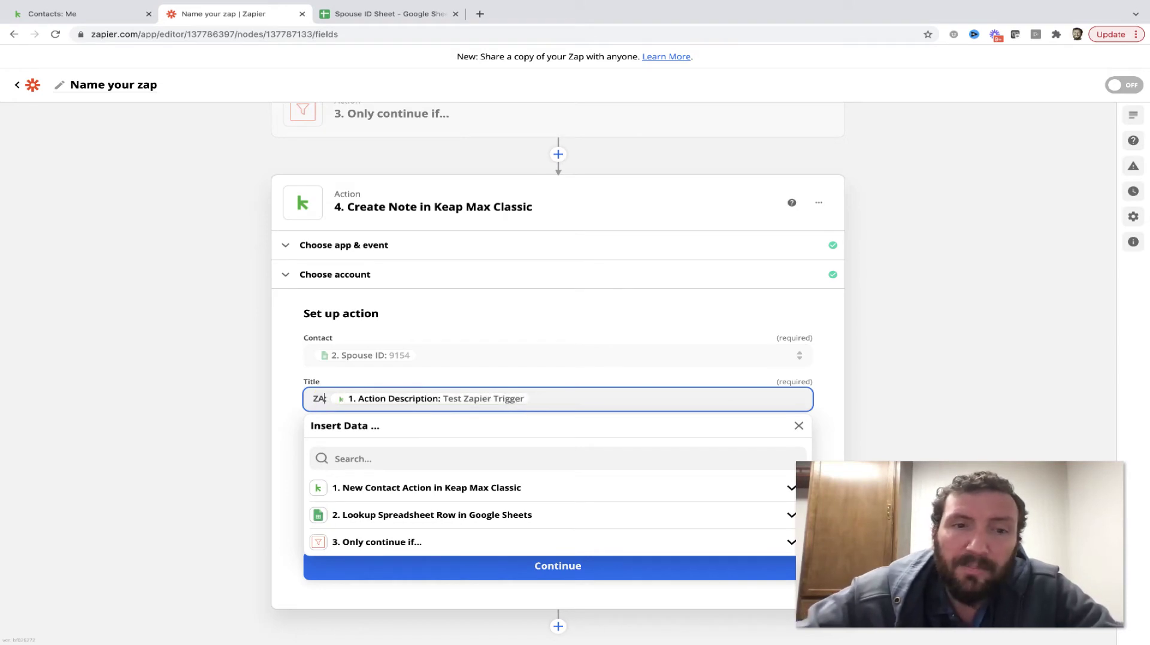
type("ZAP:")
left_click(270, 409)
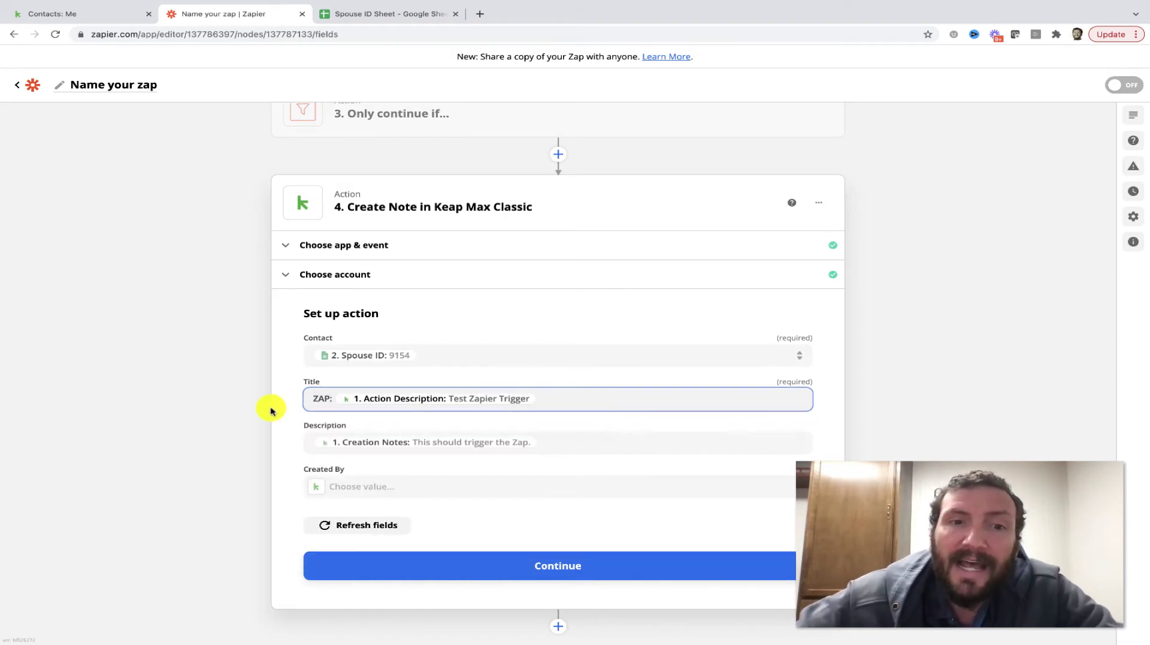
Choose the account owner as the note's Created By user and continue to the action test
left_click(444, 486)
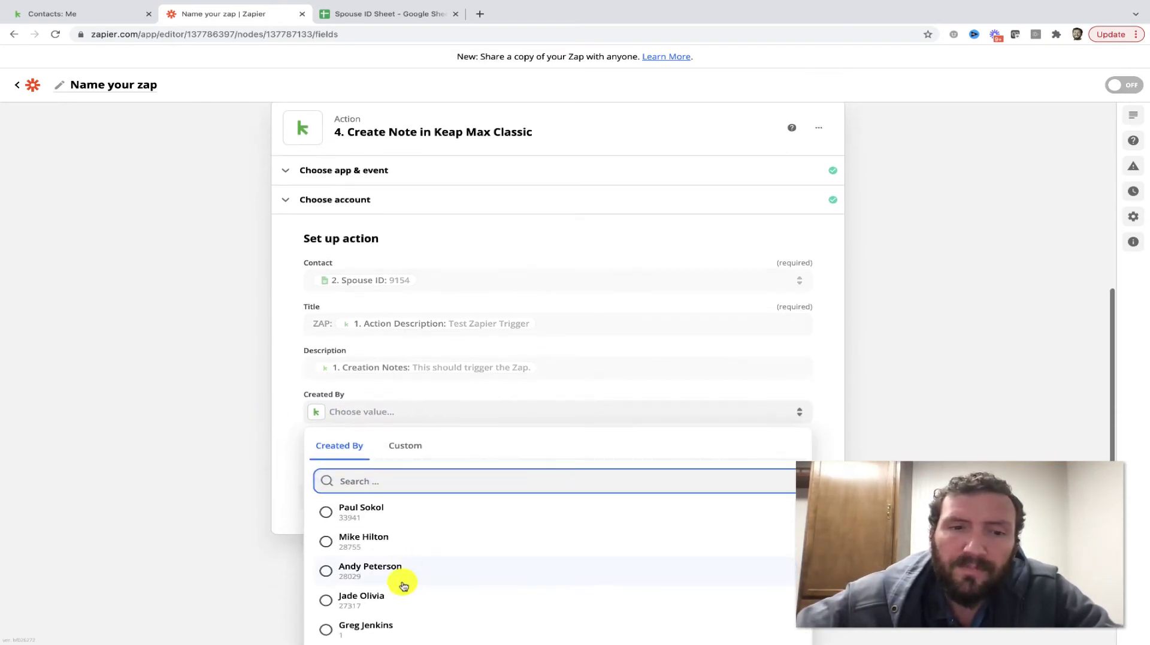
left_click(385, 619)
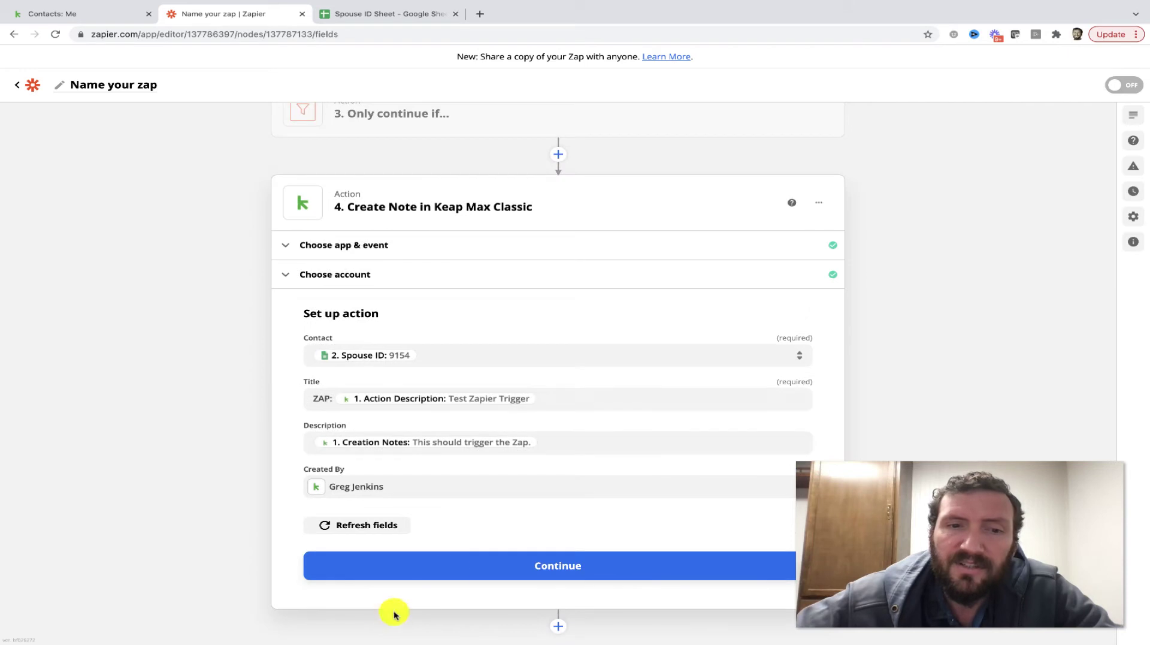
left_click(465, 566)
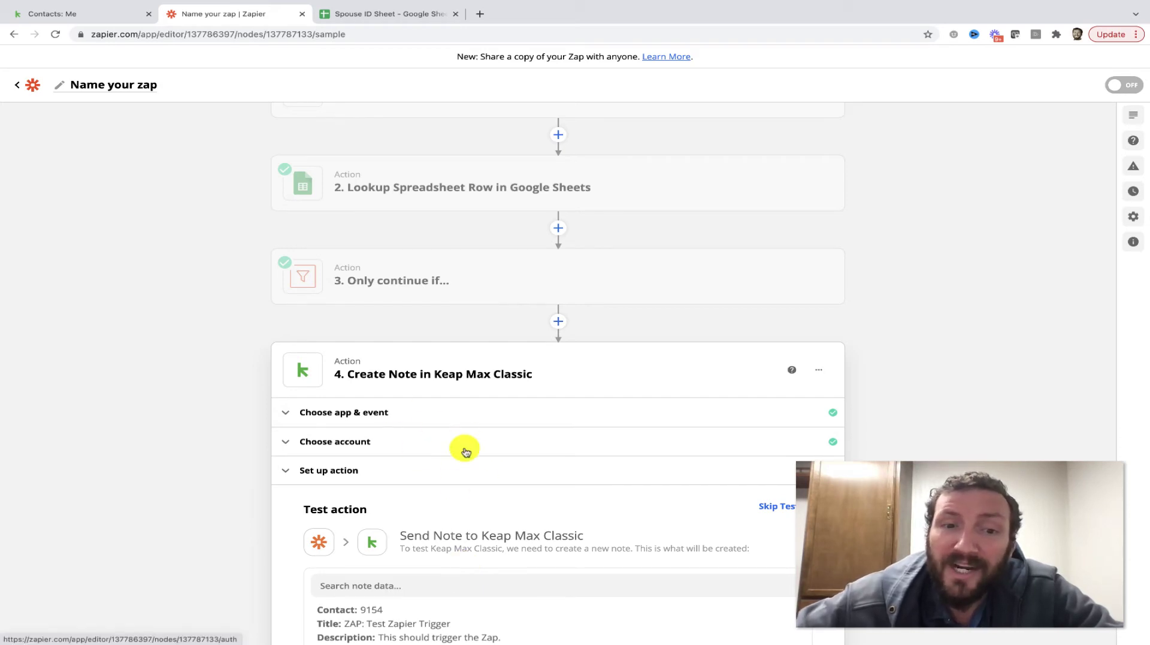
Run the Create Note test to send the note to Keap Max Classic and review the returned note data
scroll(463, 449, "up", 1)
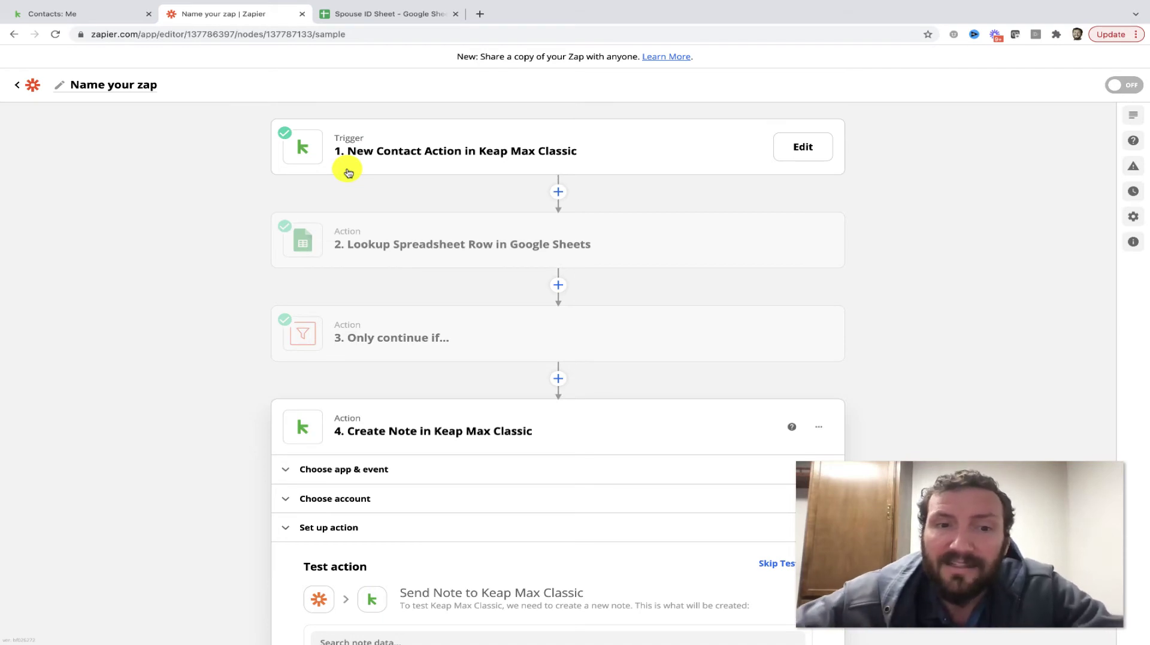
scroll(393, 354, "down", 3)
left_click(443, 564)
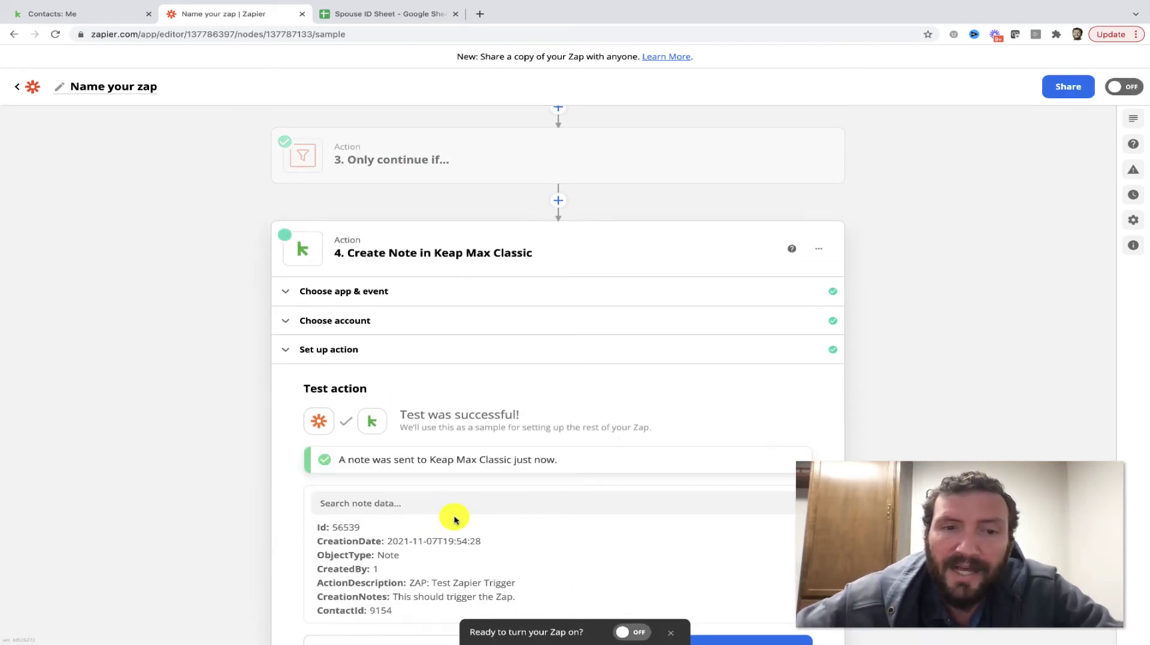
scroll(455, 518, "down", 2)
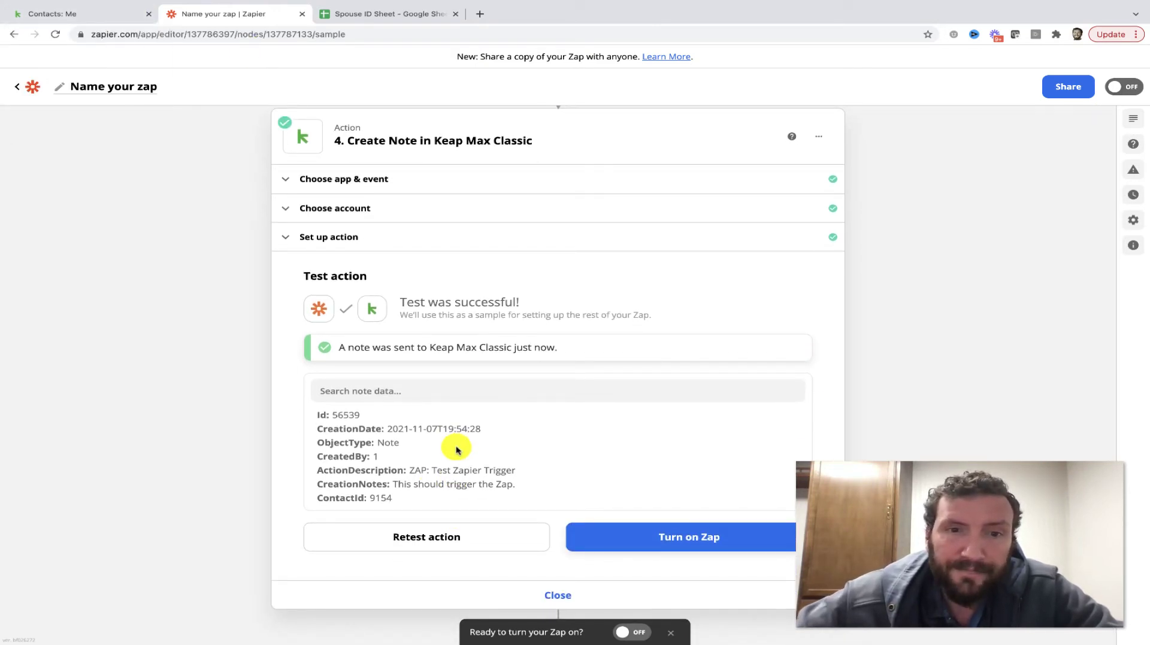
Switch to the Keap contact list and compare the notes of the first two contacts, closing each list of notes after viewing
left_click(117, 18)
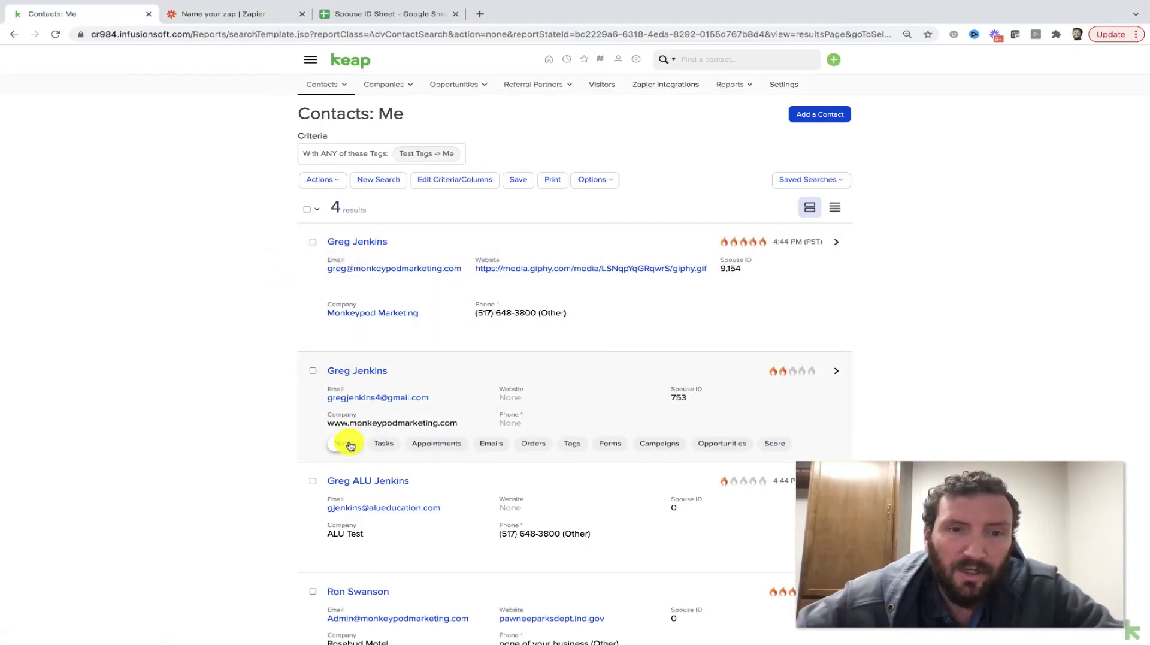
left_click(345, 443)
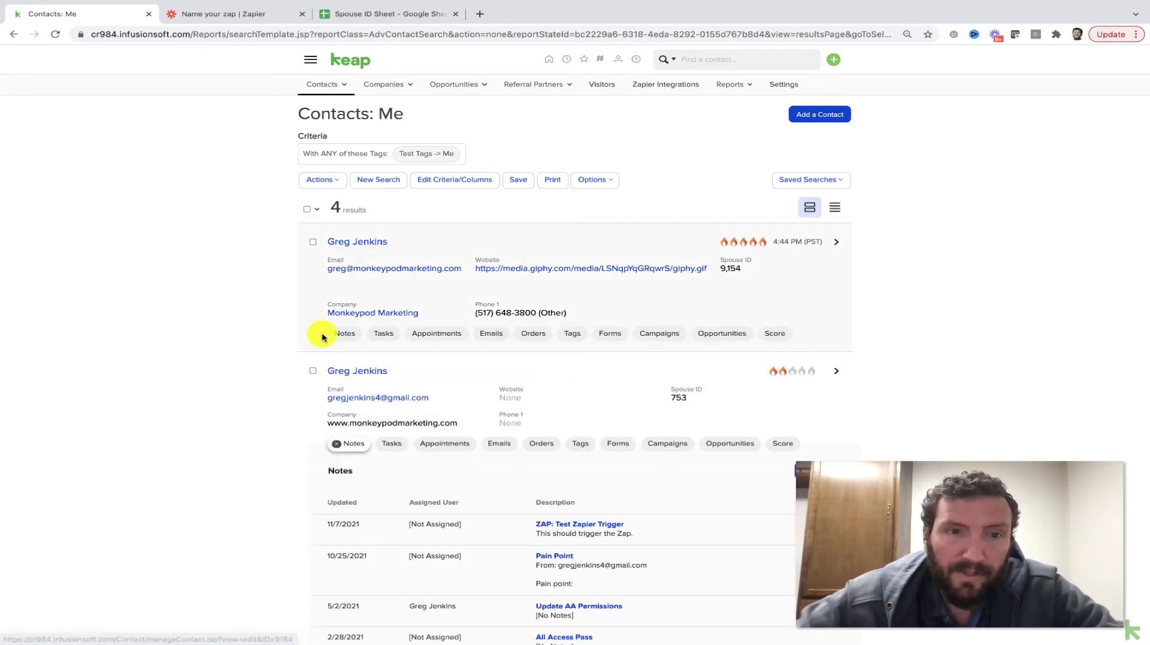
left_click(336, 333)
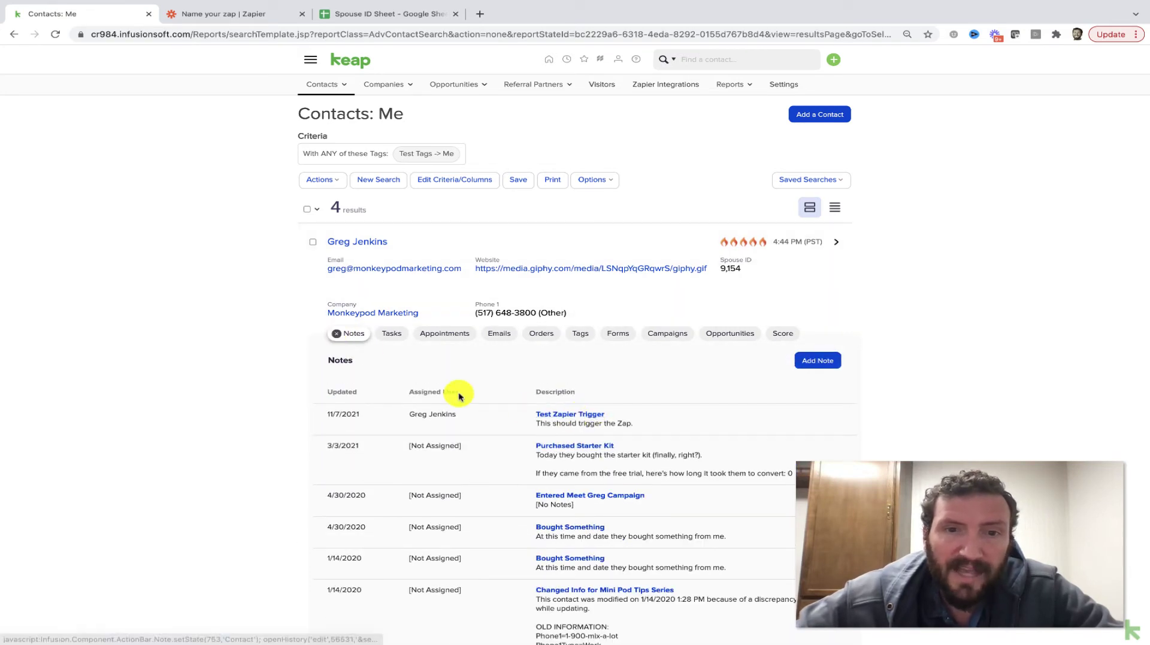
left_click(340, 333)
mouse_move(483, 390)
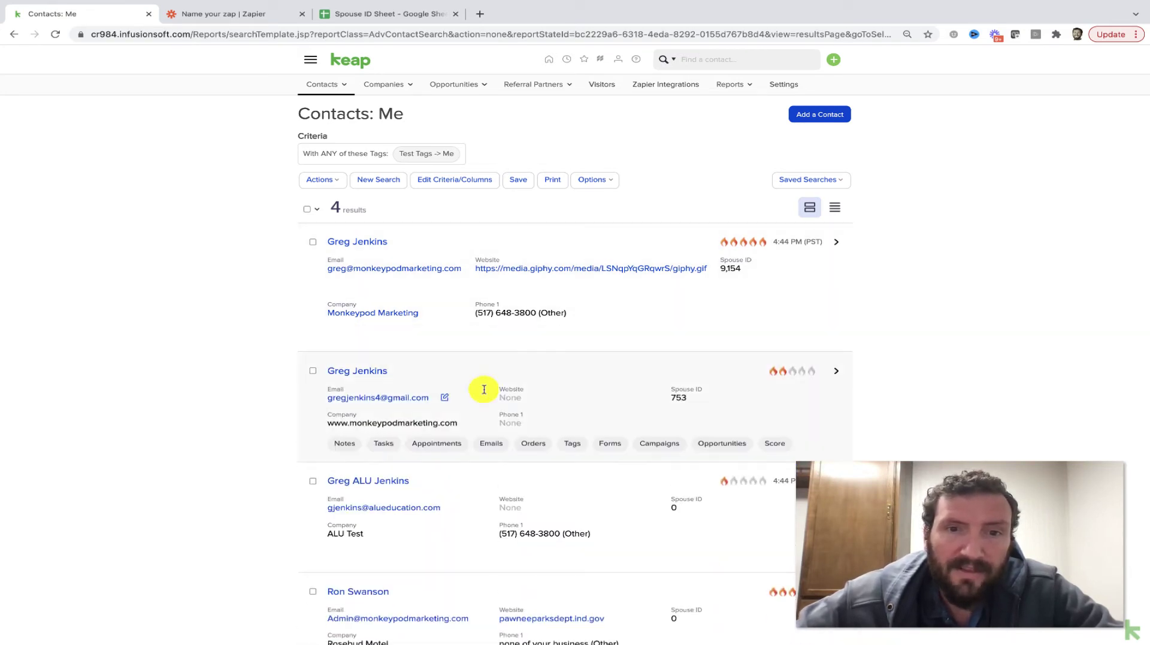
left_click(346, 443)
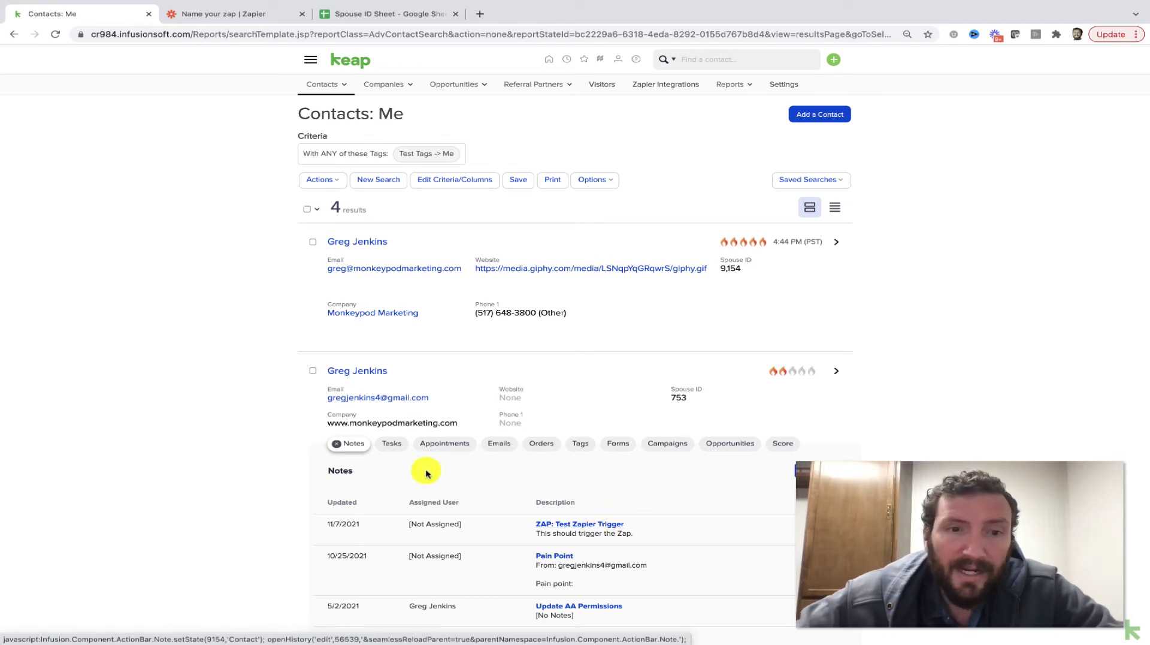
left_click(354, 447)
Return to Zapier, close the Create Note step, and insert a Filter step between the trigger and the Google Sheets lookup
left_click(249, 16)
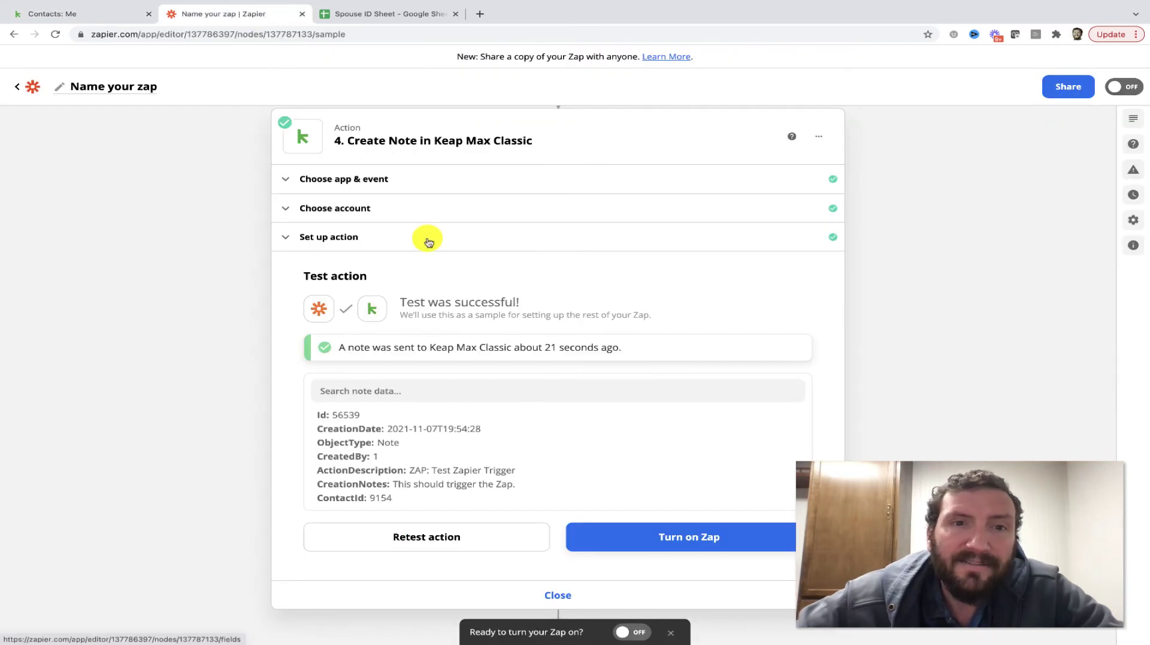
left_click(556, 593)
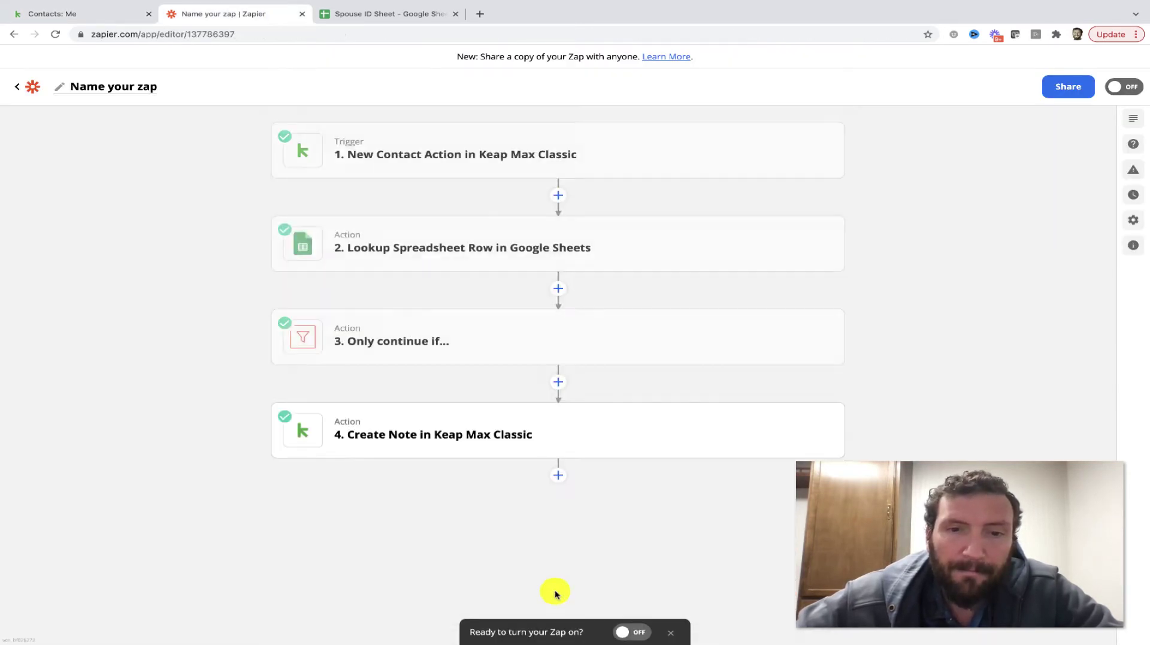
left_click(559, 196)
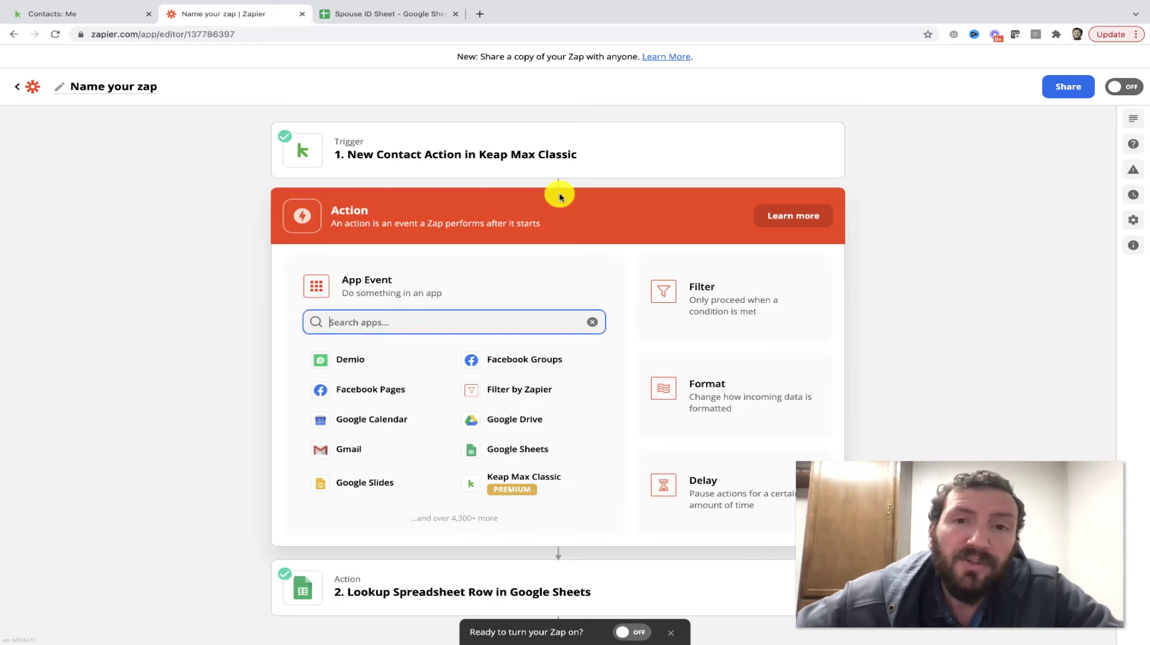
left_click(668, 297)
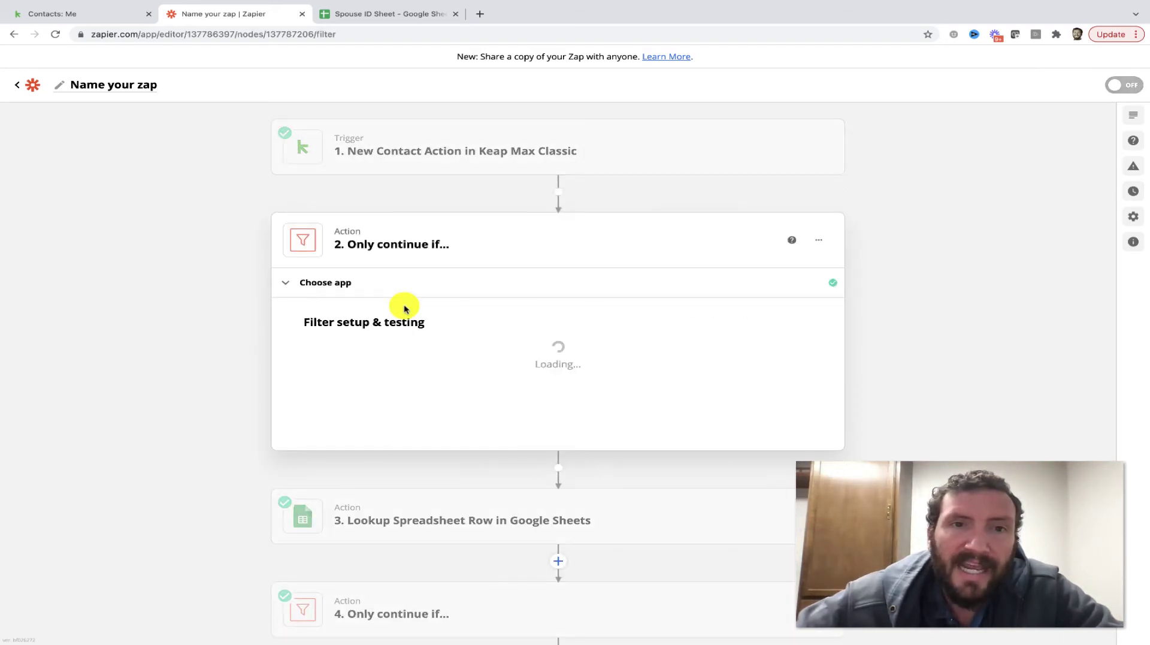
Set the filter to continue only if the trigger's Action Description does not contain the text ZAP
left_click(373, 367)
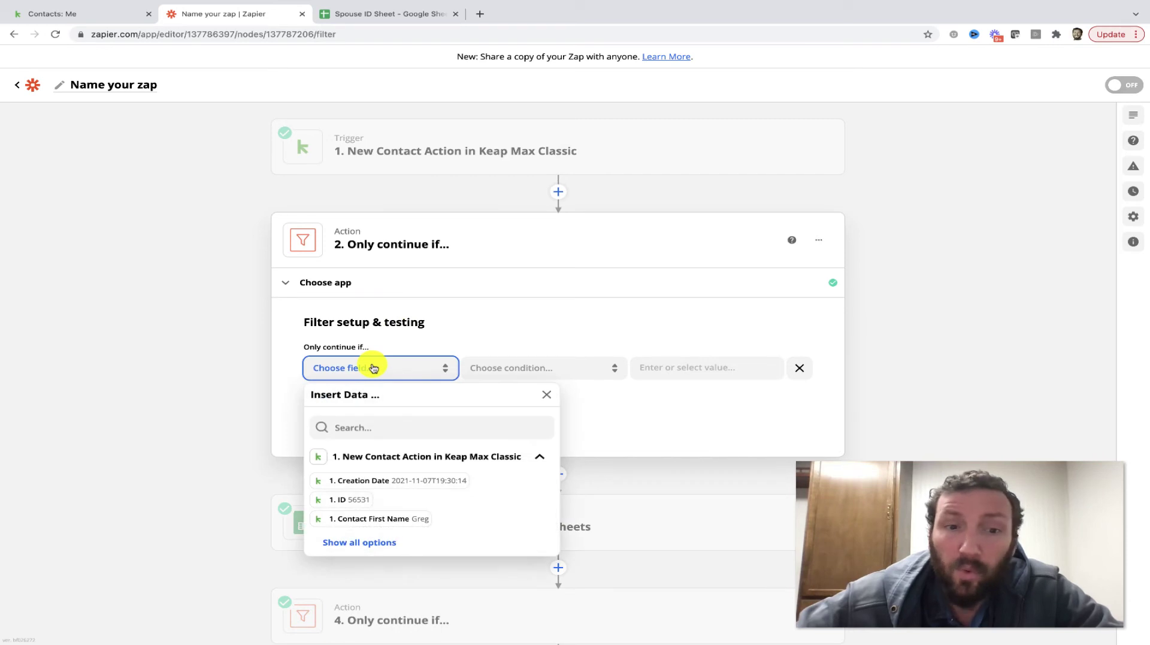
left_click(377, 542)
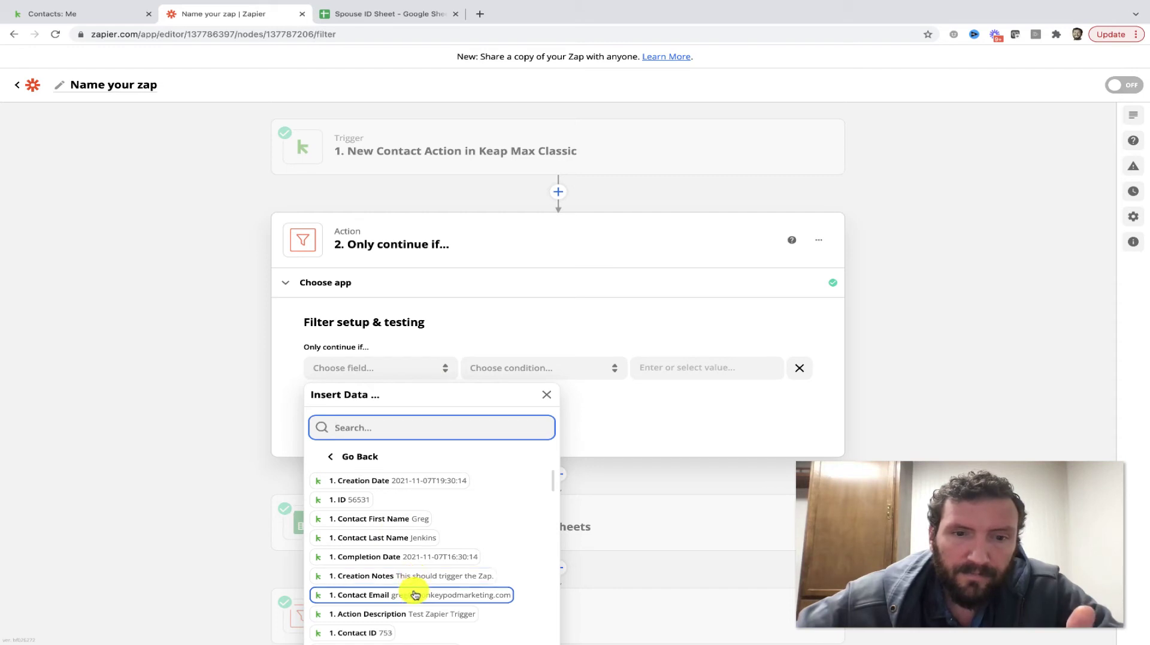
left_click(413, 614)
left_click(516, 376)
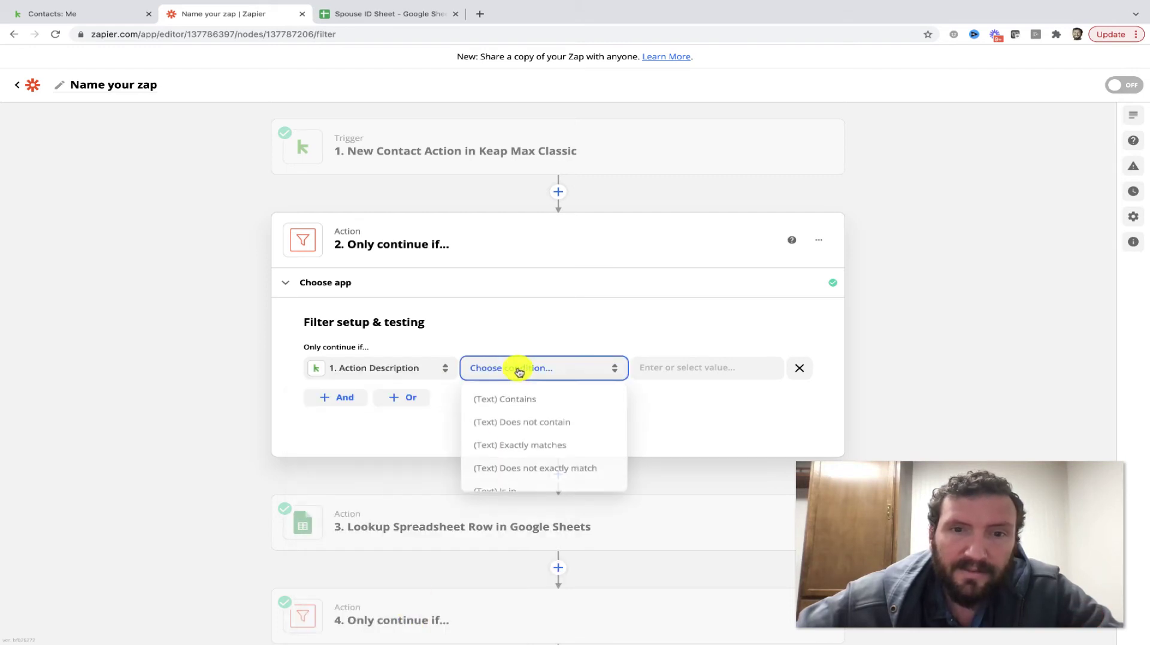
left_click(534, 429)
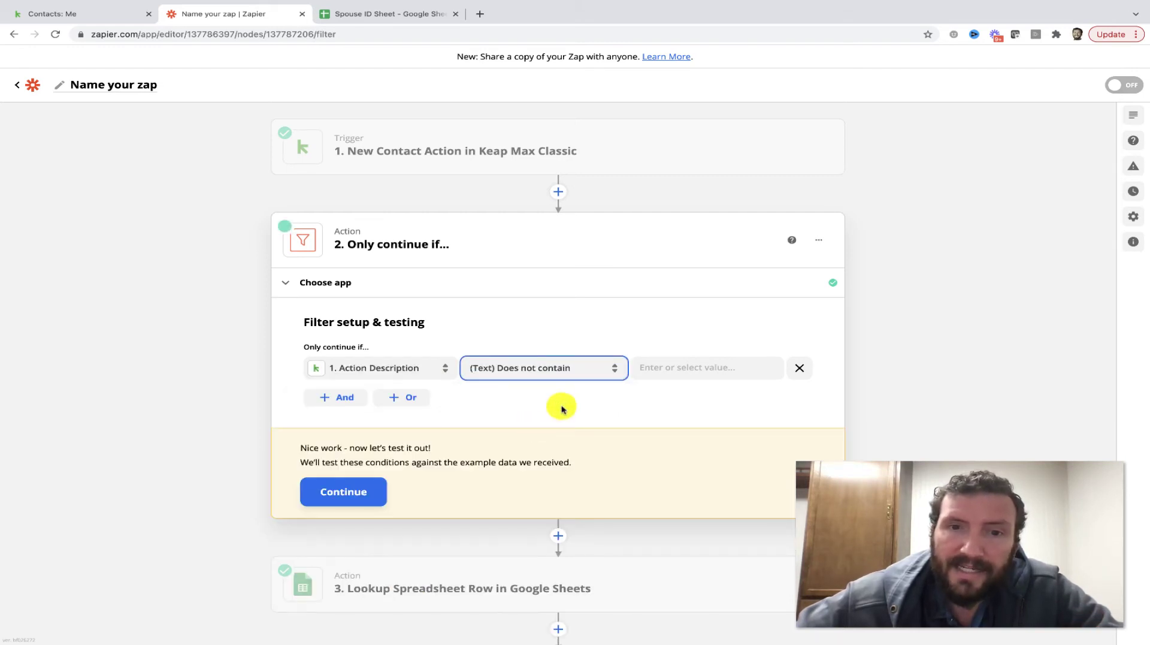
left_click(656, 369)
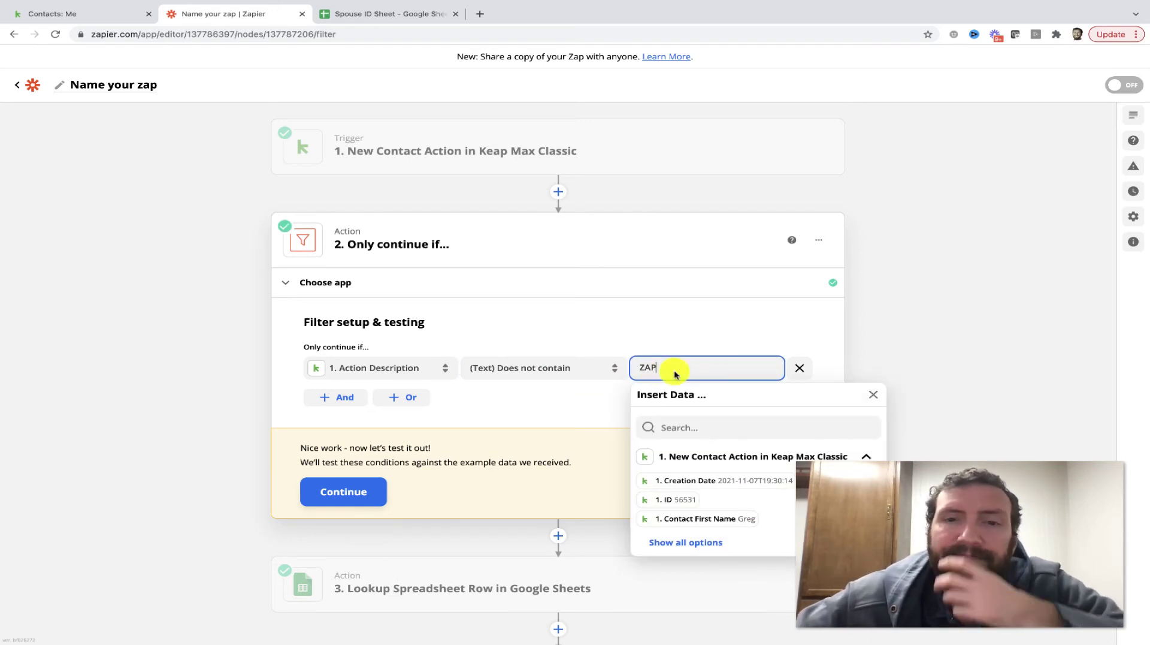
left_click(978, 283)
Test the filter against the sample data and close it, and turn the Zap on, dismissing the offer to share a copy
left_click(359, 491)
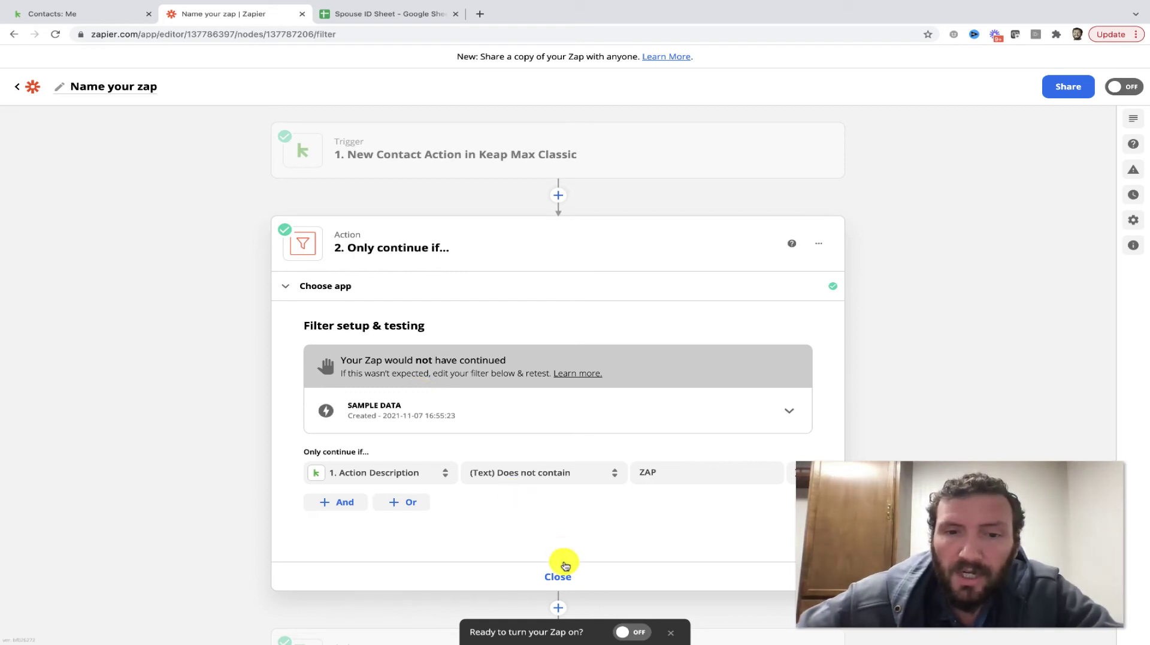
left_click(559, 575)
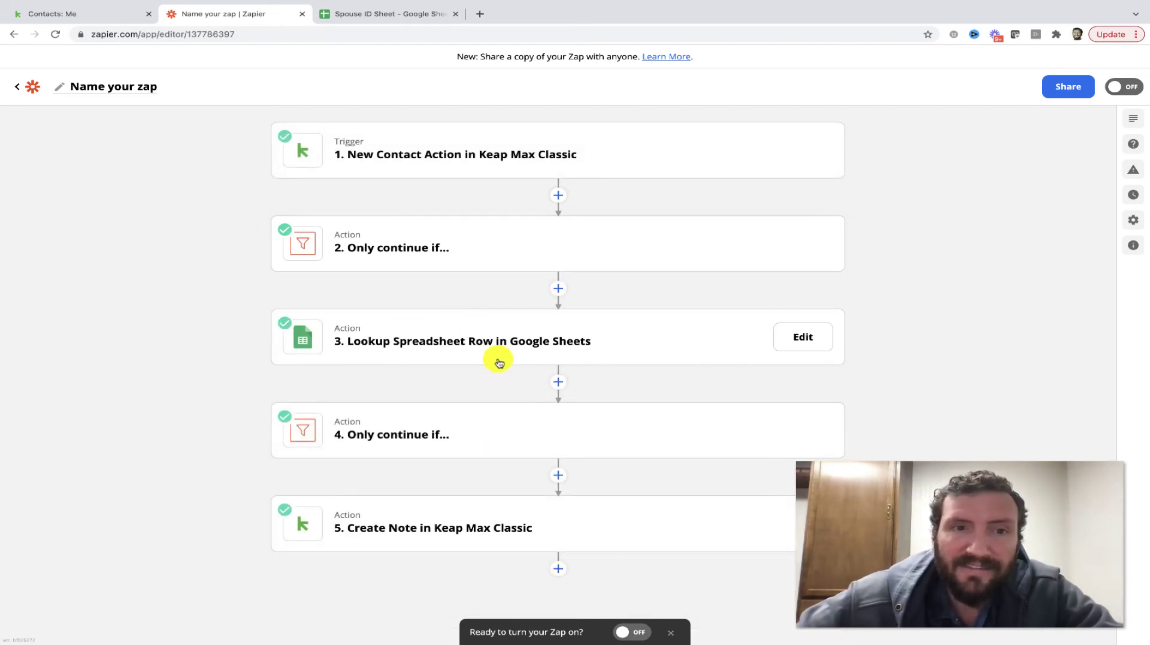
left_click(1112, 87)
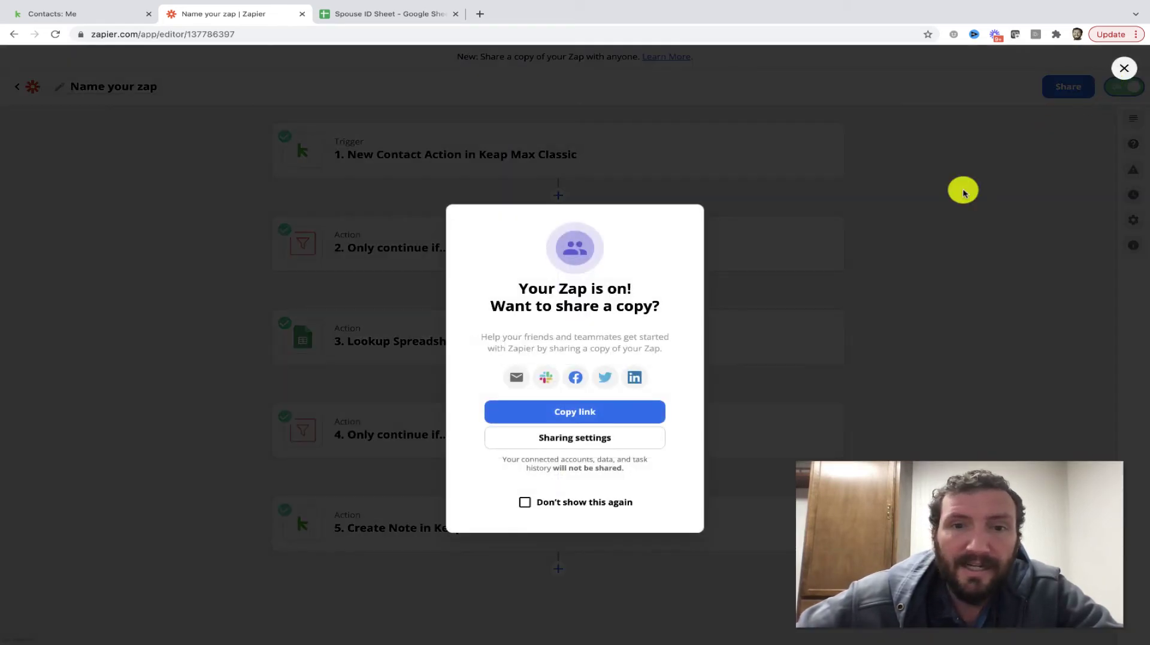
left_click(1125, 68)
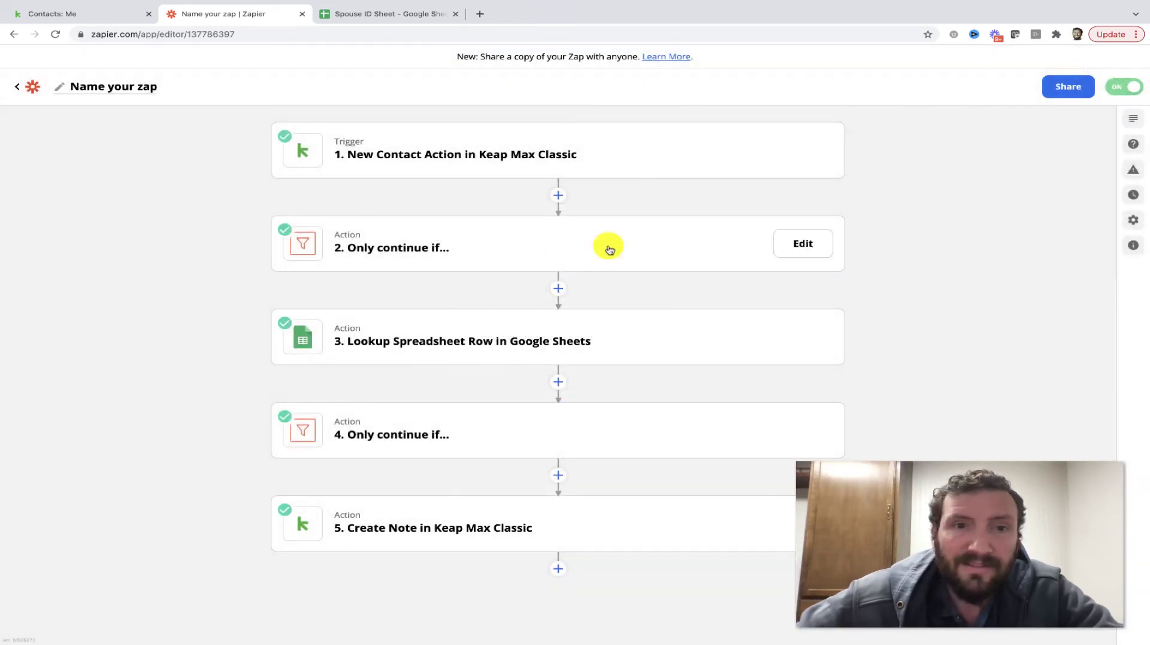
In Keap, add a note to the second contact titled with a first name plus "Test 2" and described as "This is the second test."
left_click(99, 13)
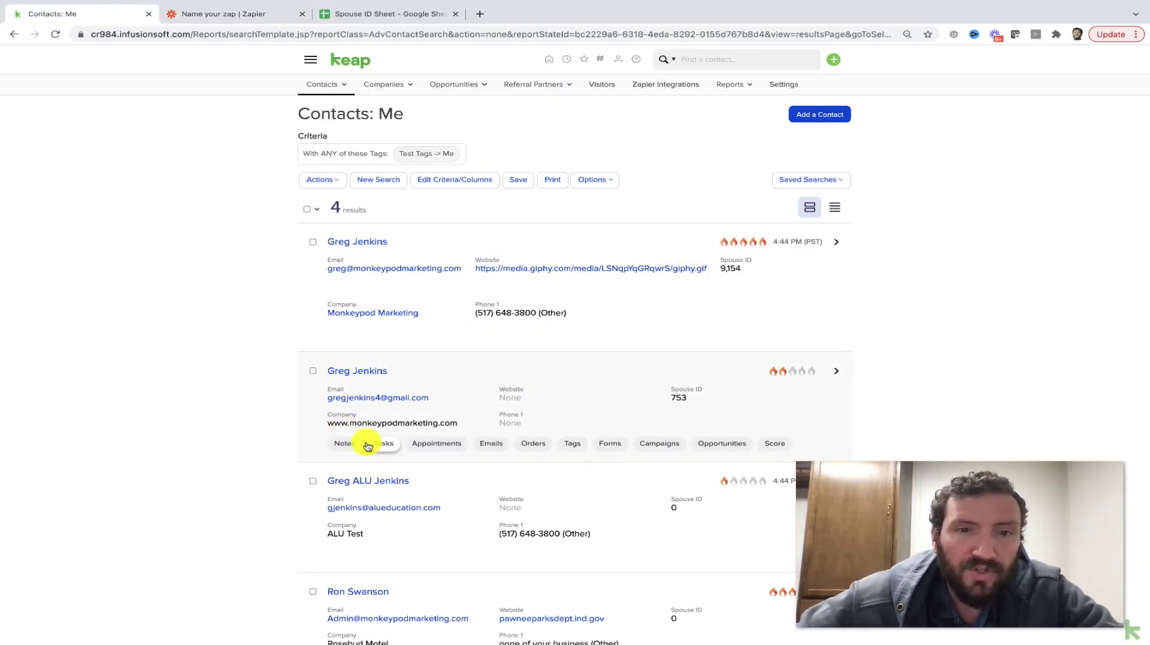
left_click(349, 444)
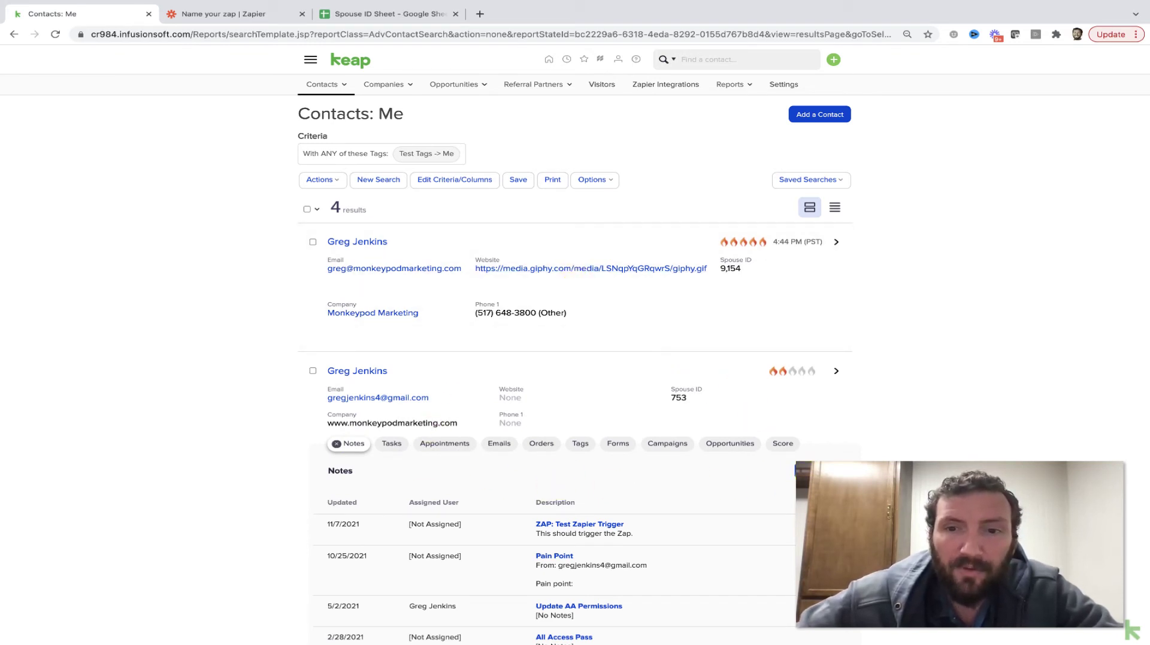
left_click(806, 470)
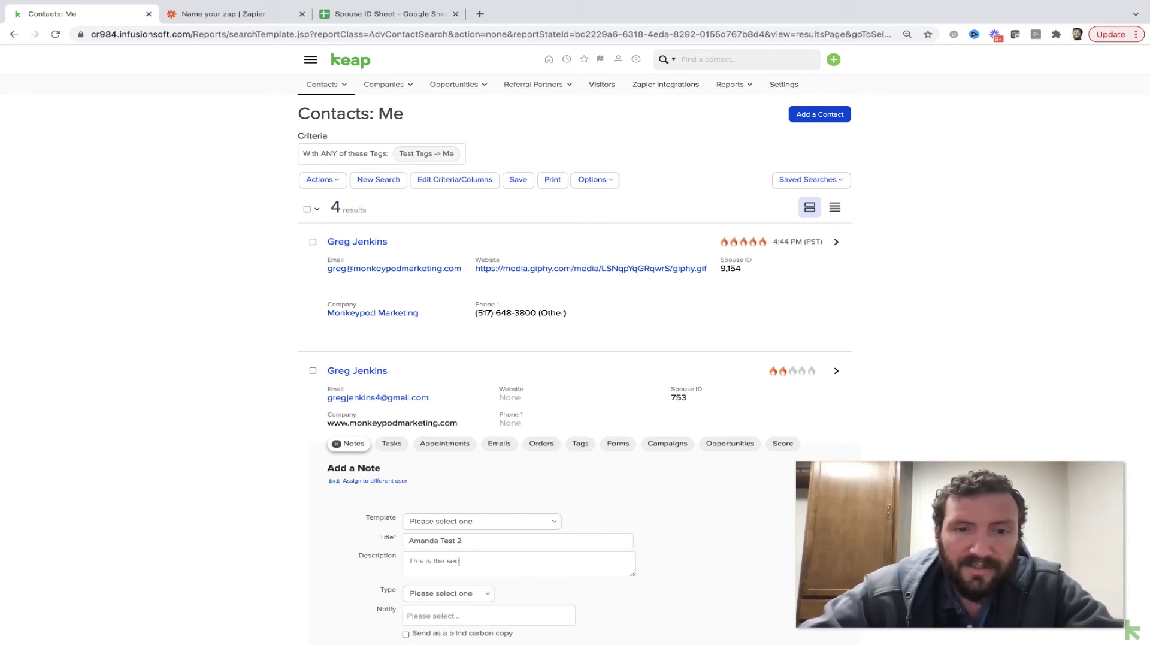
scroll(575, 419, "down", 2)
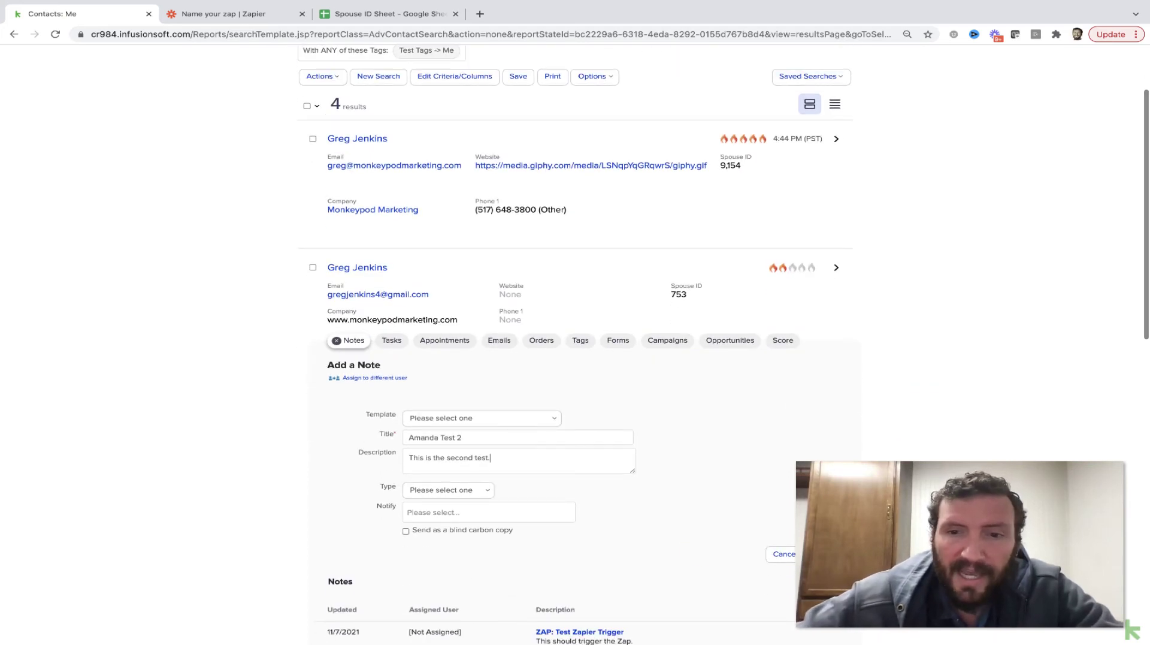
left_click(821, 552)
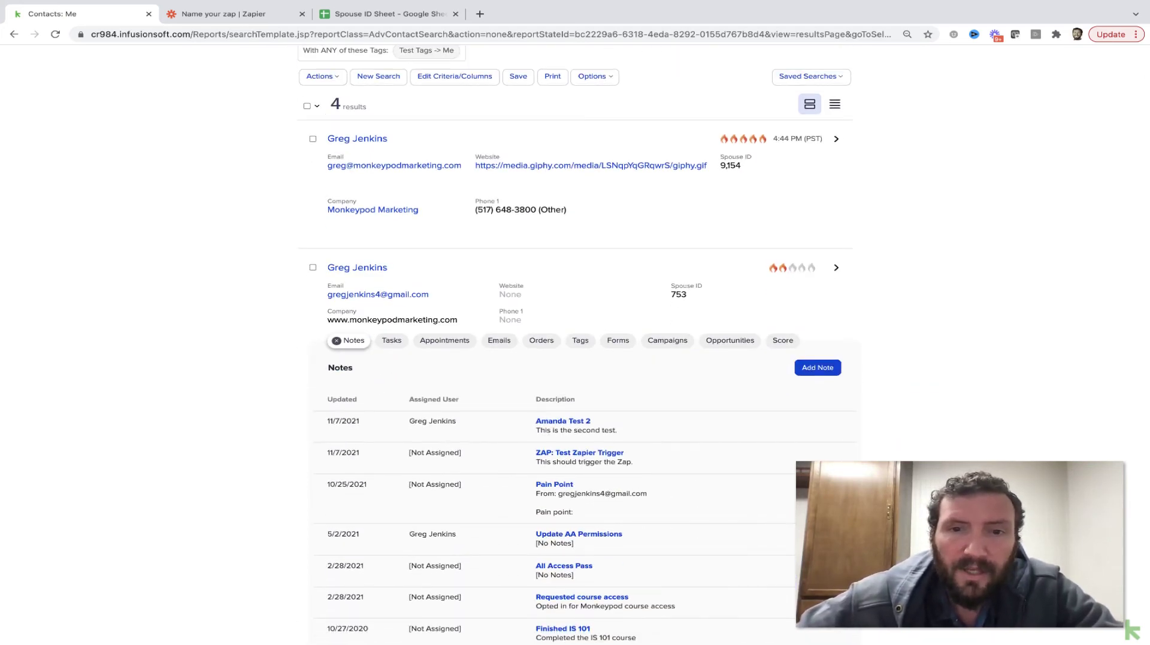
scroll(559, 431, "up", 1)
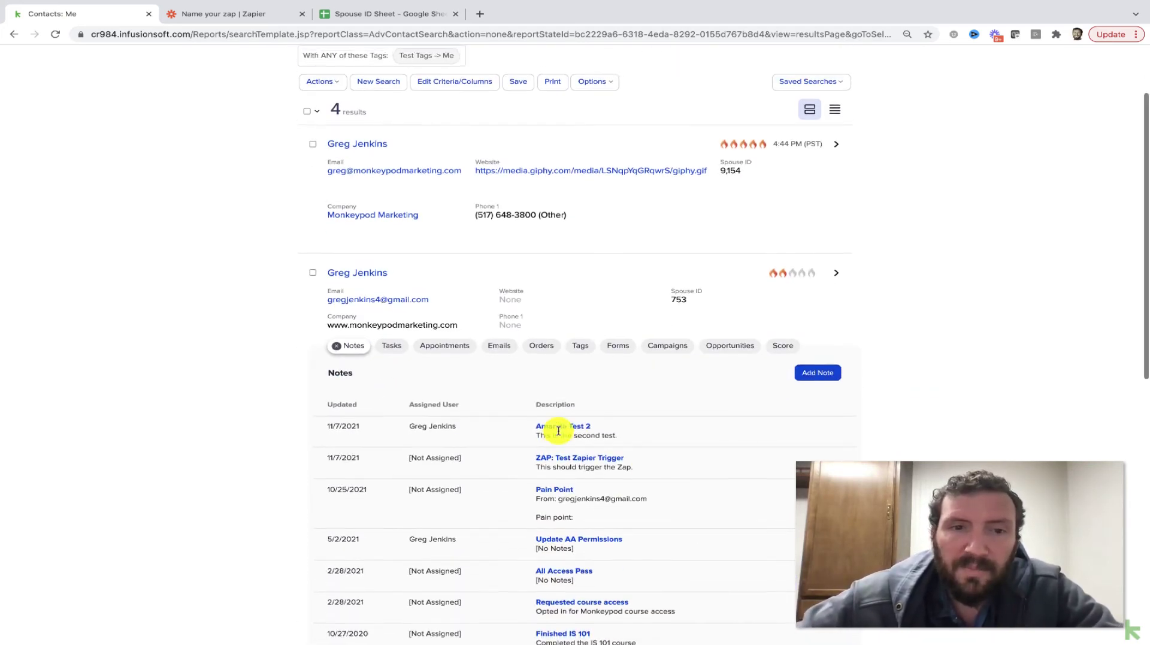
scroll(558, 430, "up", 3)
Review the row 3 ID pair in the Spouse ID Sheet and the Zap's Create Note step, ending at the Keap contact list
left_click(264, 14)
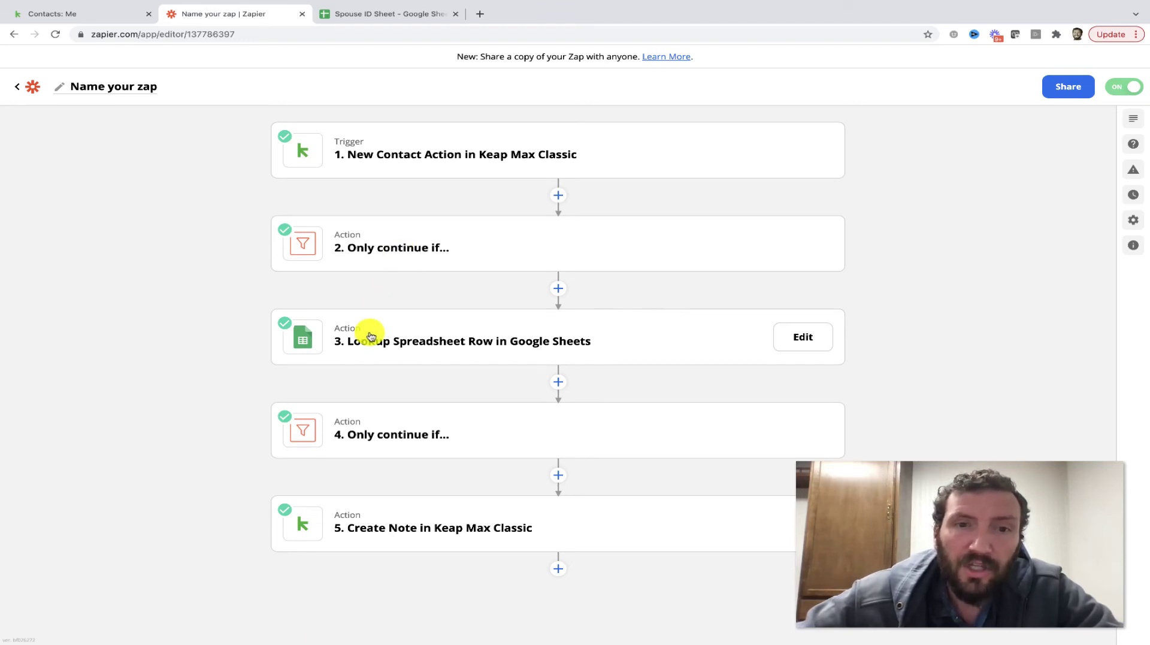
left_click(400, 9)
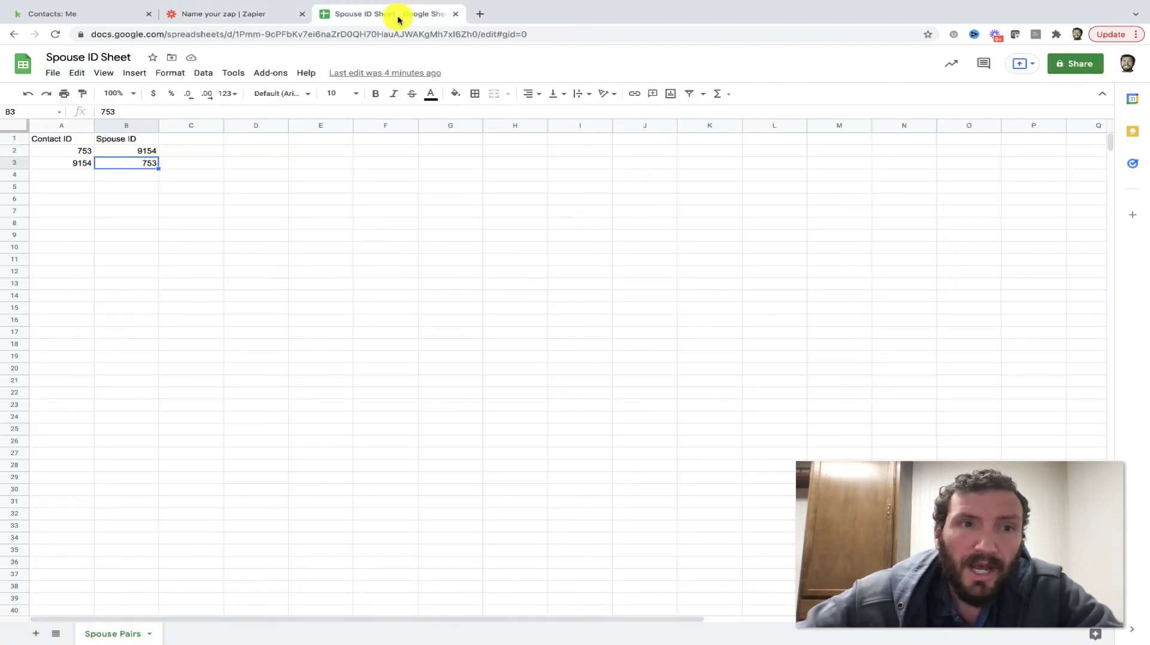
left_click(78, 164)
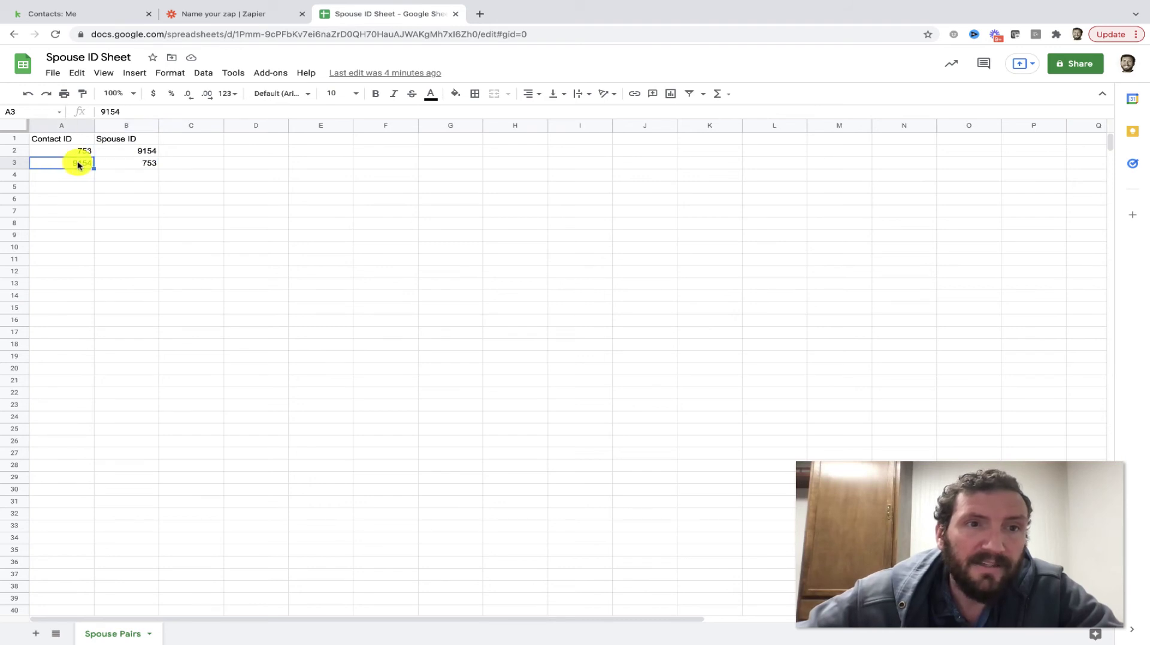
left_click(114, 166)
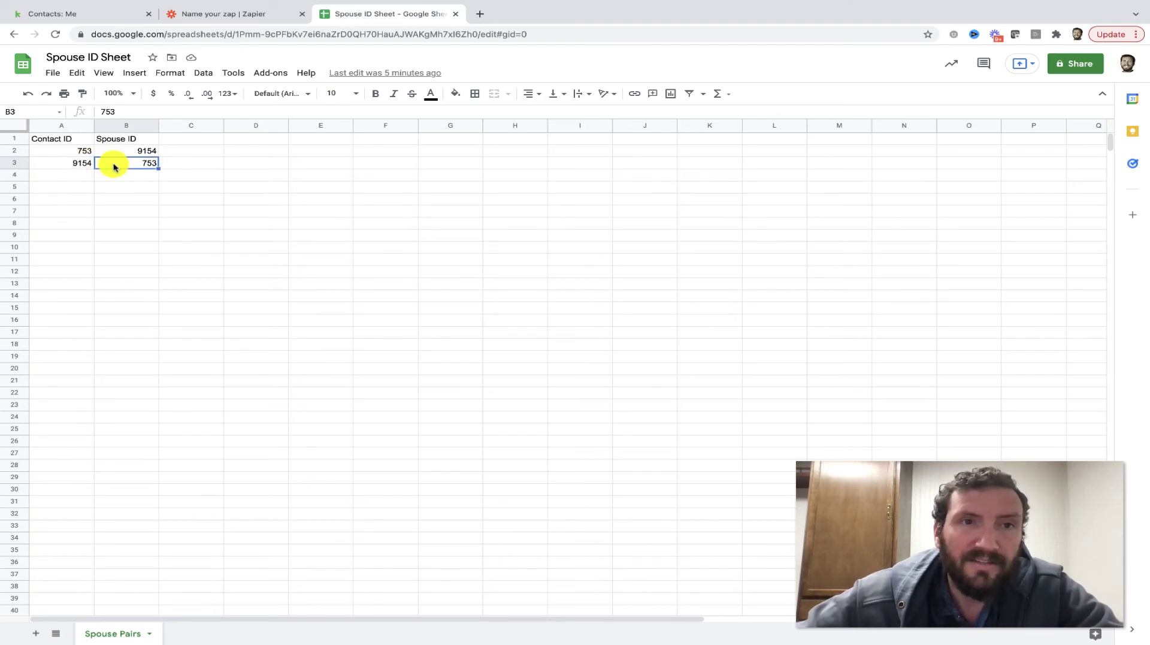
left_click(254, 18)
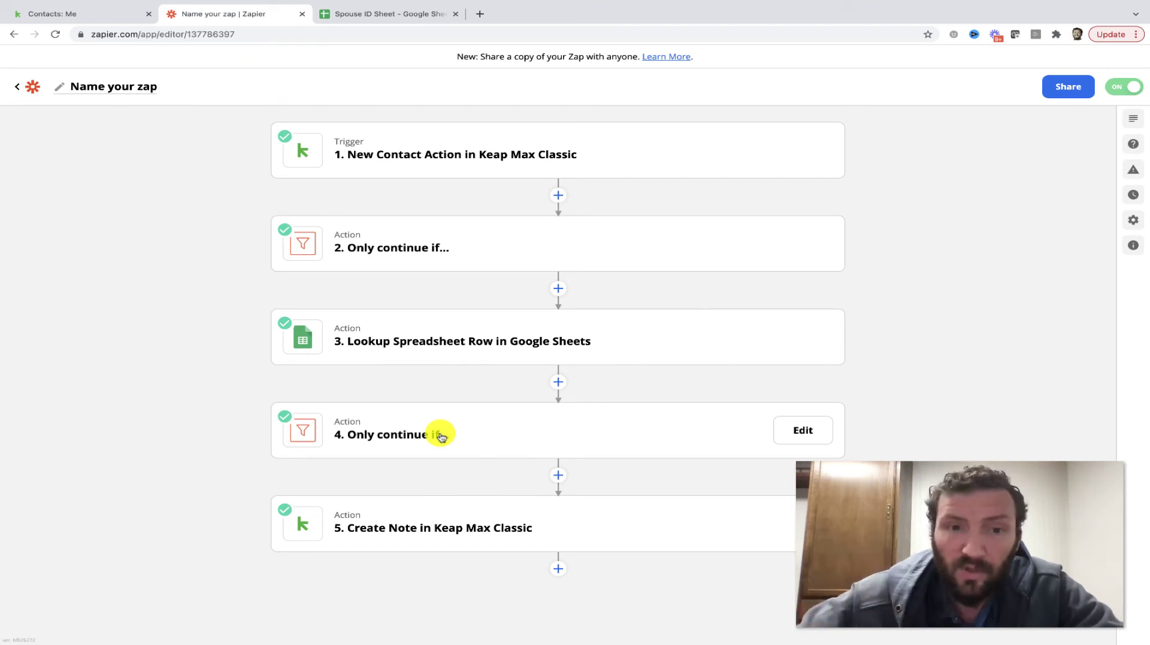
left_click(431, 530)
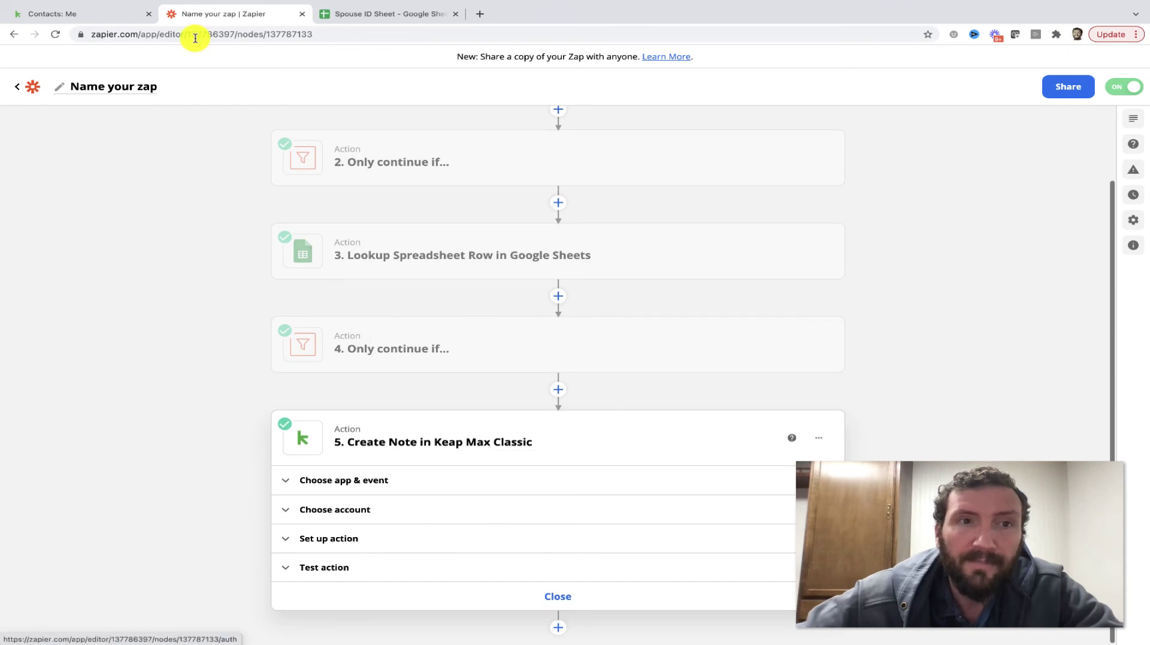
left_click(117, 22)
scroll(294, 476, "up", 1)
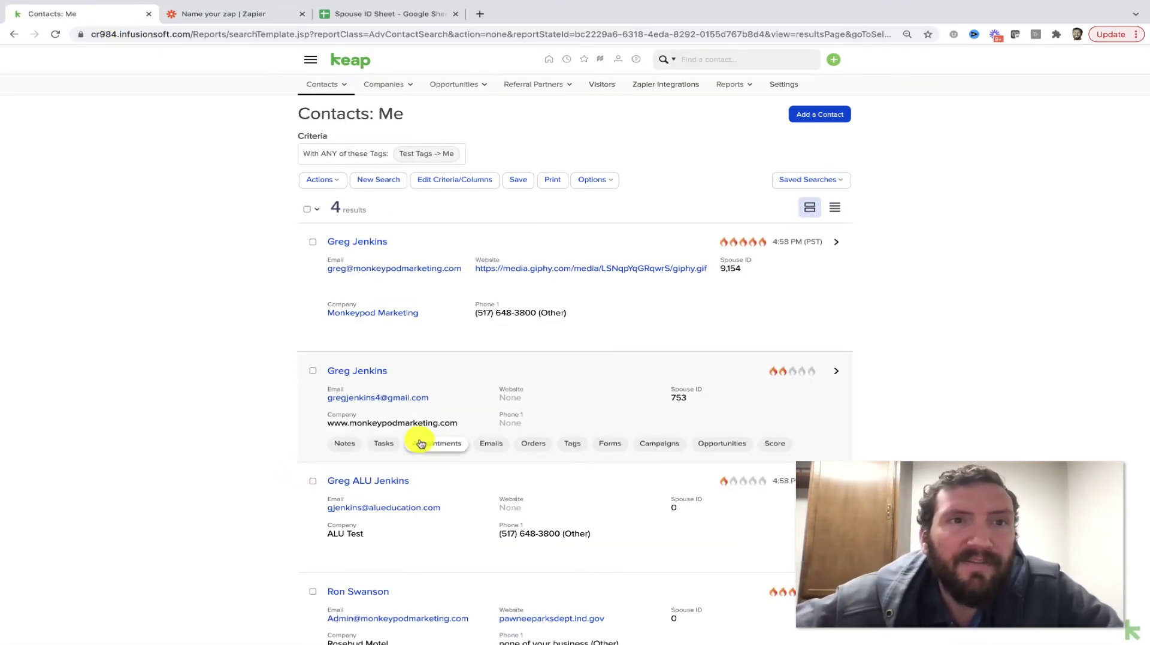
Return to the Zap editor in Zapier and name the Zap "Mirror Contact Notes"
left_click(255, 15)
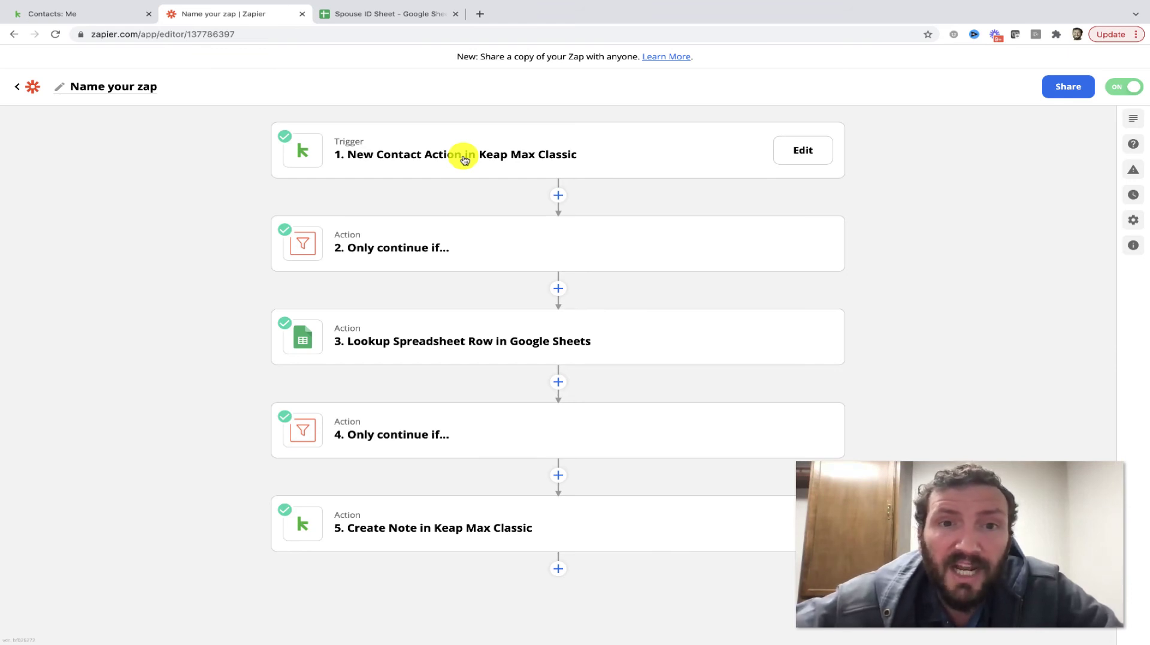
left_click(60, 90)
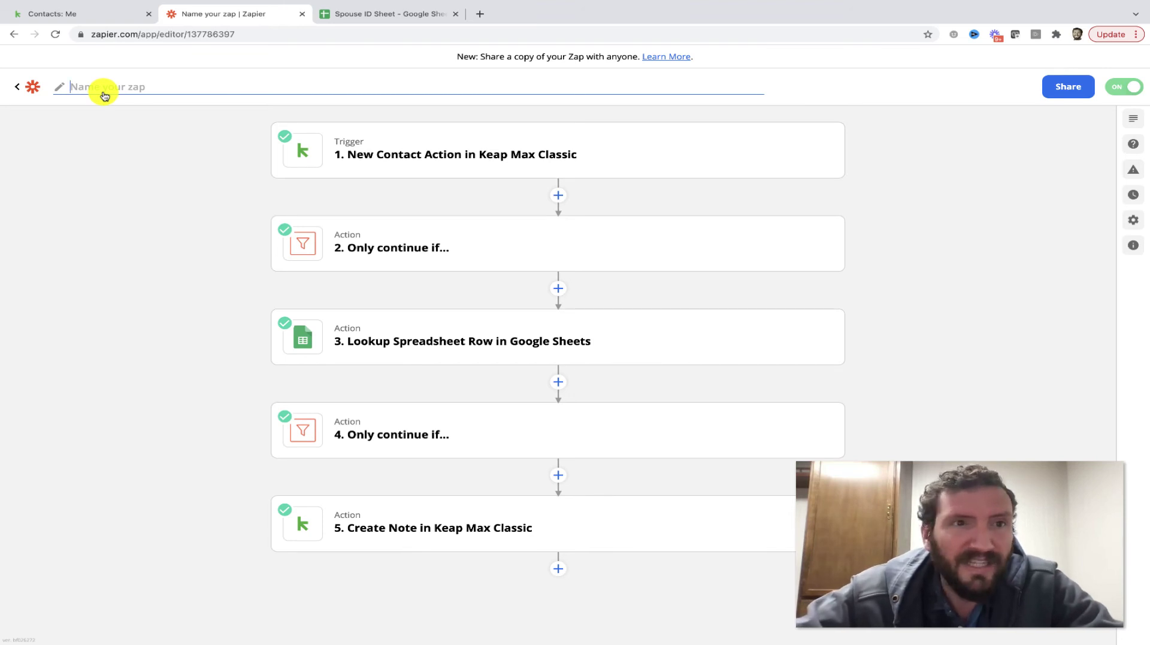
type("Mirror")
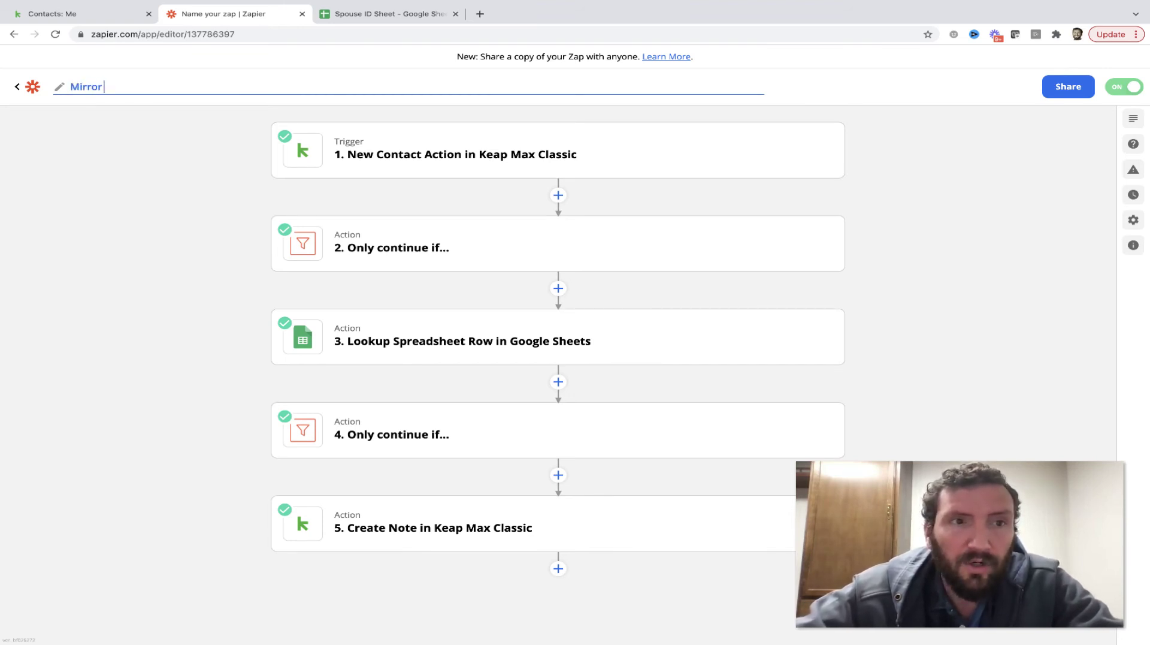
type(" Contact Notes")
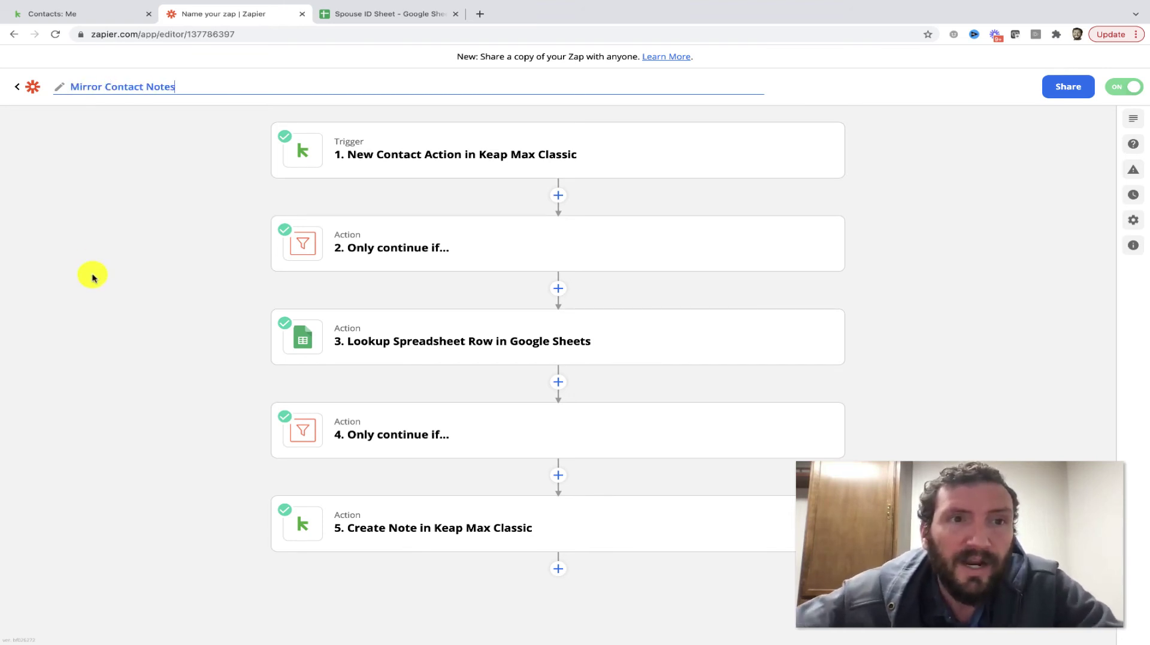
left_click(94, 278)
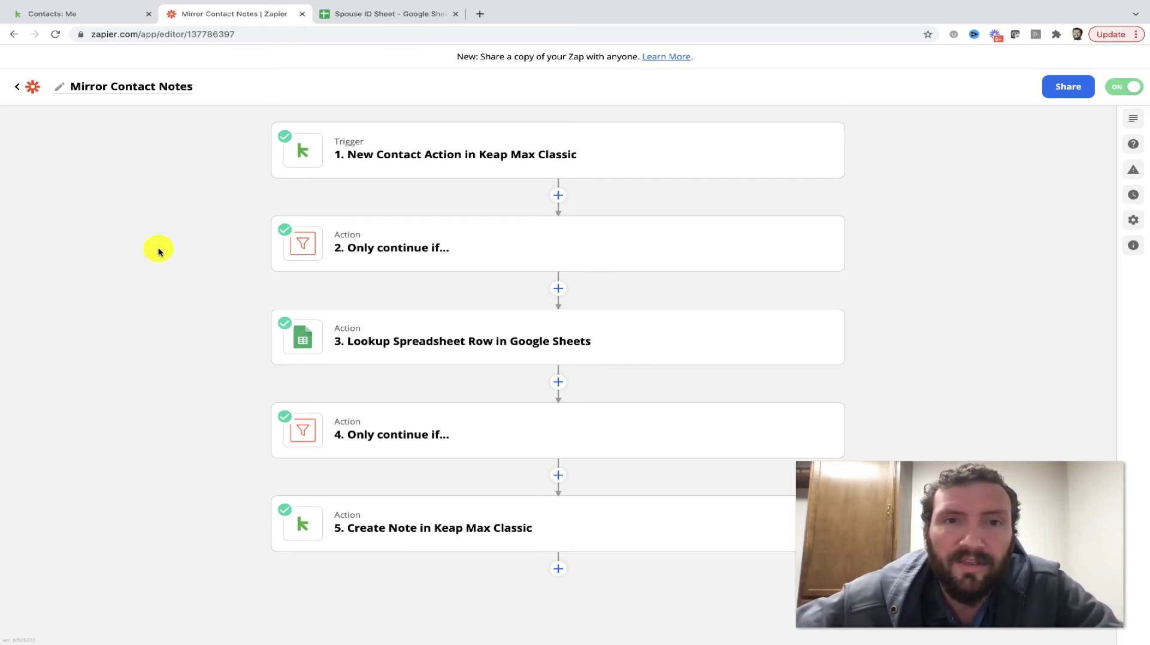
Open the Zap's run history, and switch to Keap to check the first contact's notes, closing the list after viewing
left_click(1133, 194)
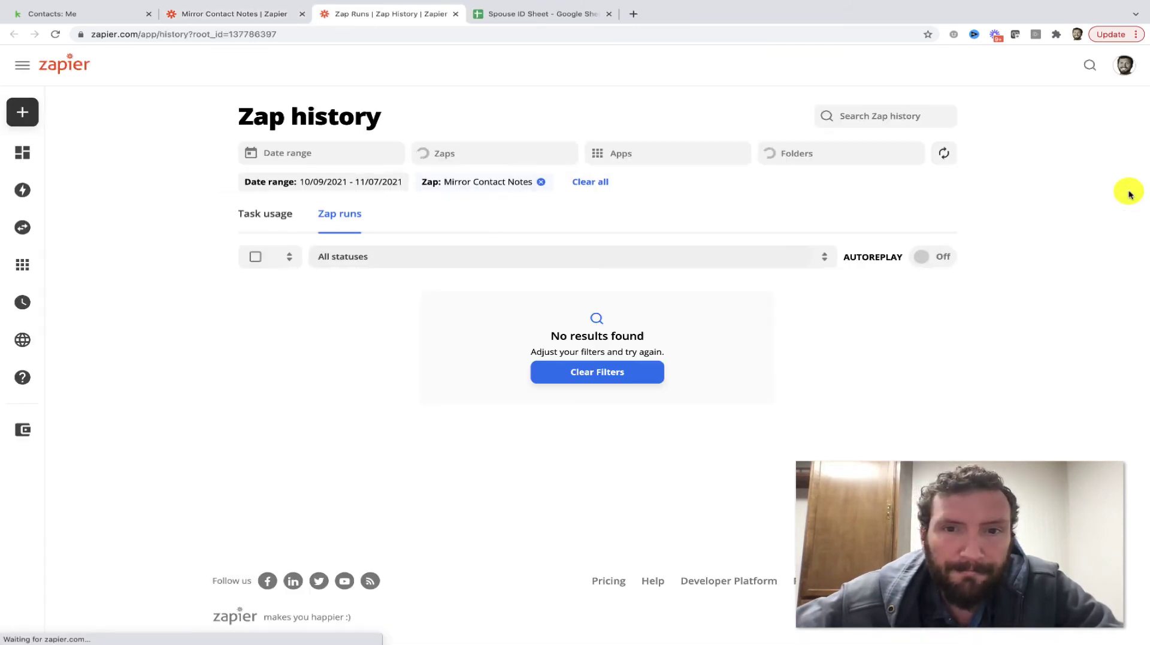
left_click(84, 13)
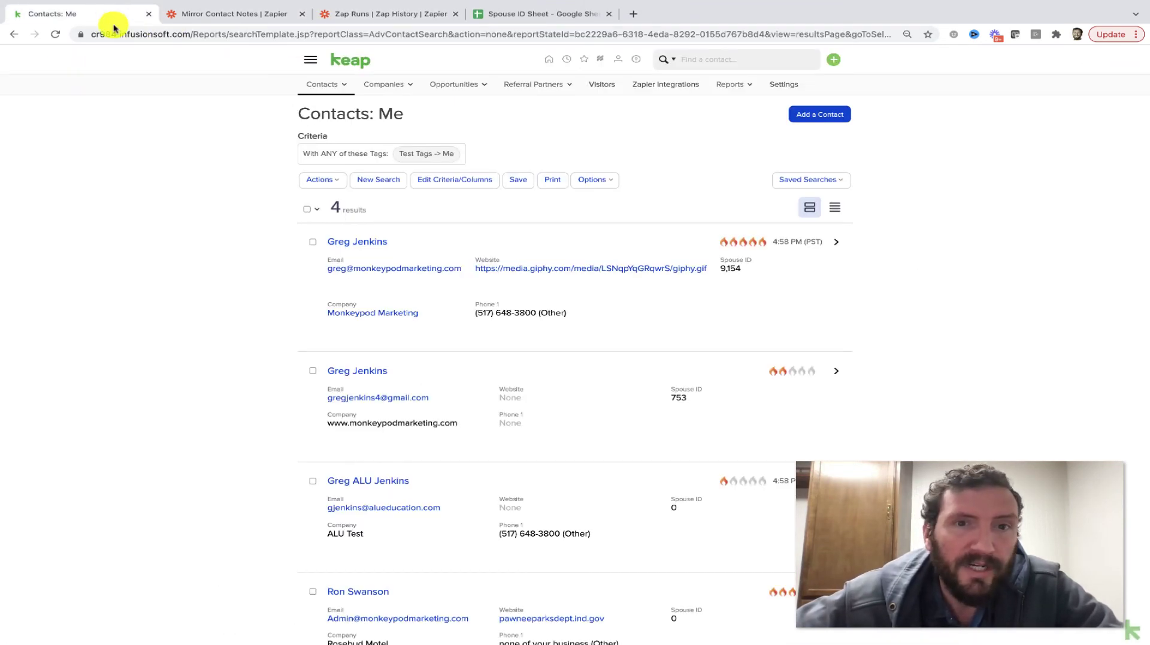
mouse_move(336, 311)
left_click(343, 335)
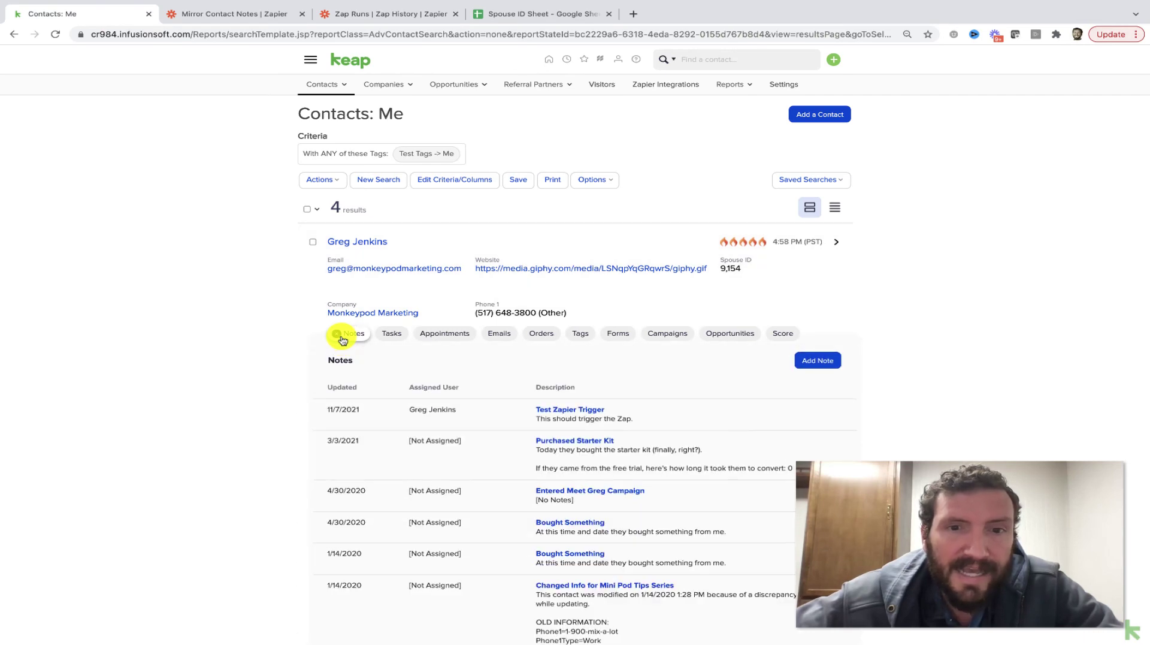
left_click(343, 334)
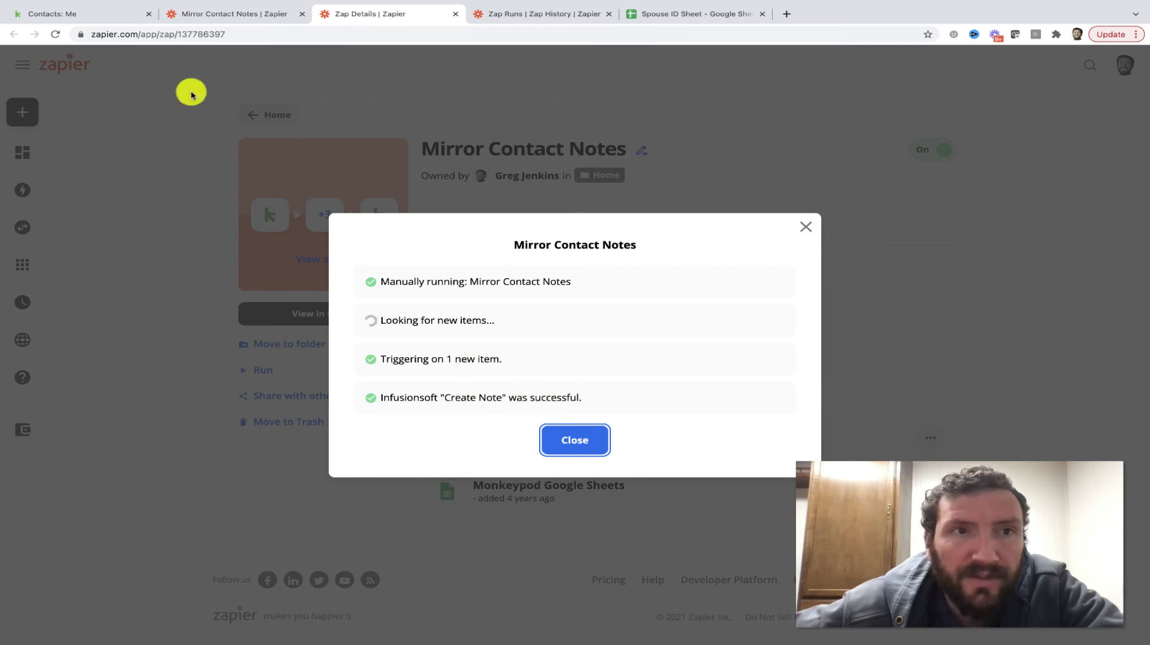
Switch to the Keap contact list, reload it, and check the first contact's notes for the mirrored note
left_click(114, 15)
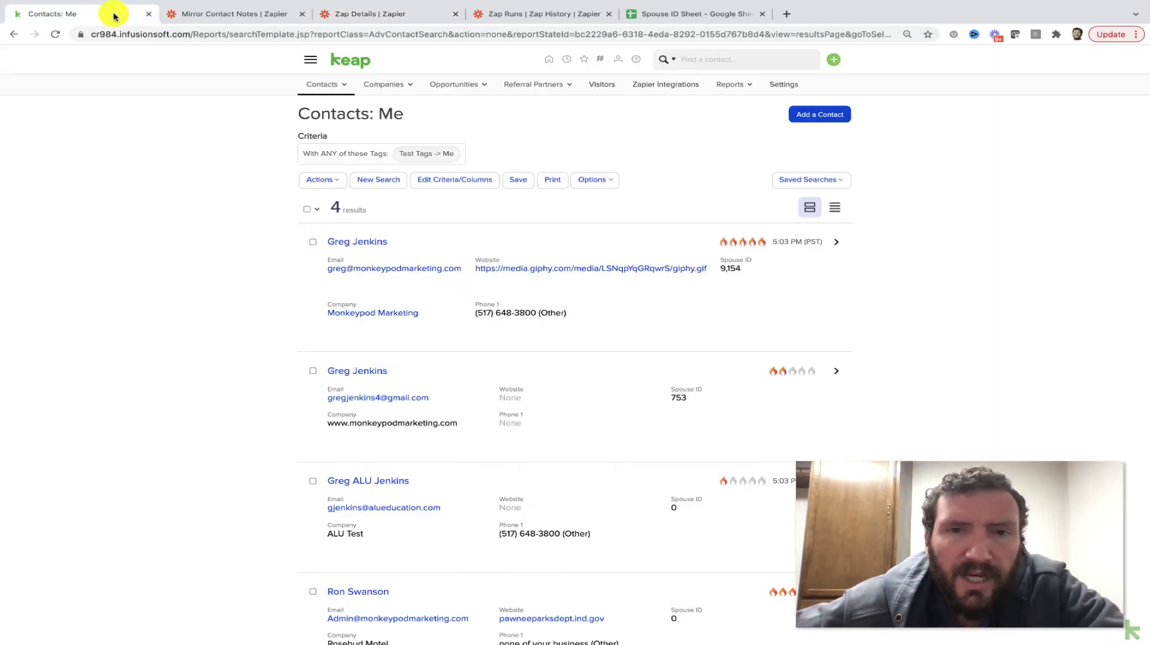
mouse_move(303, 267)
left_click(333, 333)
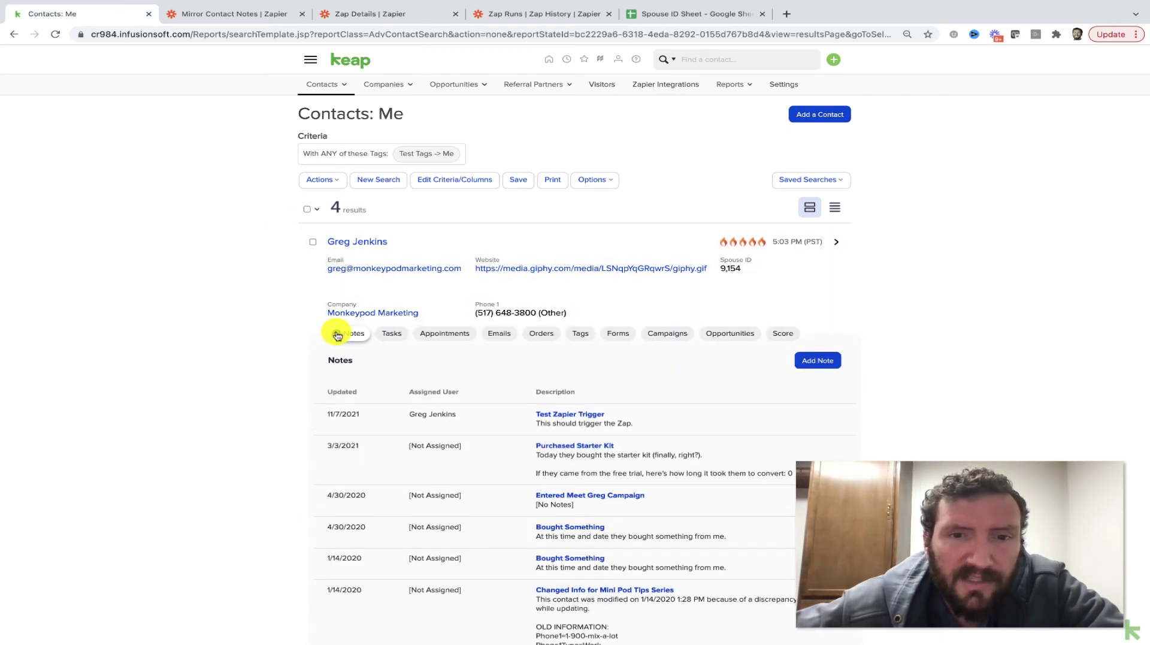
left_click(55, 35)
mouse_move(269, 336)
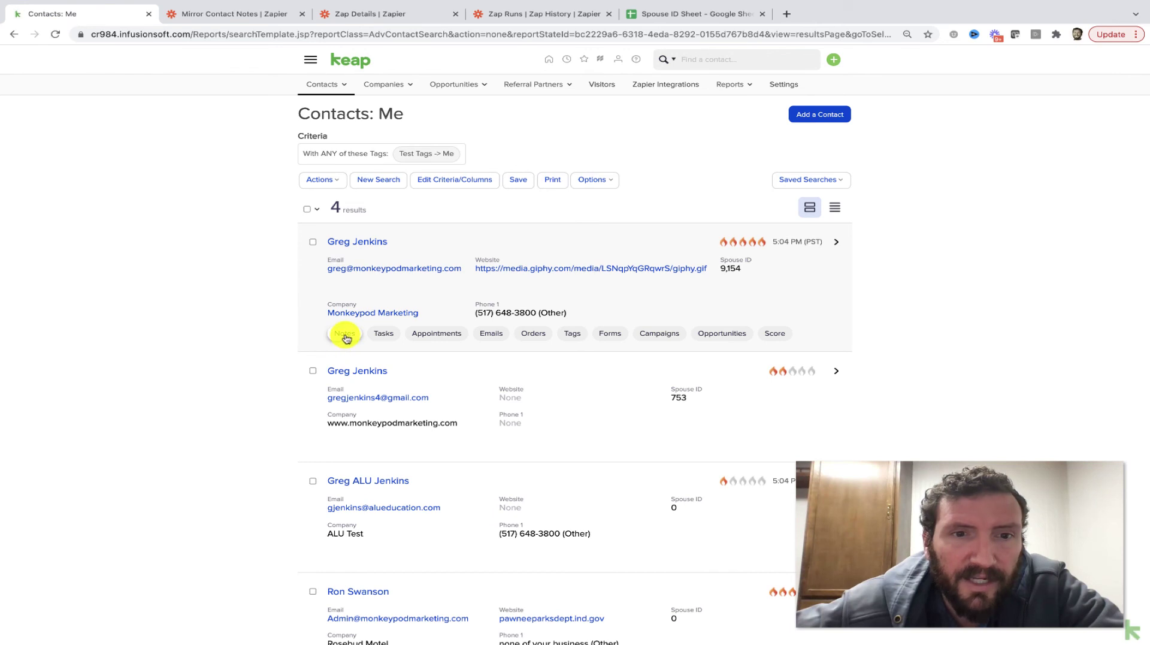
left_click(344, 334)
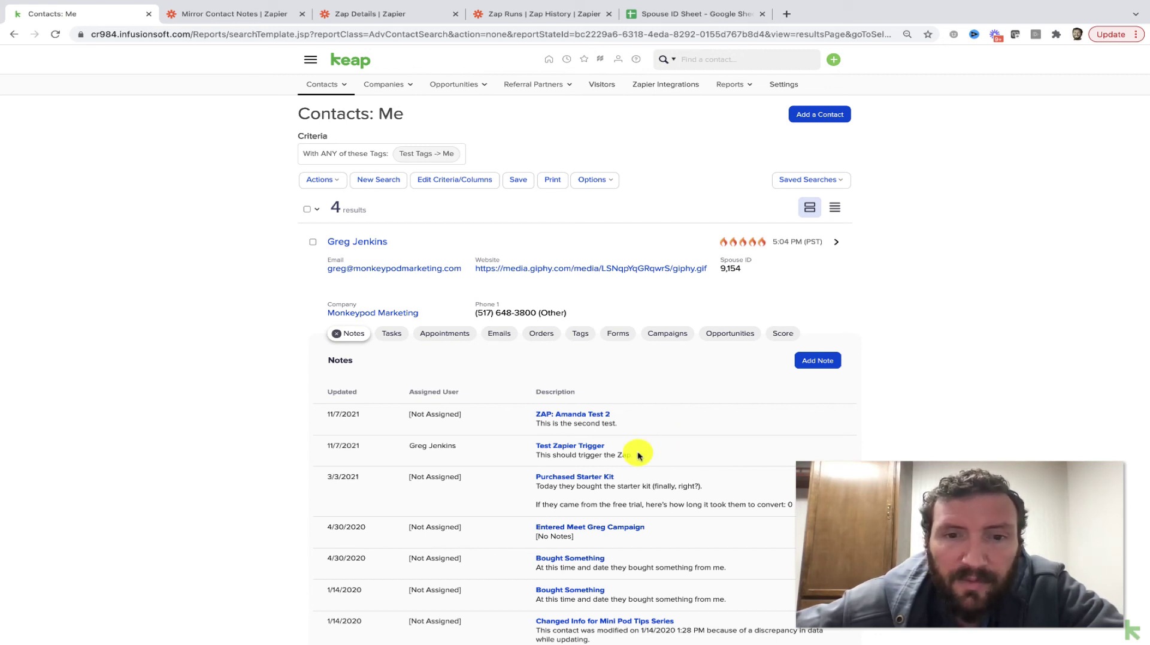
Close the manual run dialog and the Zap Details page in Zapier, and refresh the Zap history to check the latest run
left_click(413, 18)
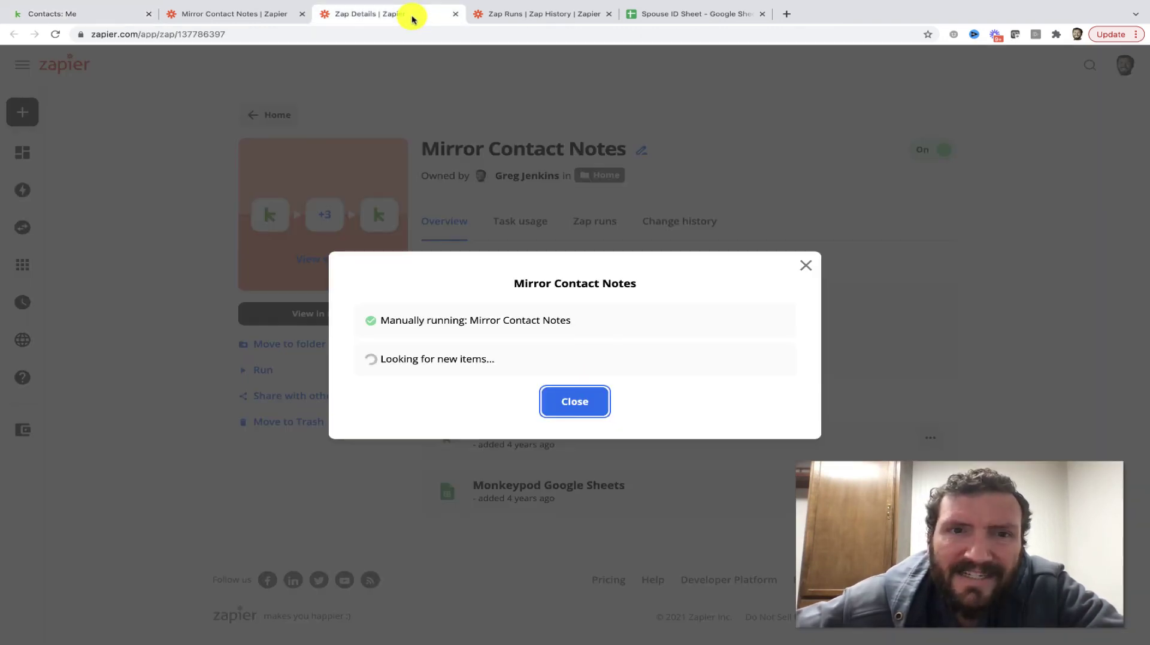
left_click(807, 265)
left_click(455, 14)
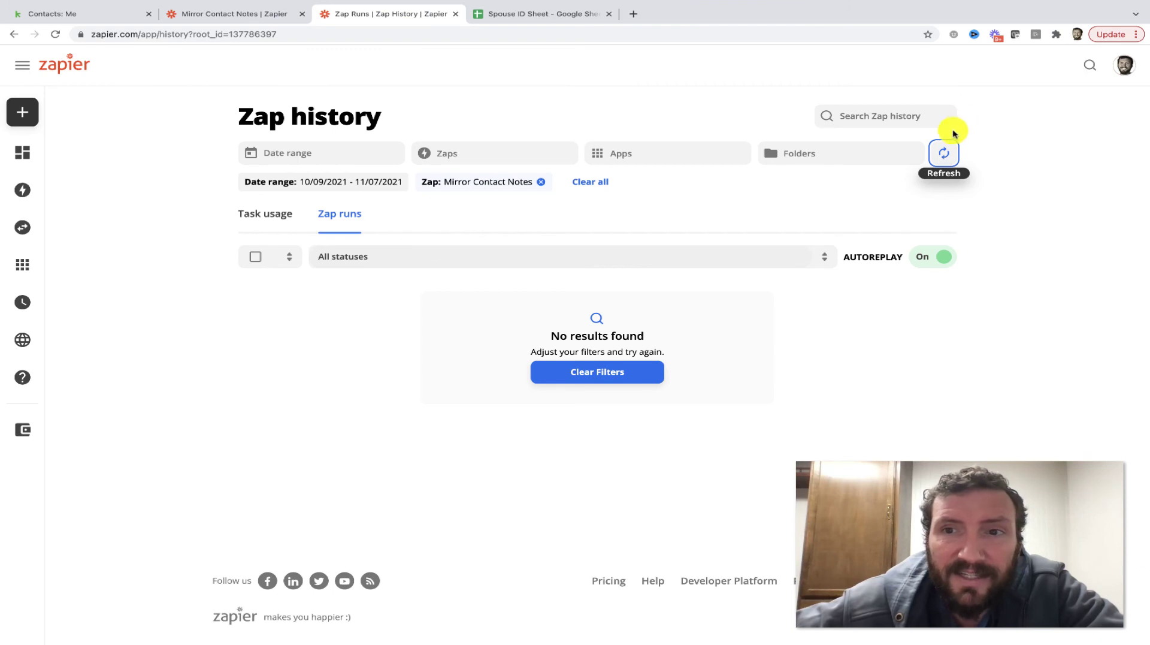
left_click(947, 151)
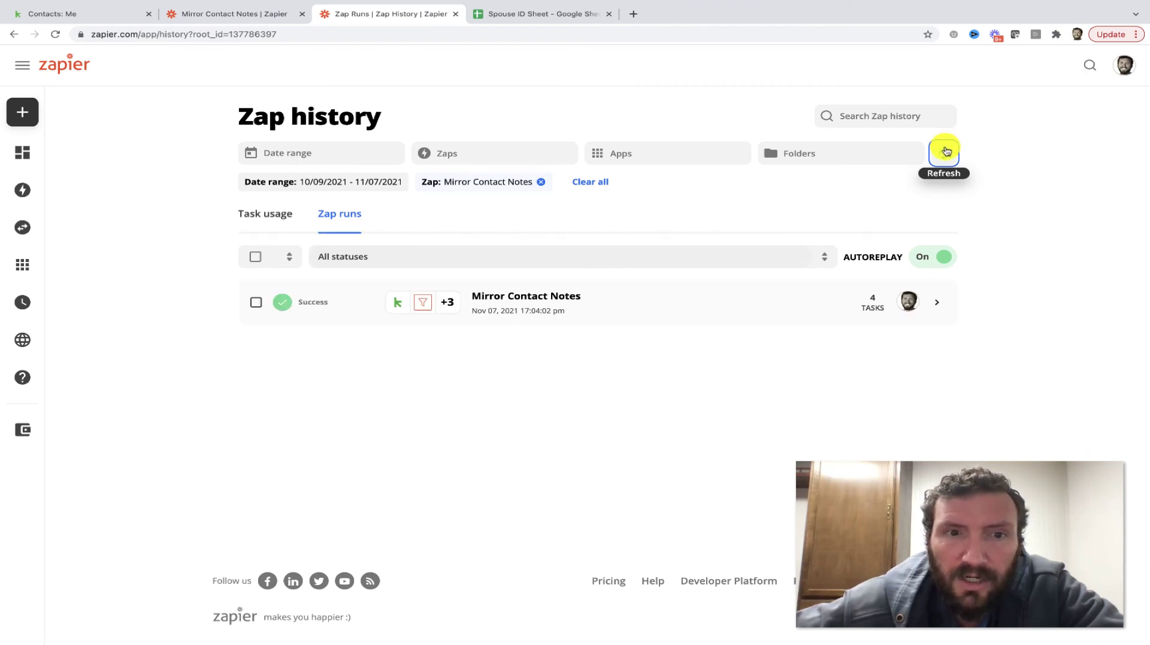
Return to the Mirror Contact Notes editor and view the Zap's details page with its manual Run option, closing the page after viewing
left_click(251, 15)
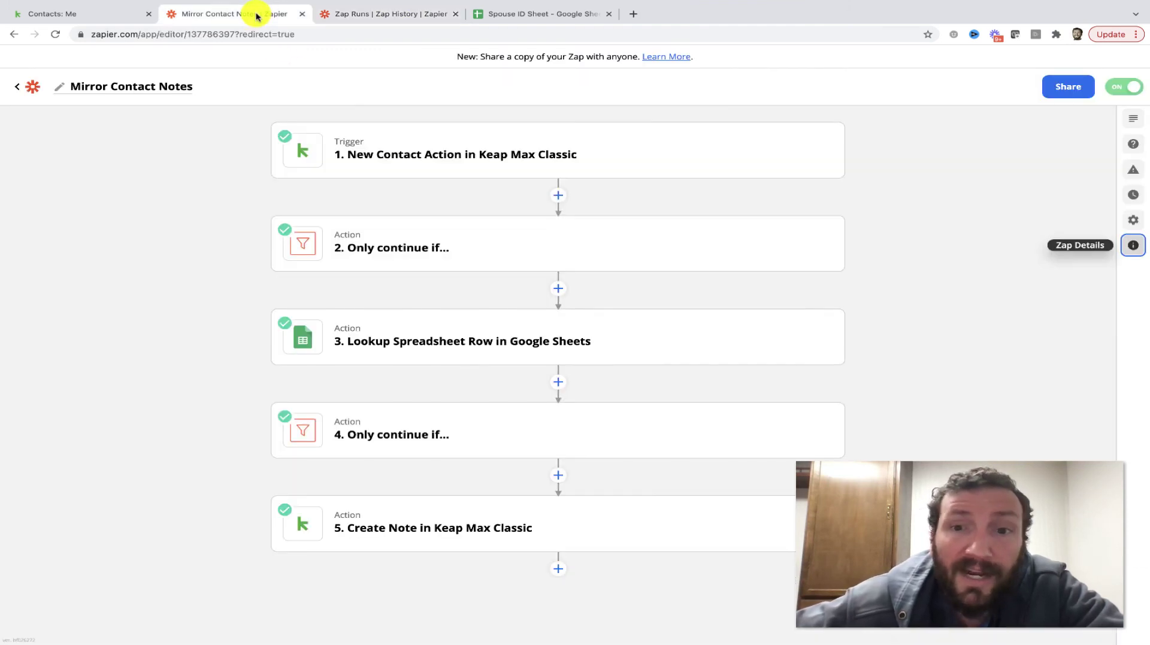
left_click(1133, 244)
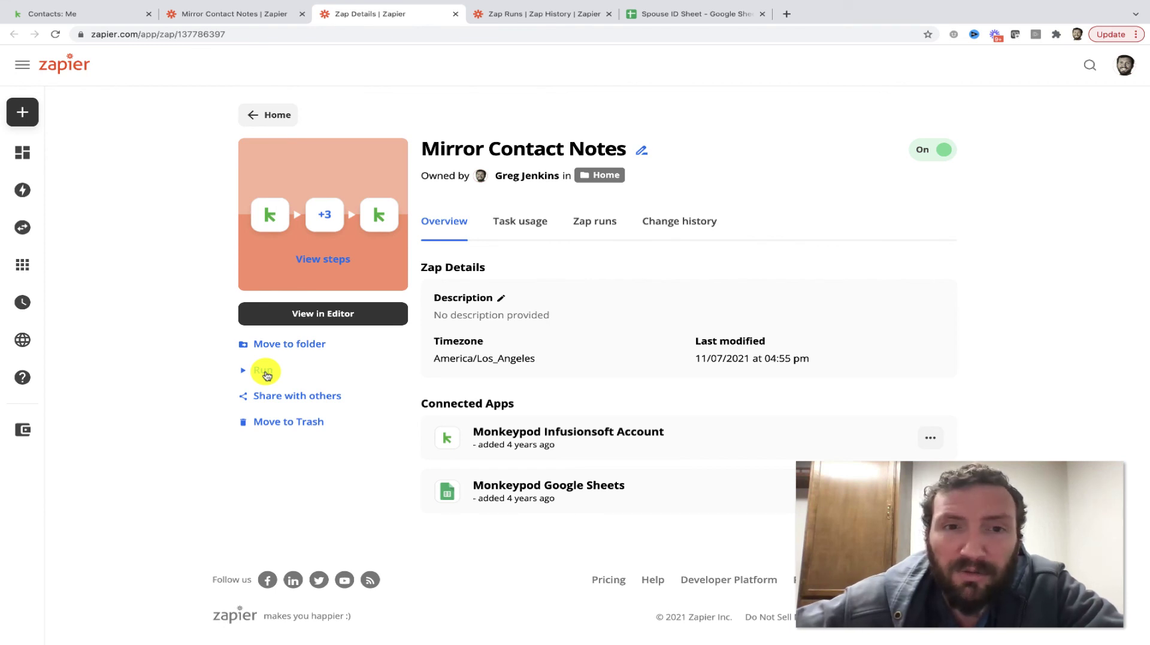
left_click(457, 18)
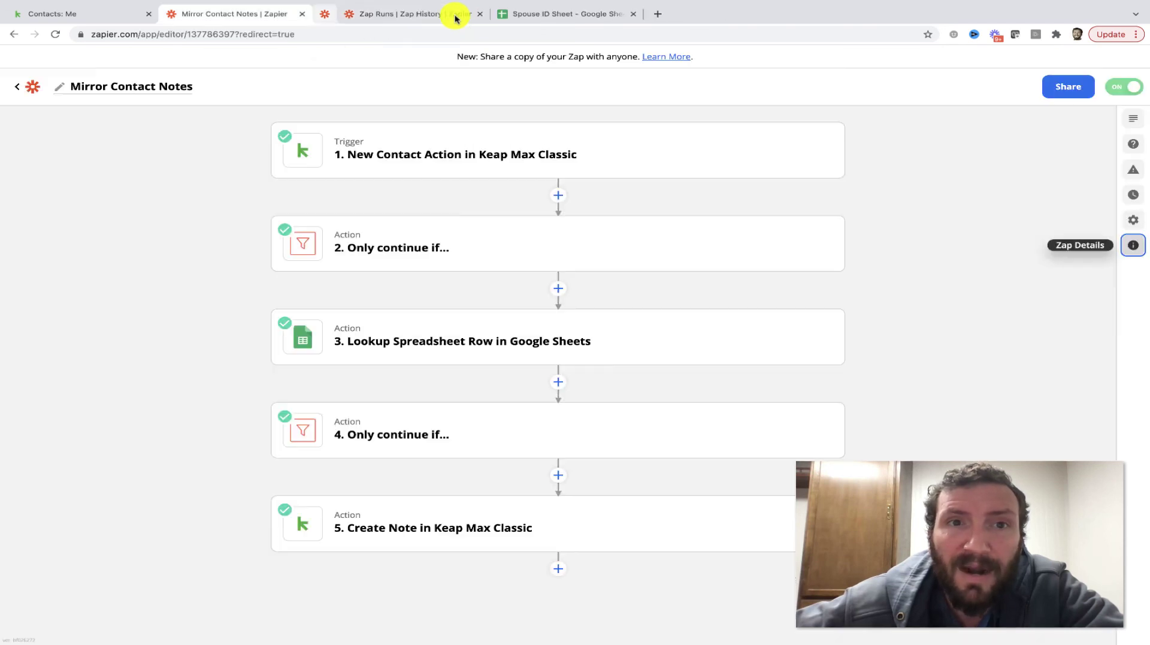
Switch to the Keap contact list, collapse the first contact's notes, and check the second contact's notes, closing them after viewing
left_click(105, 13)
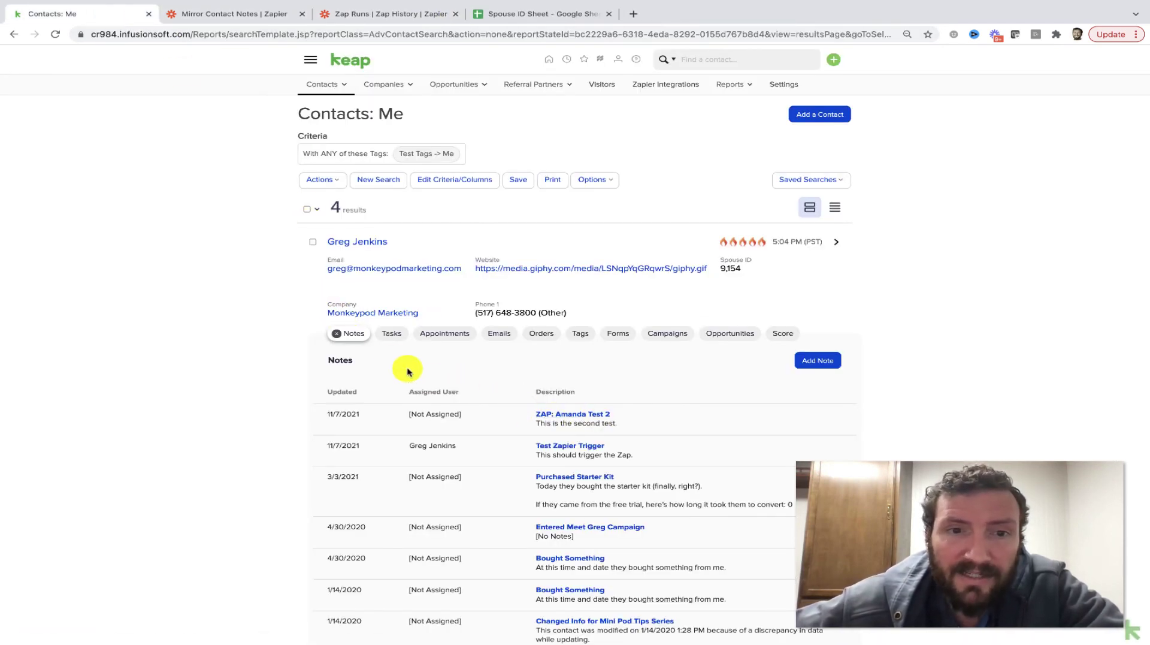
left_click(348, 334)
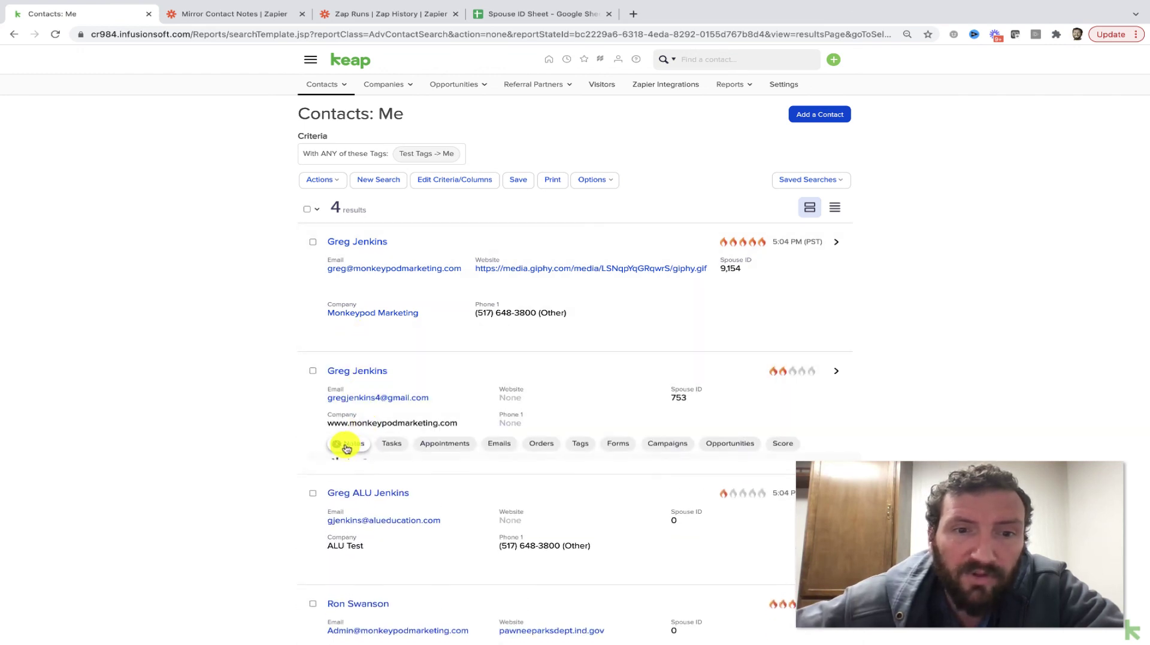
left_click(345, 444)
left_click(346, 445)
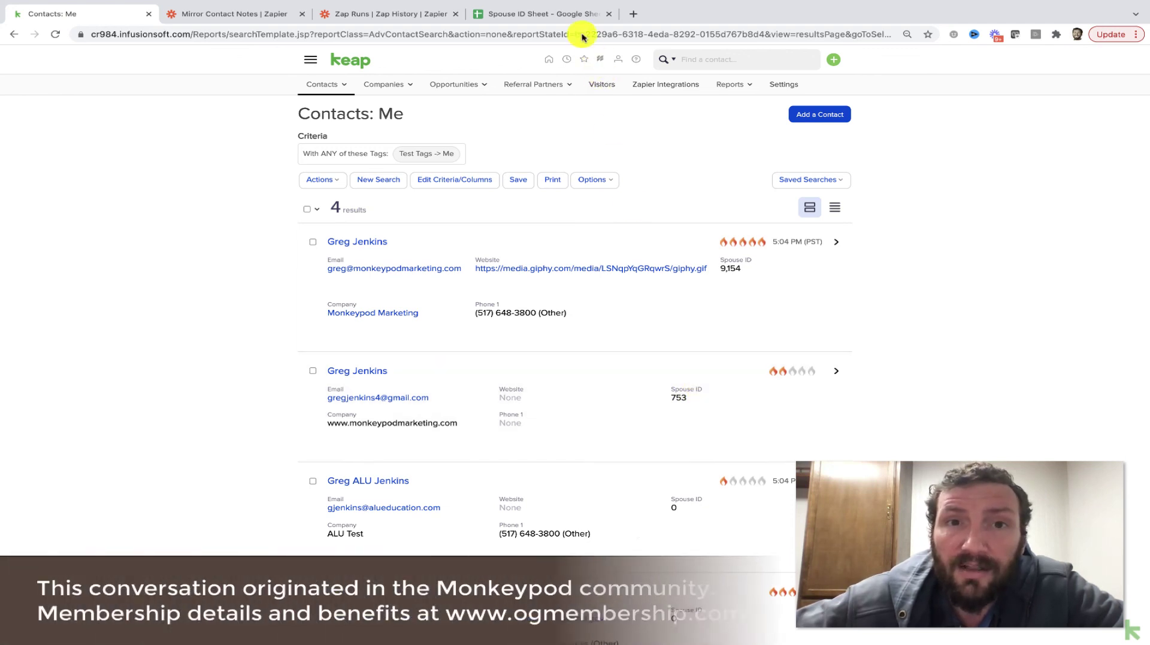
Review the ID pairs in the Spouse ID Sheet and the Zap's steps in Zapier, ending at the Keap contact list
left_click(560, 16)
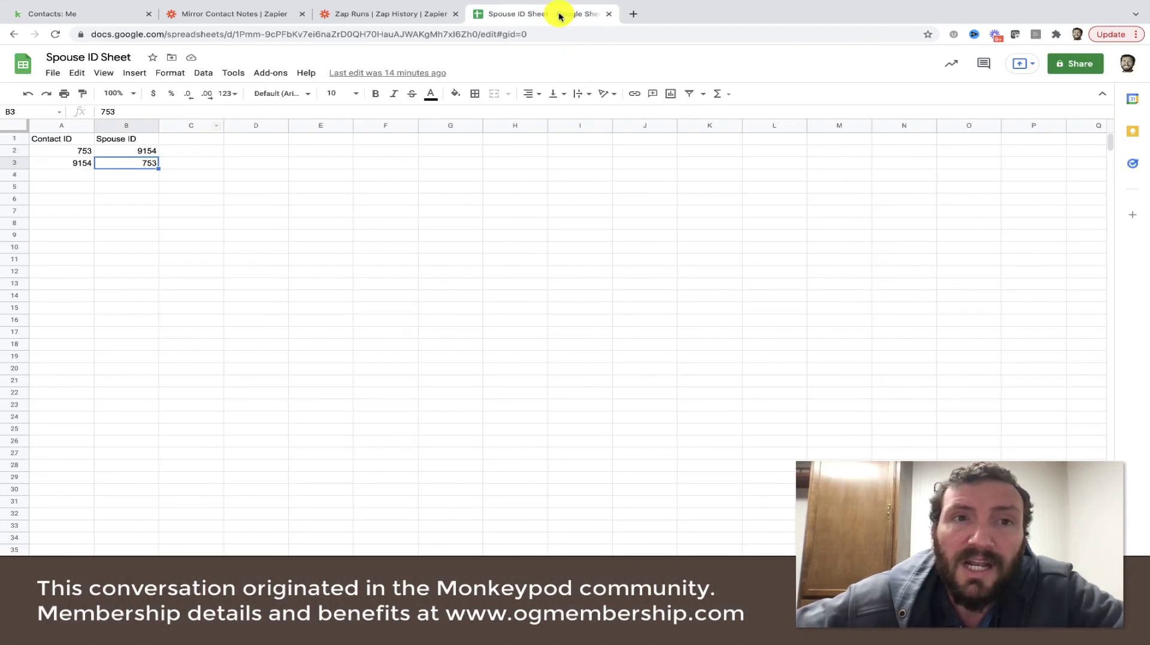
left_click(210, 14)
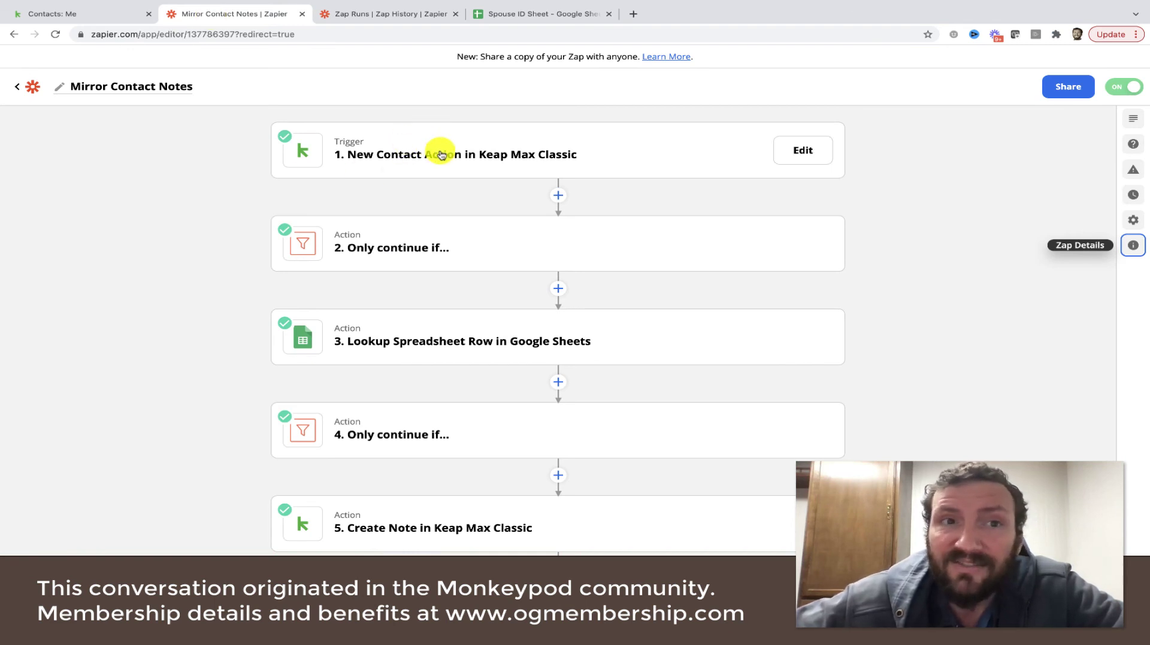
left_click(103, 15)
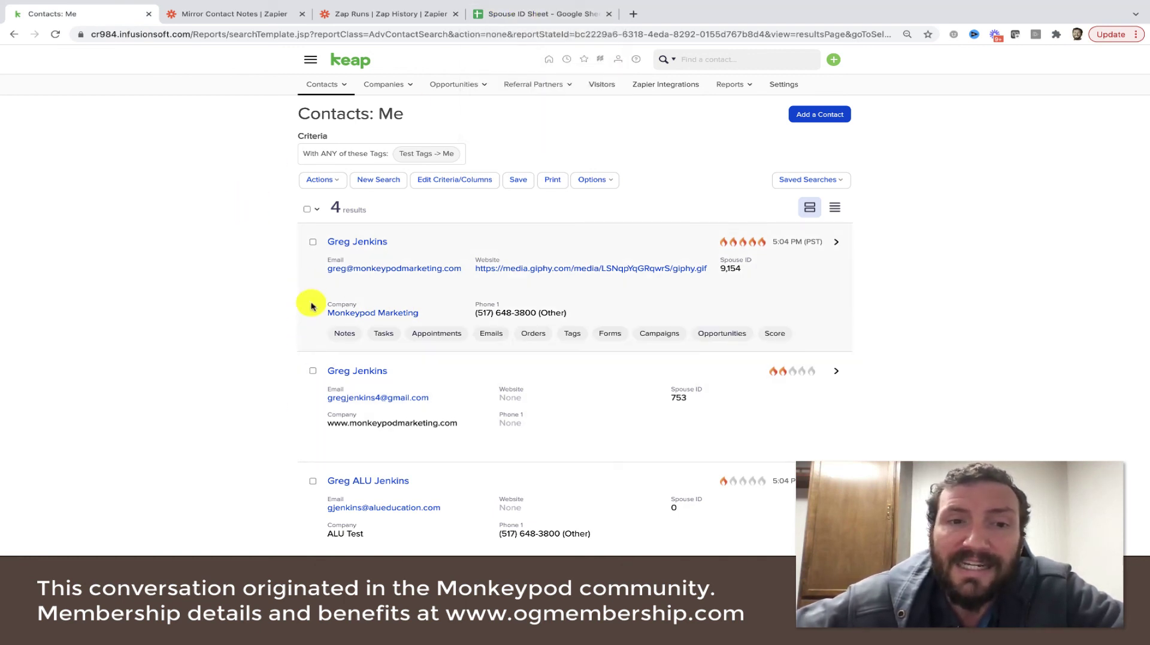
mouse_move(306, 340)
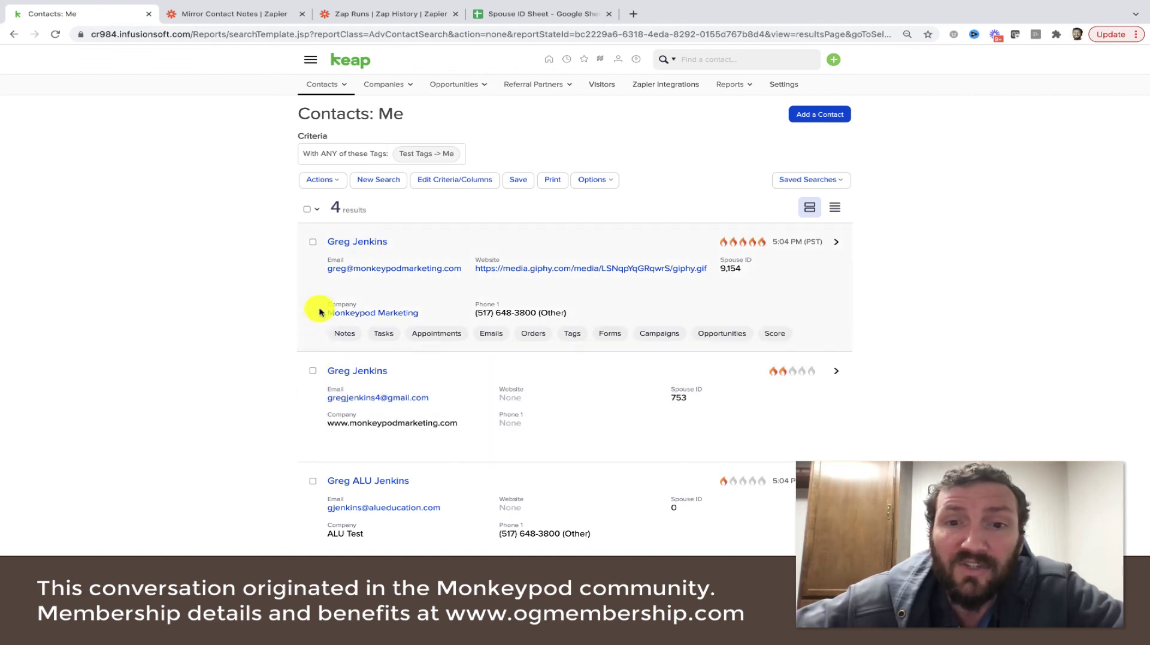